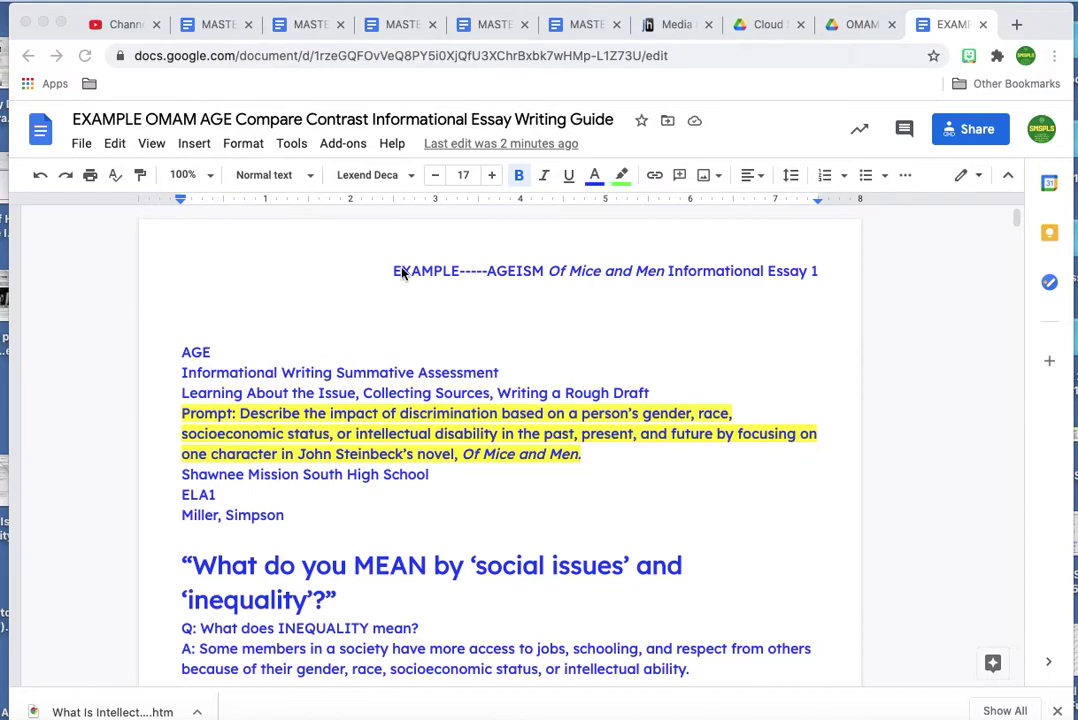
Make a copy of the essay writing guide and close the original document's tab.
click(78, 143)
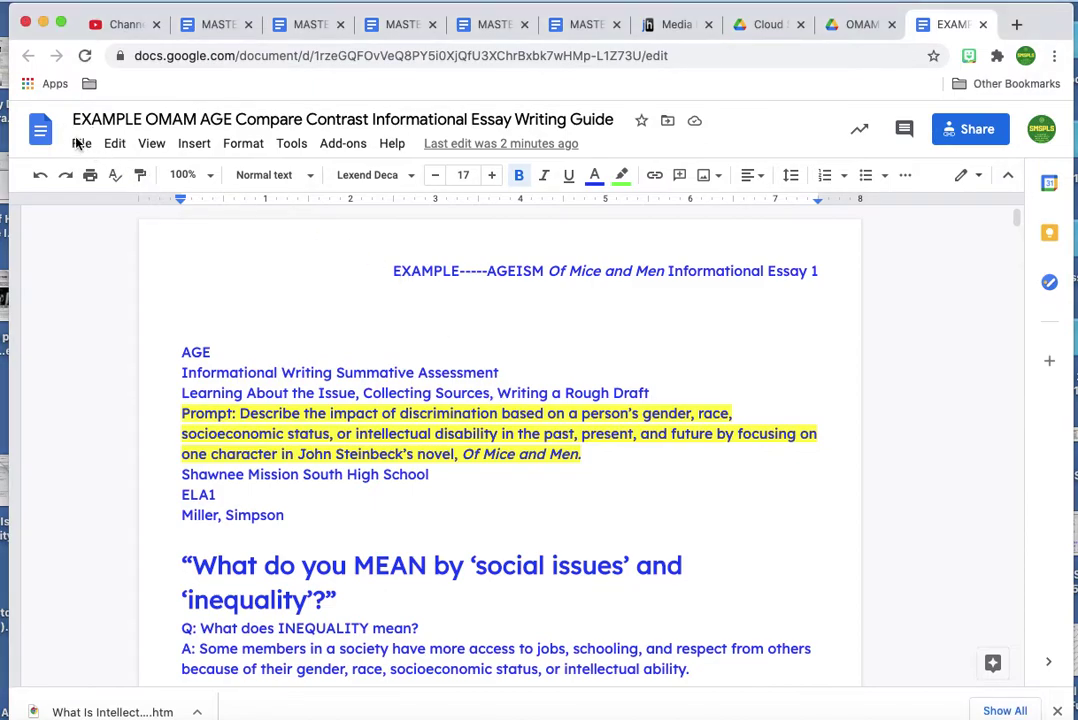
click(78, 143)
click(80, 278)
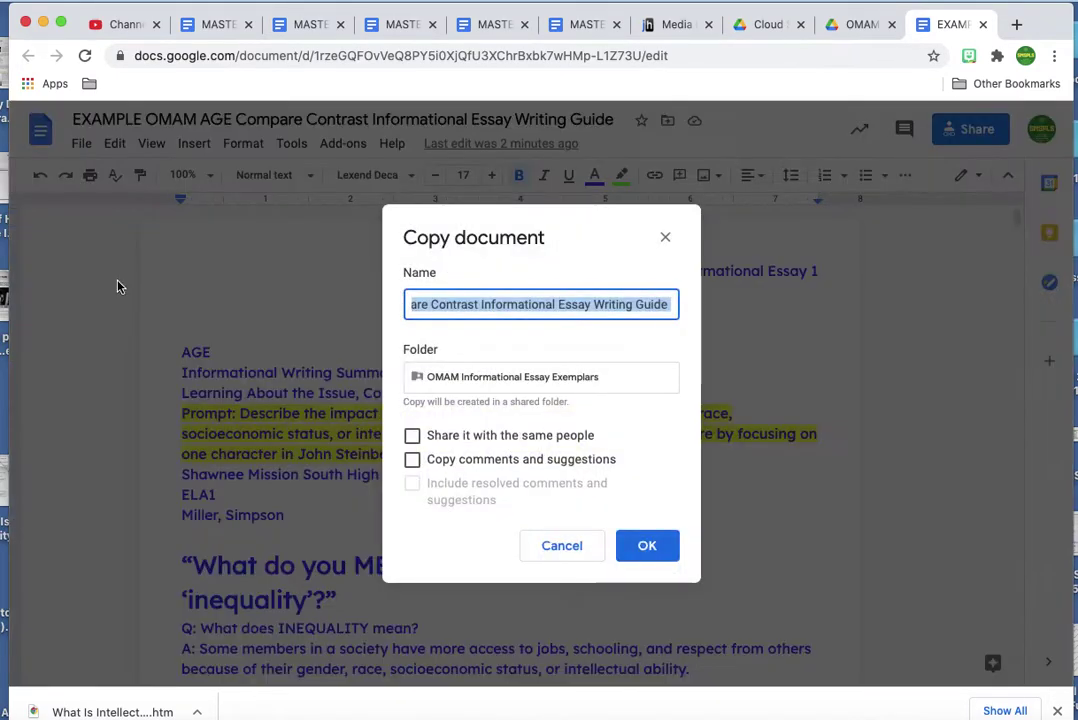
click(664, 557)
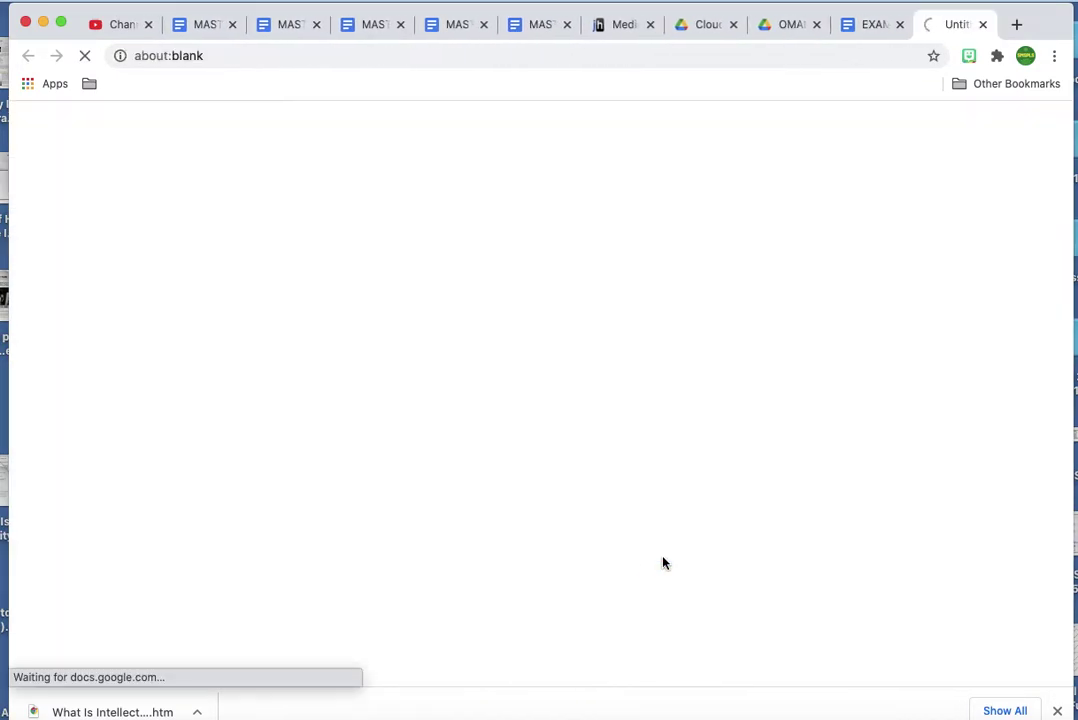
click(899, 26)
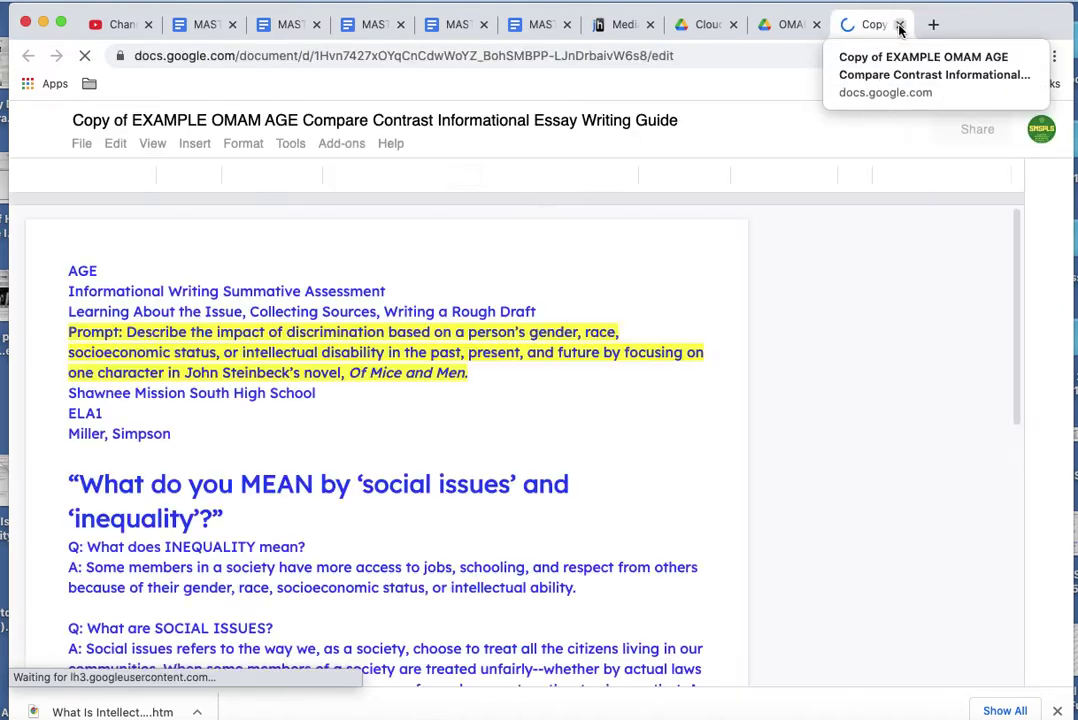
Retitle the copy by removing 'Copy of' and adding 'ROUGH DRAFT' after EXAMPLE.
click(77, 119)
drag(76, 119, 132, 120)
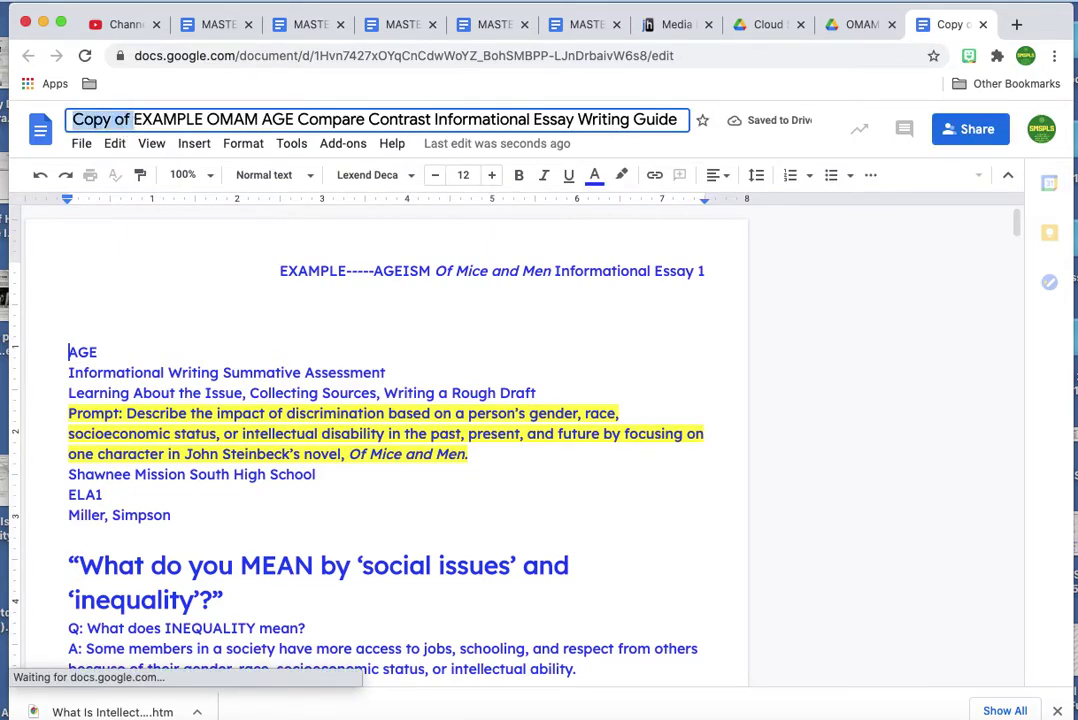
key(BackSpace)
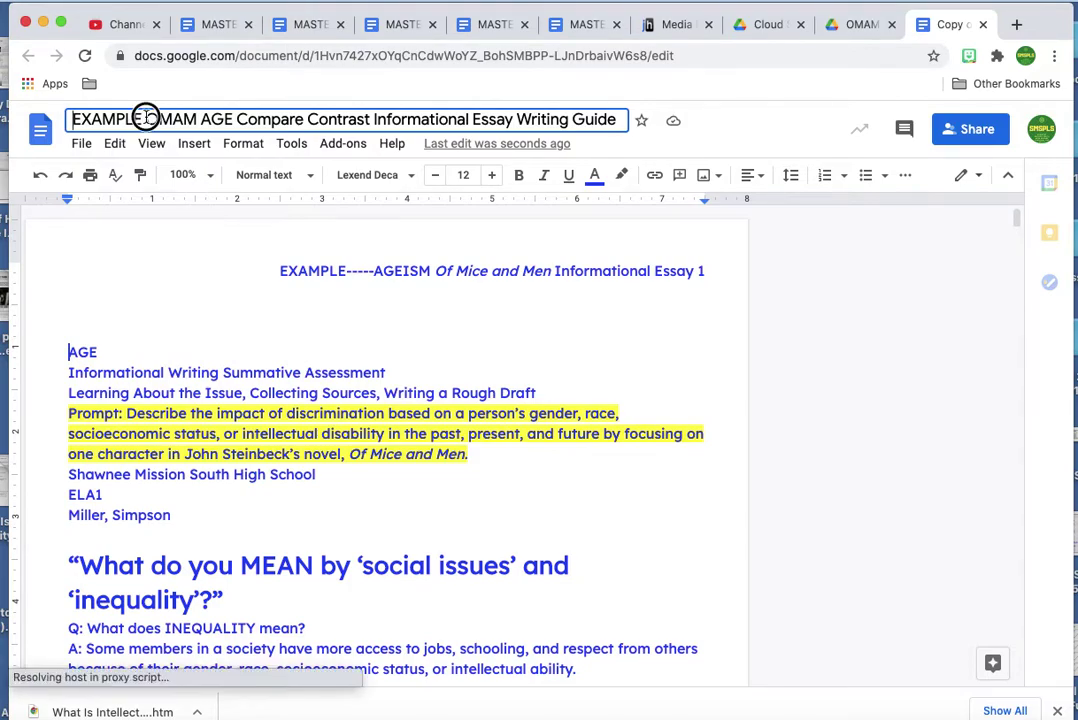
click(147, 119)
text(ROU)
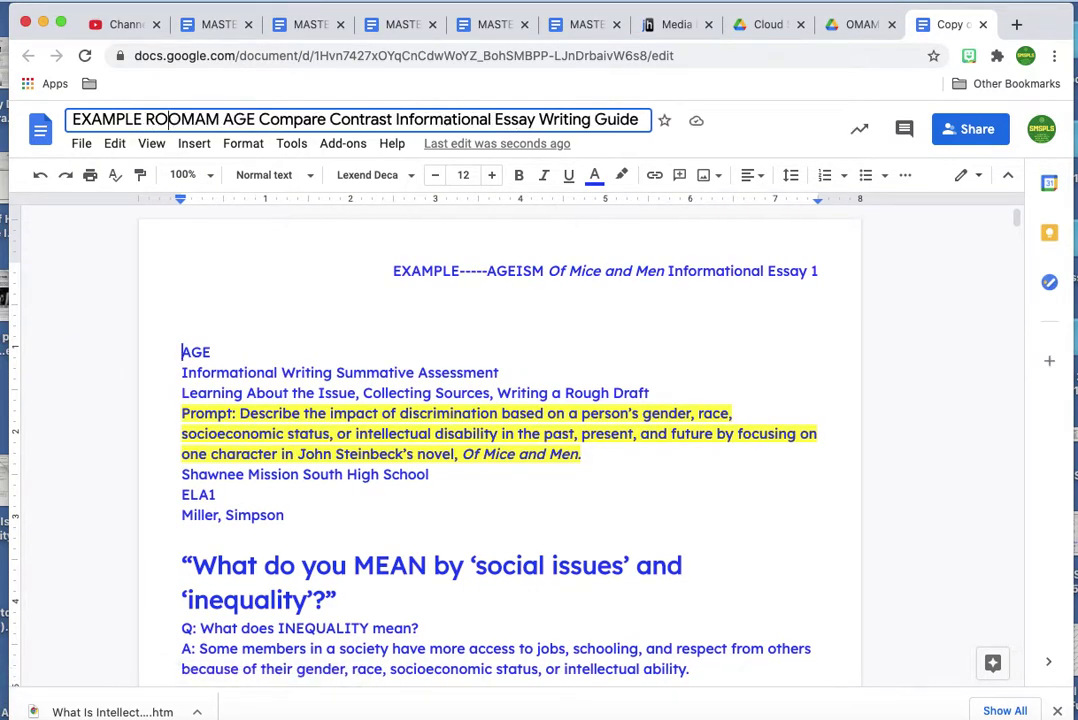
text(GH DRAF)
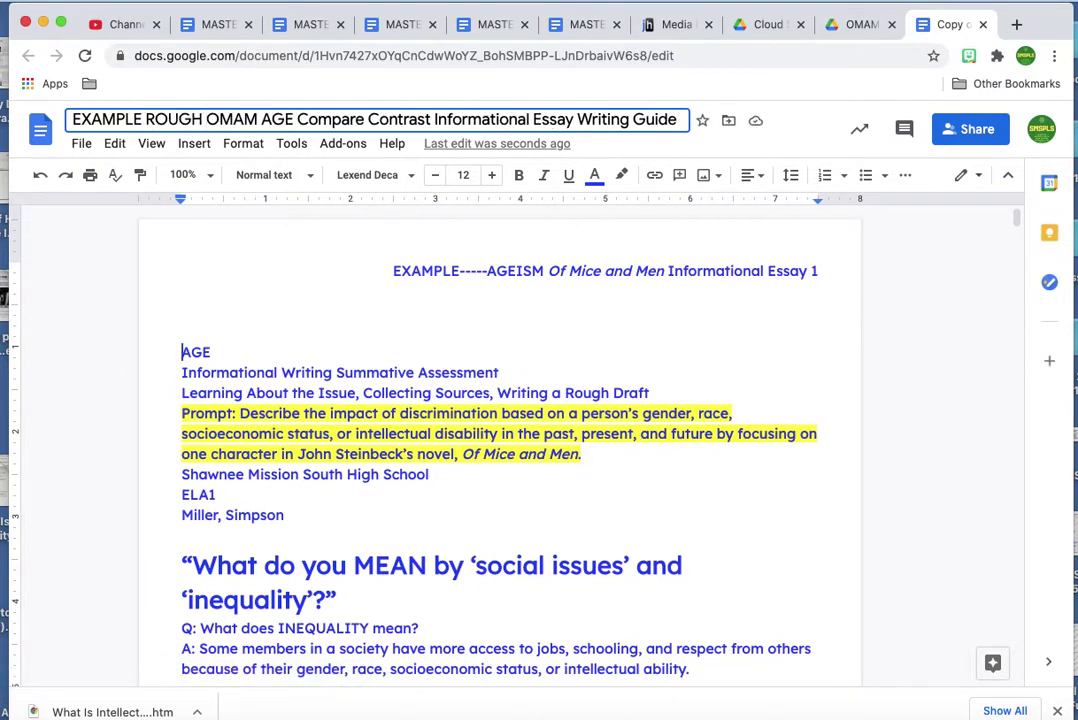
text(T)
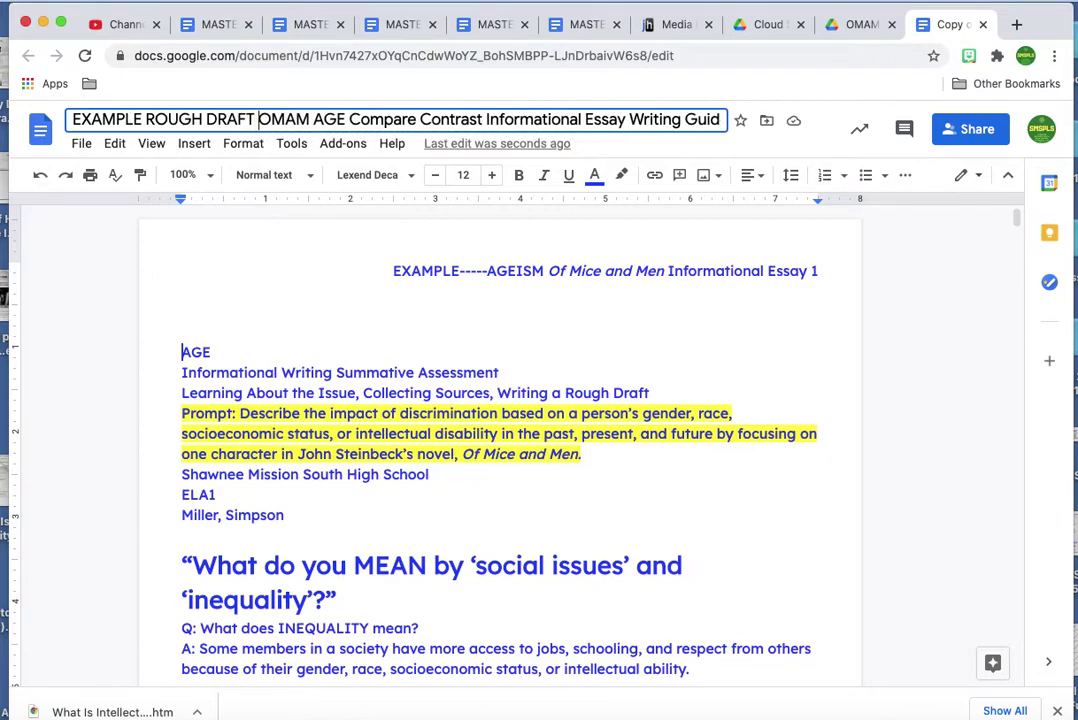
click(75, 119)
text(Simpson)
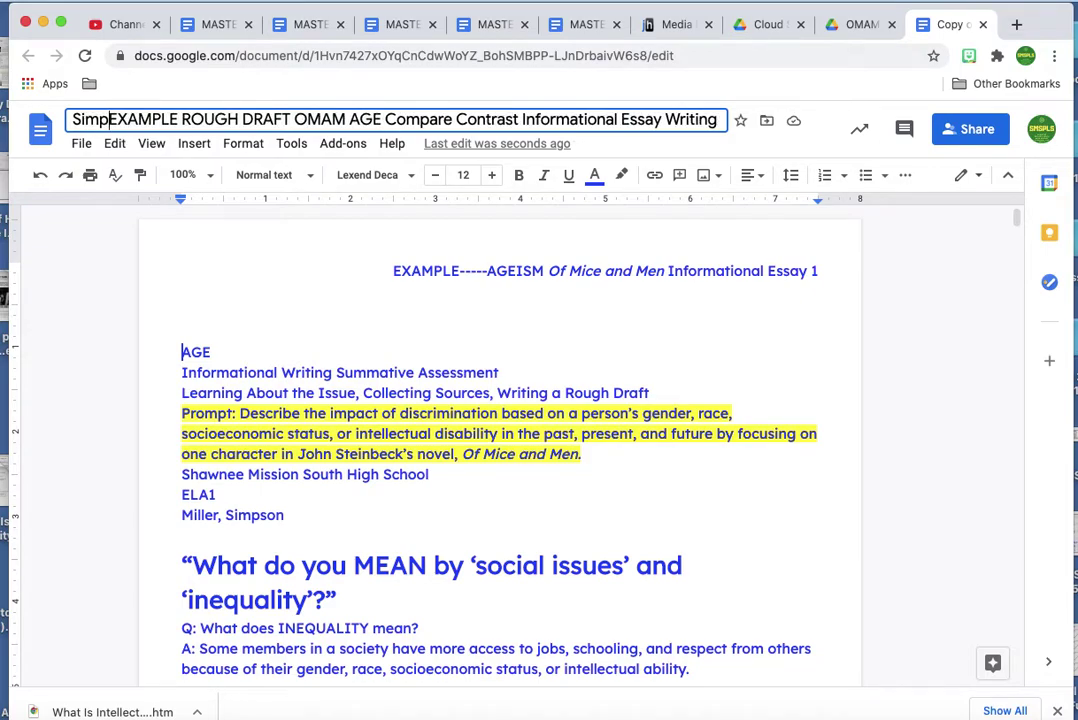
key(BackSpace)
key(BackSpace)
key(BackSpace)
key(BackSpace)
key(BackSpace)
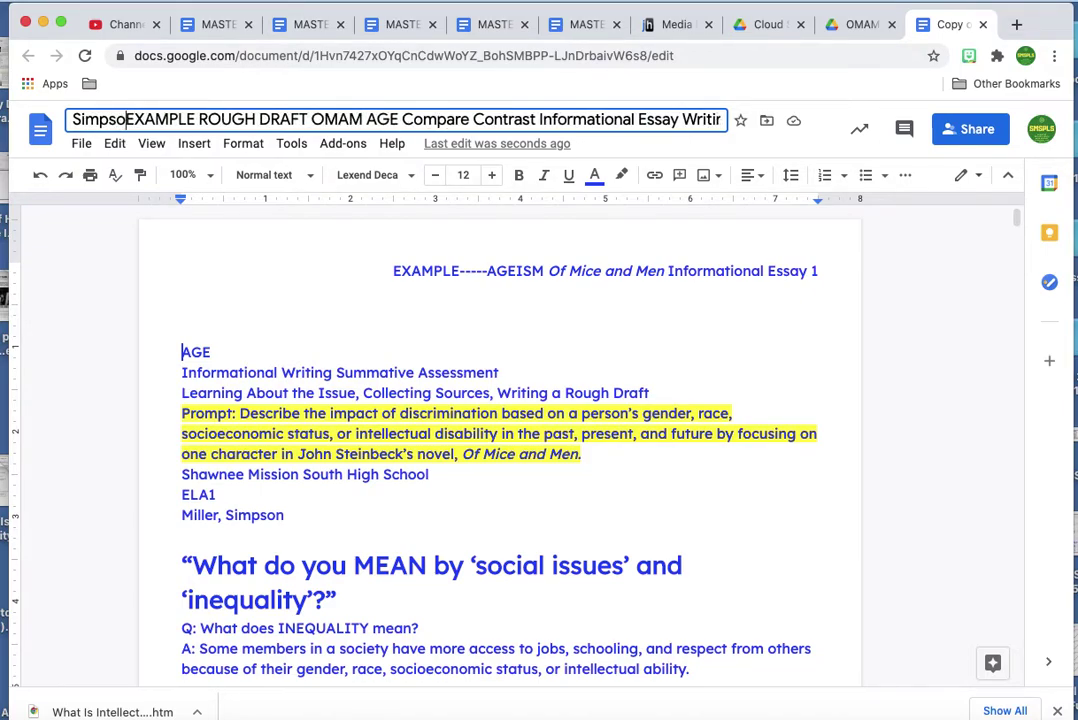
key(BackSpace)
key(BackSpace)
key(BackSpace)
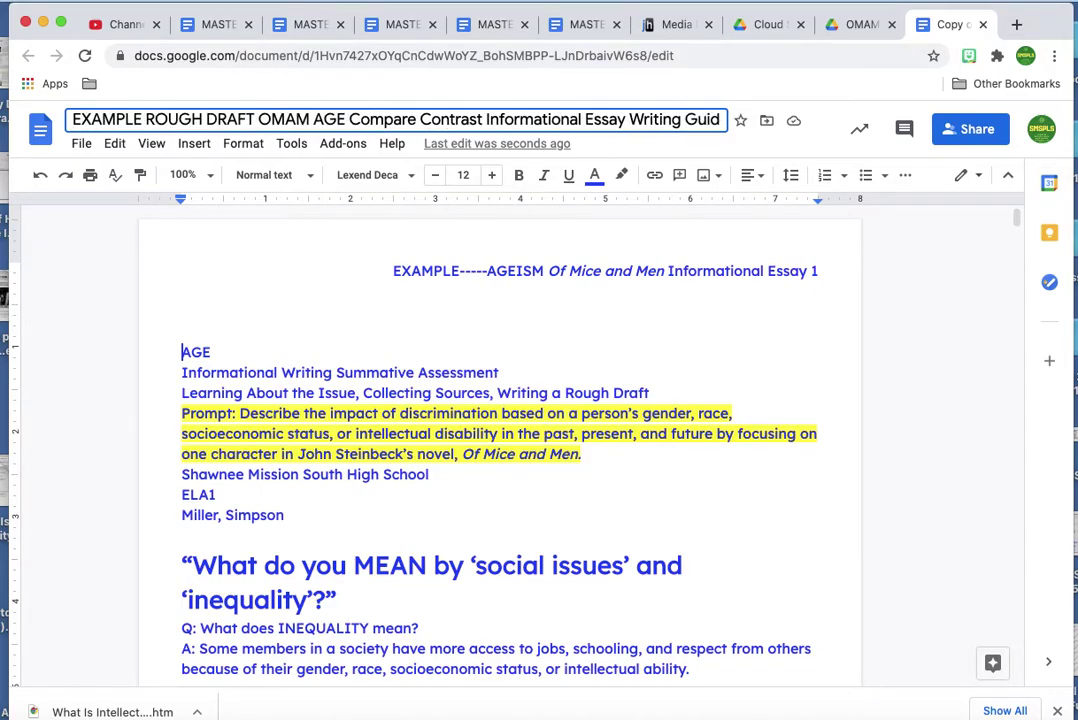
click(294, 368)
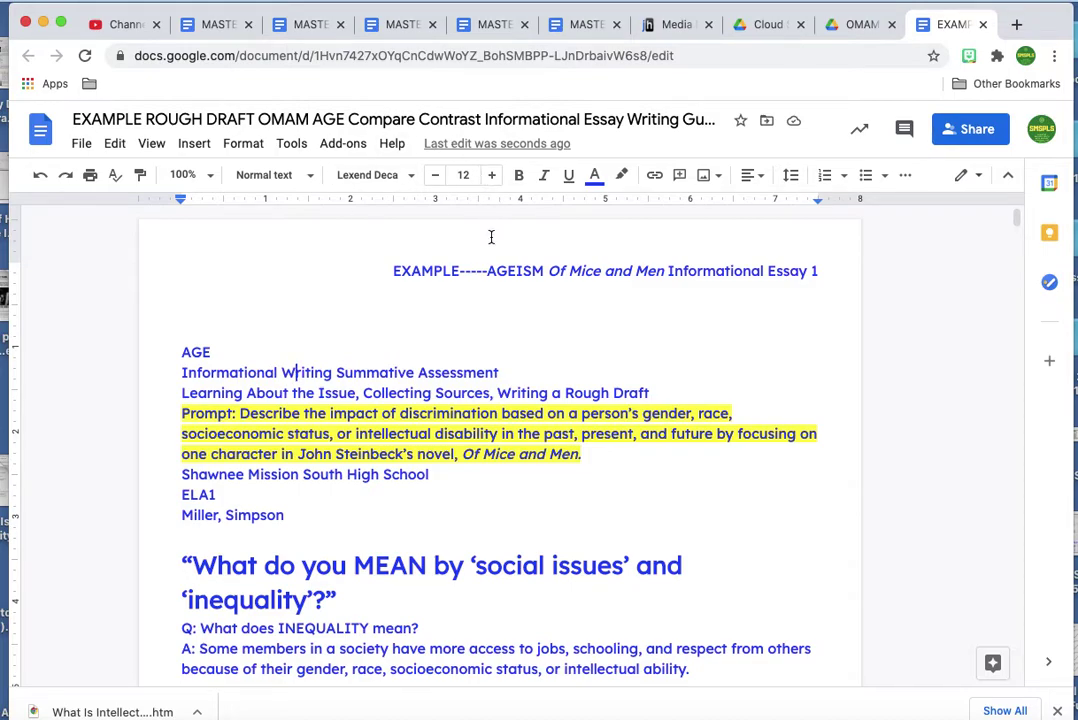
Replace the header text with the author's last name and make the name and page number black.
click(598, 271)
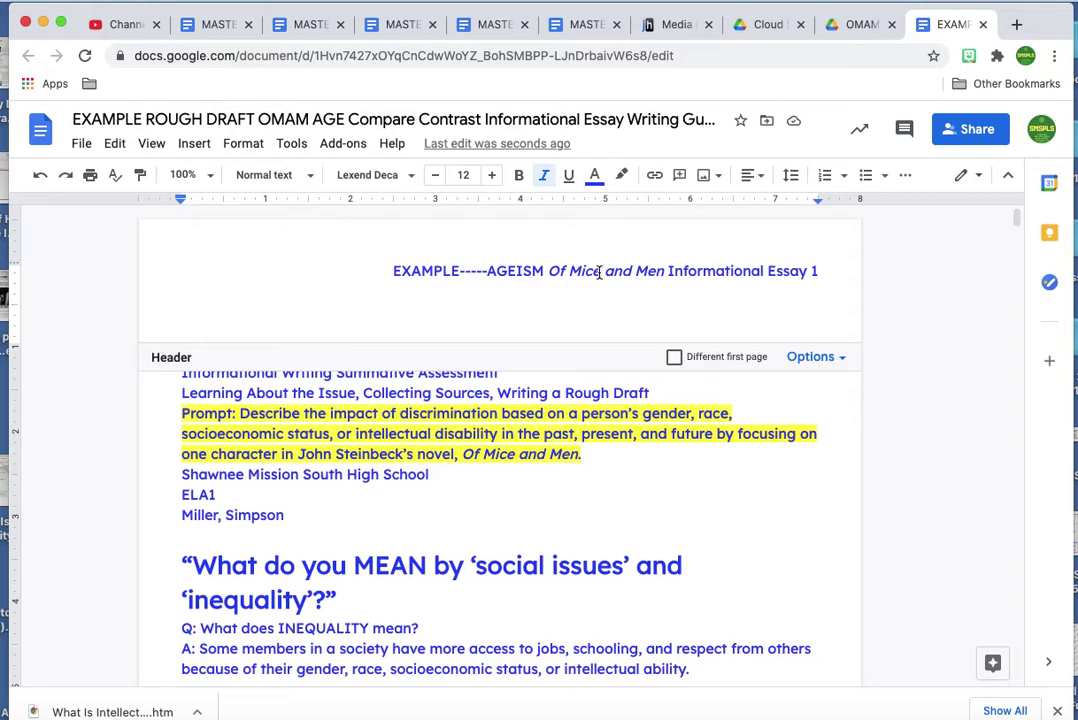
drag(395, 271, 805, 270)
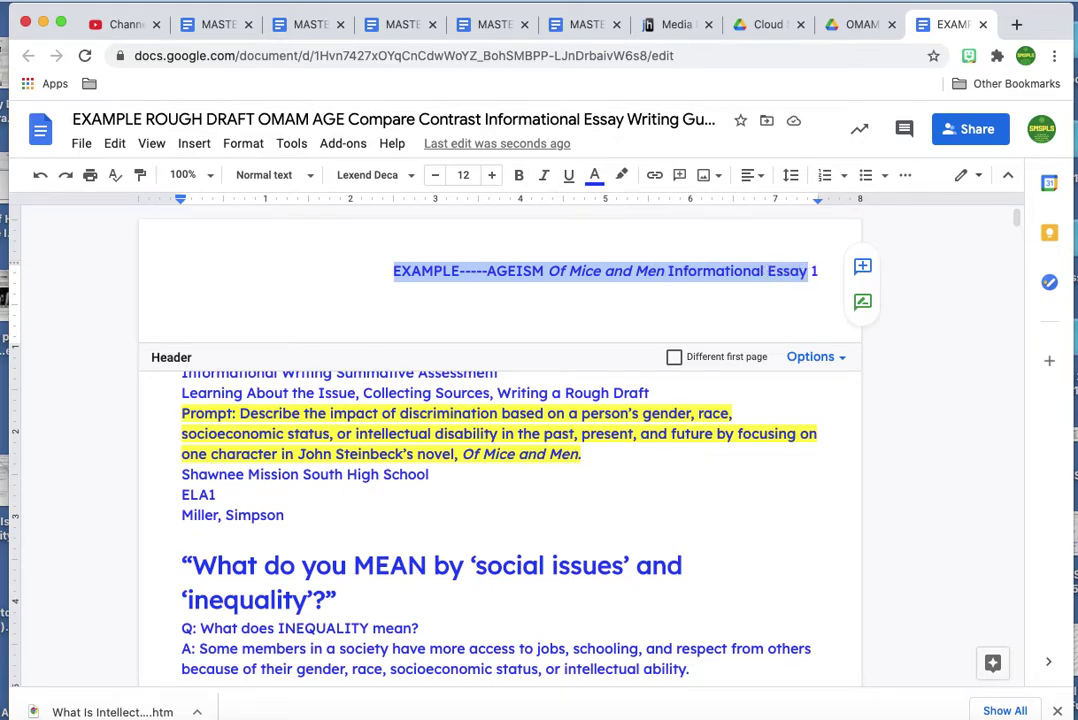
text(Simpson)
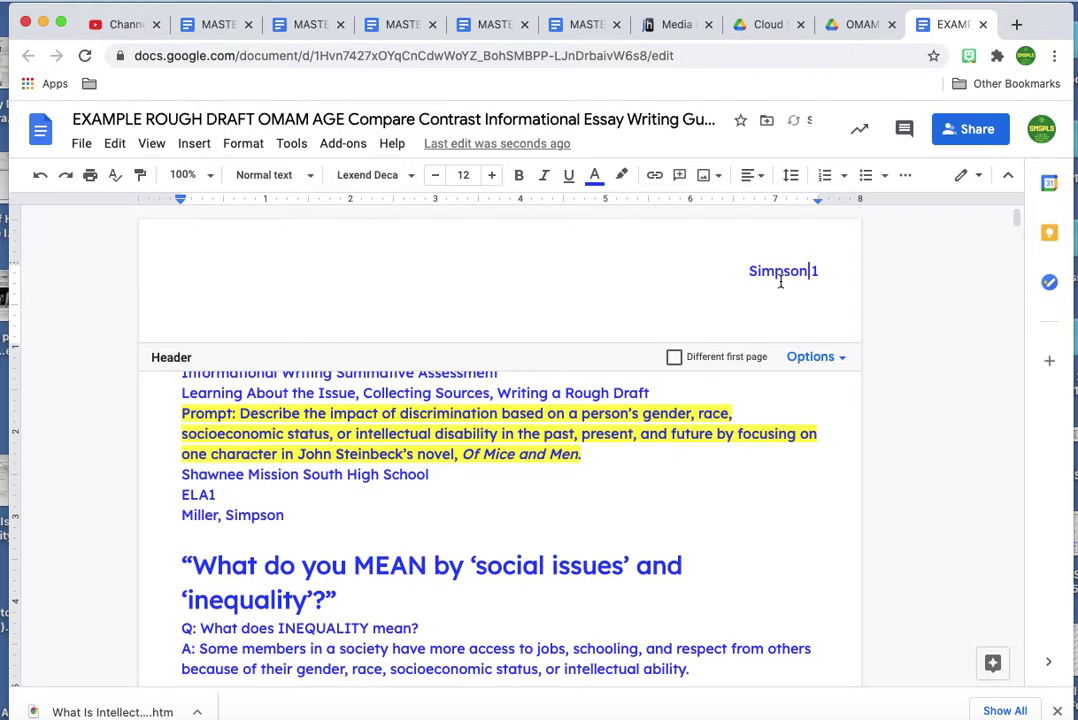
drag(749, 271, 809, 267)
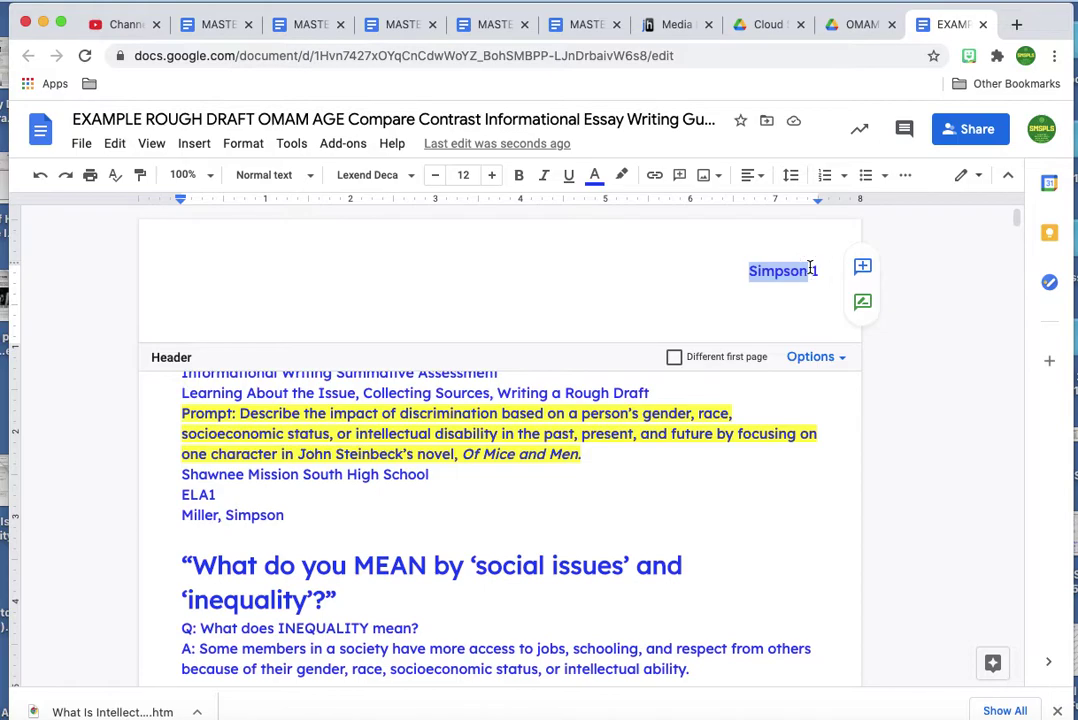
click(594, 176)
click(601, 207)
double_click(816, 271)
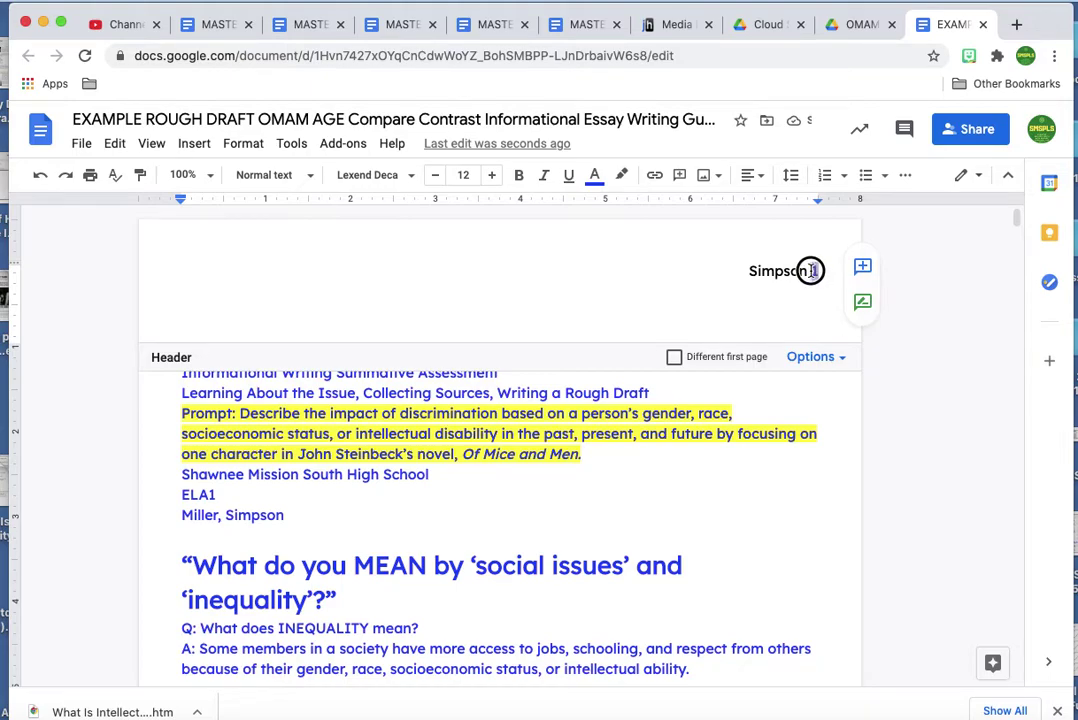
click(595, 186)
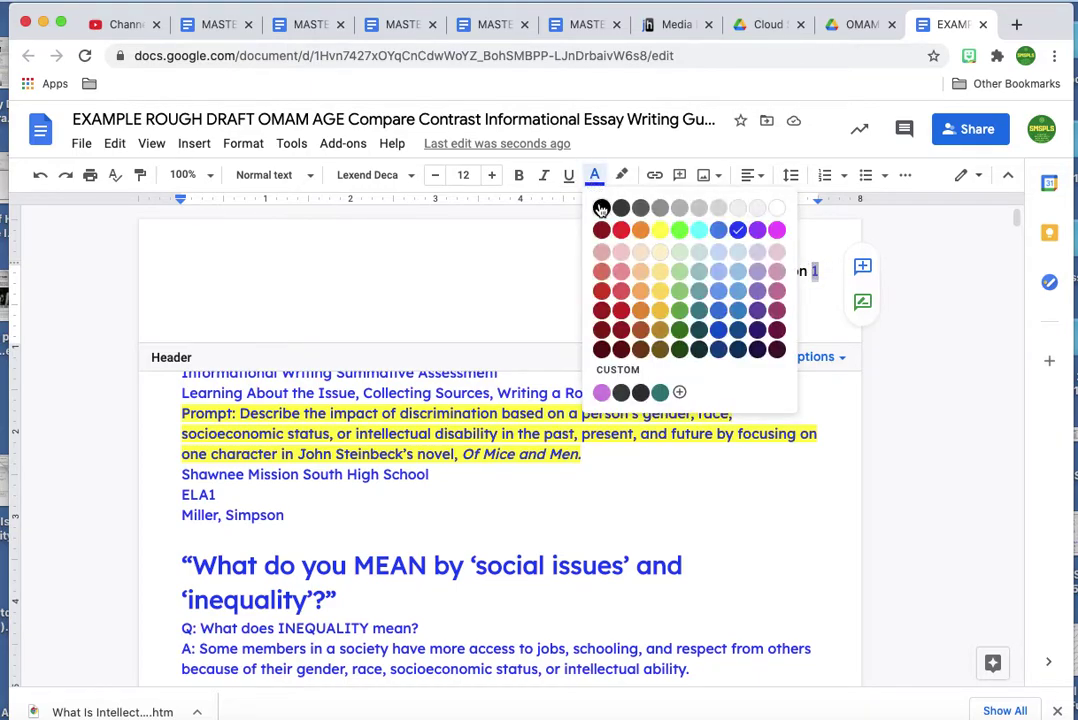
click(600, 207)
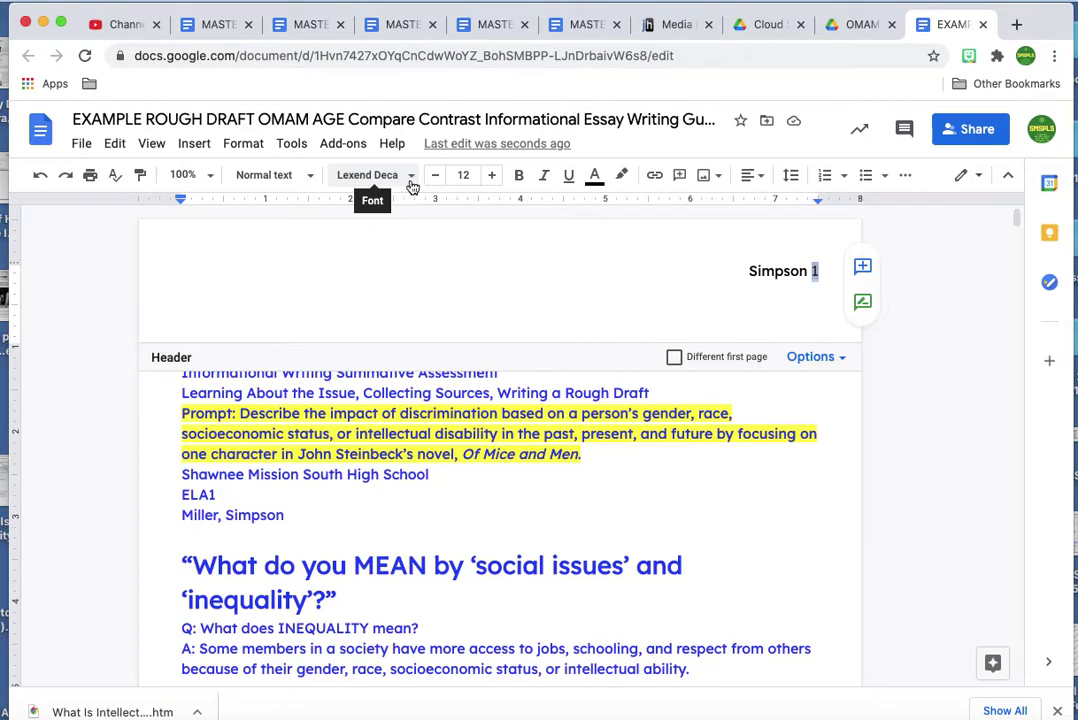
Set the header name and page number to Times New Roman, size 11.
click(411, 186)
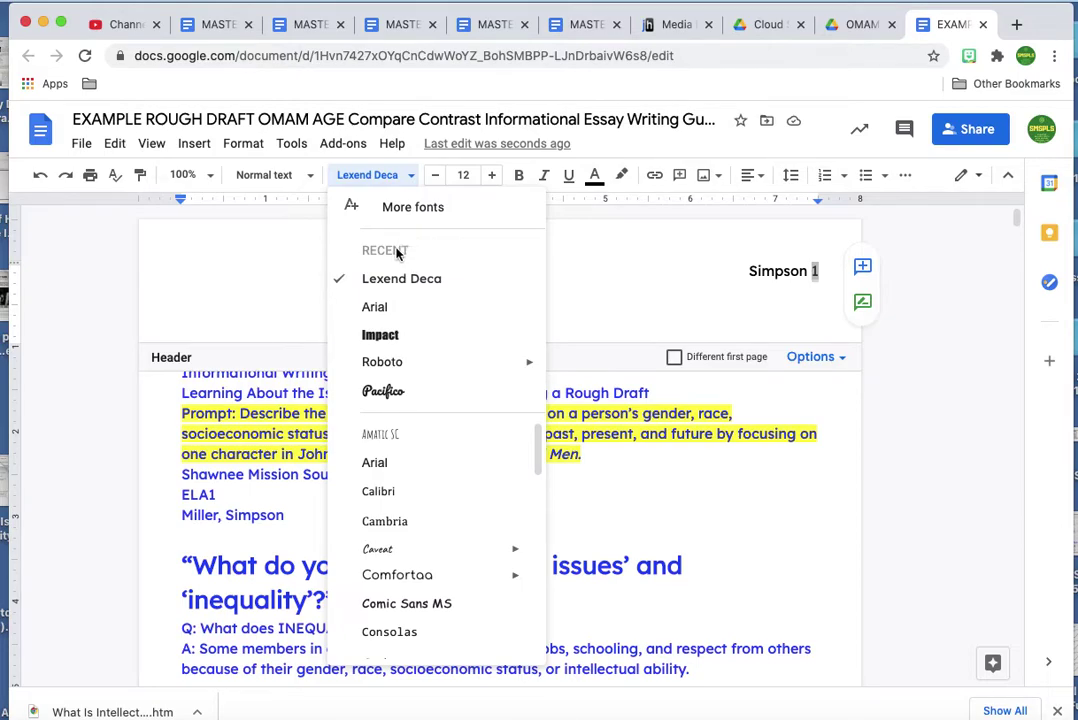
scroll(399, 497, down, 5)
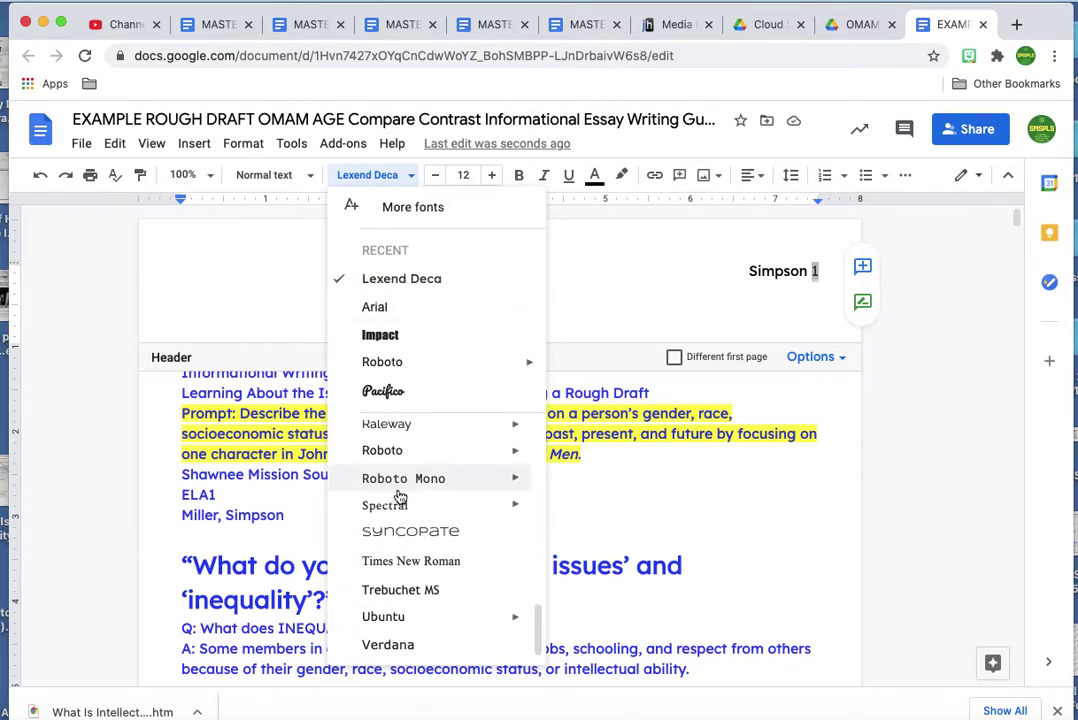
click(398, 563)
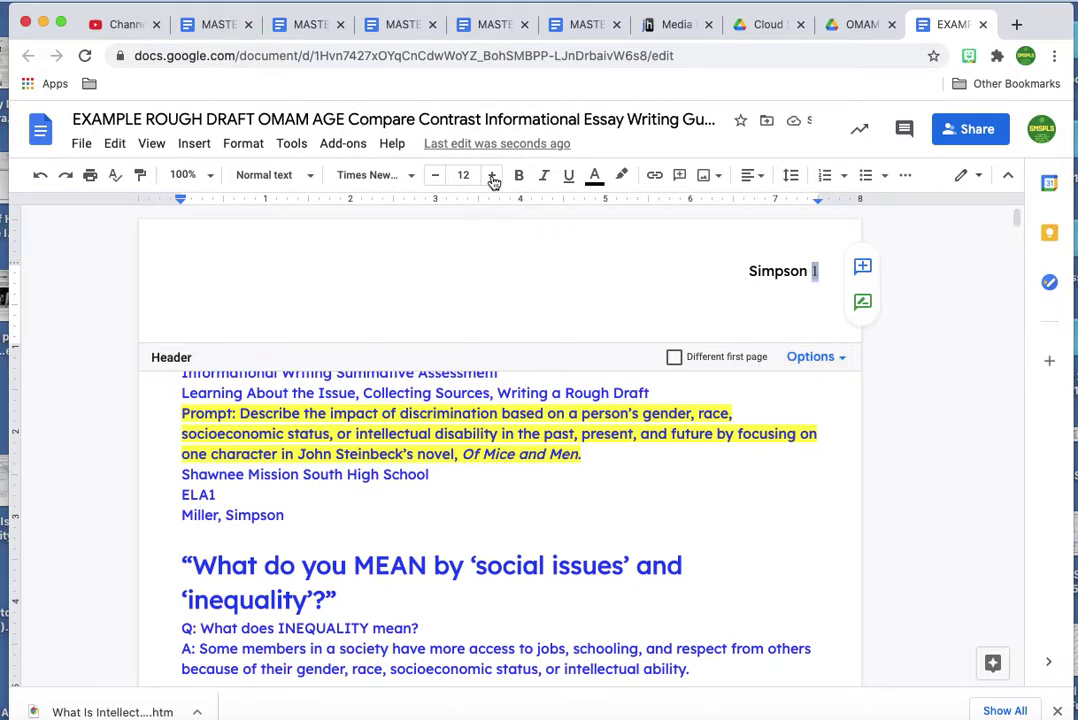
click(435, 175)
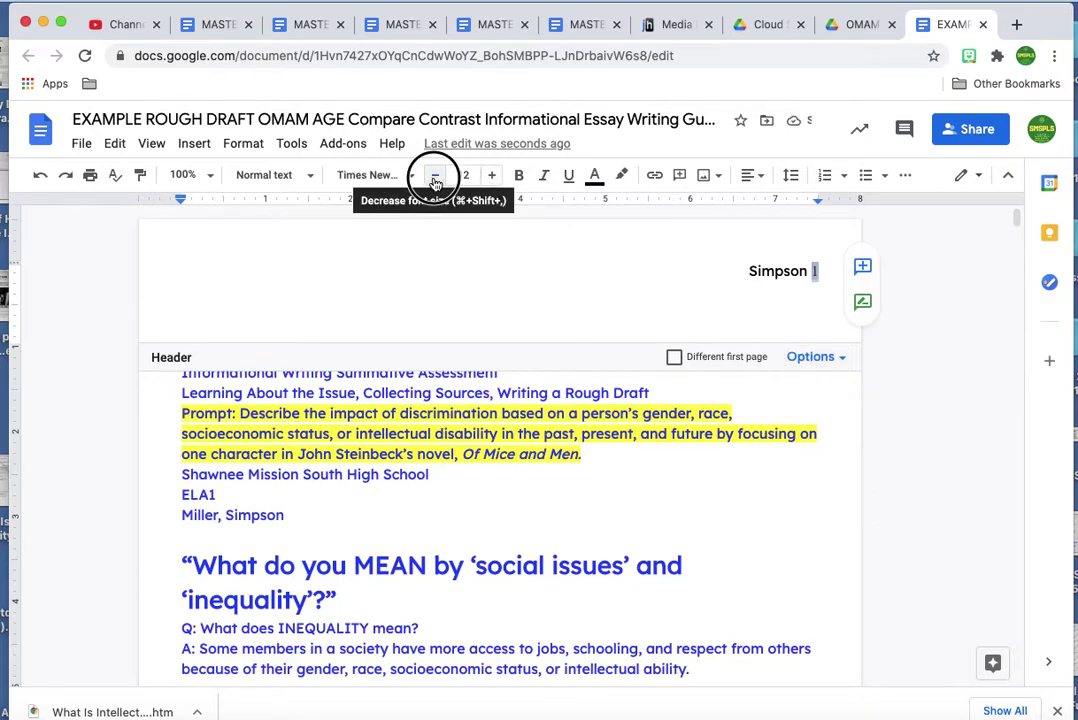
drag(749, 271, 808, 269)
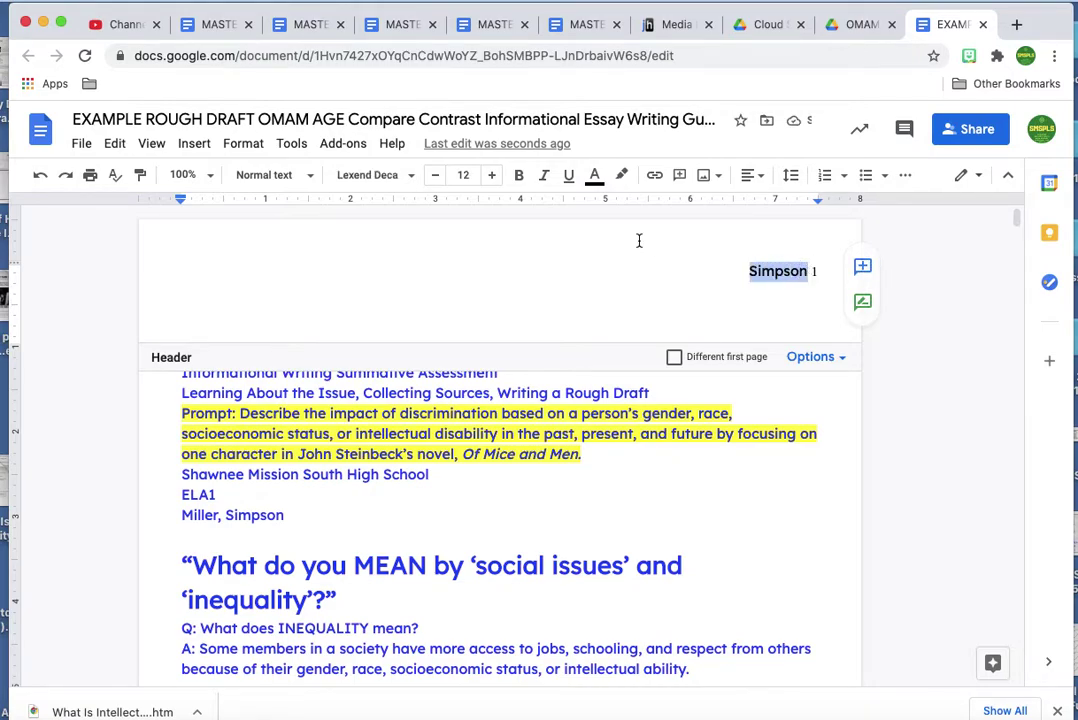
click(429, 178)
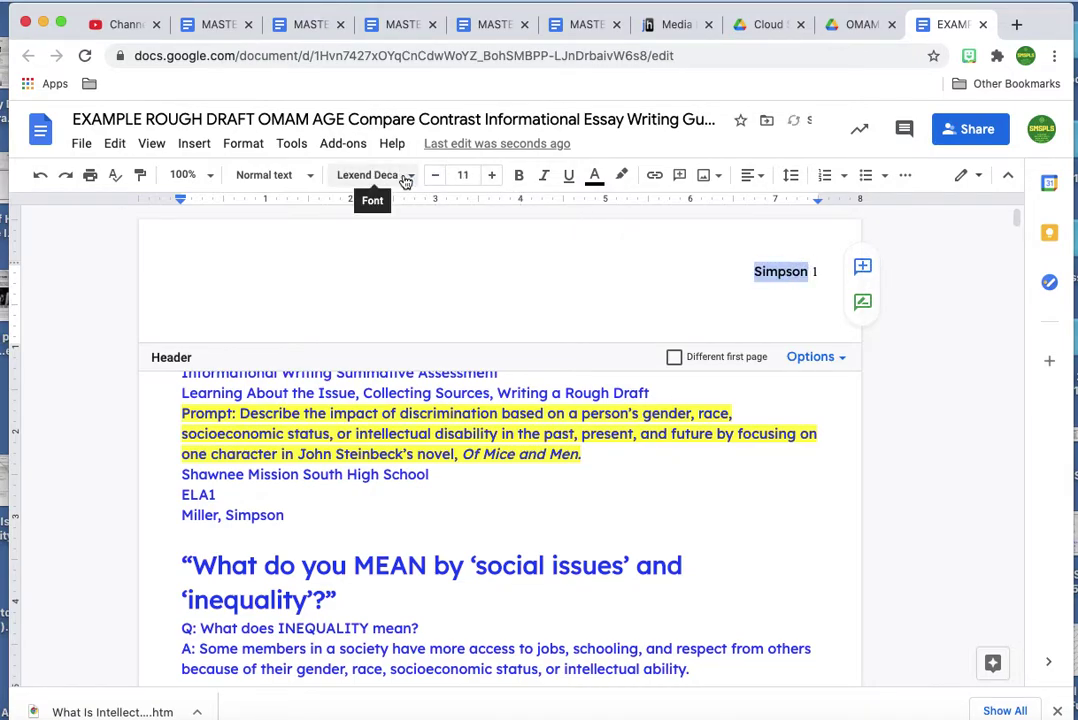
click(404, 178)
click(405, 278)
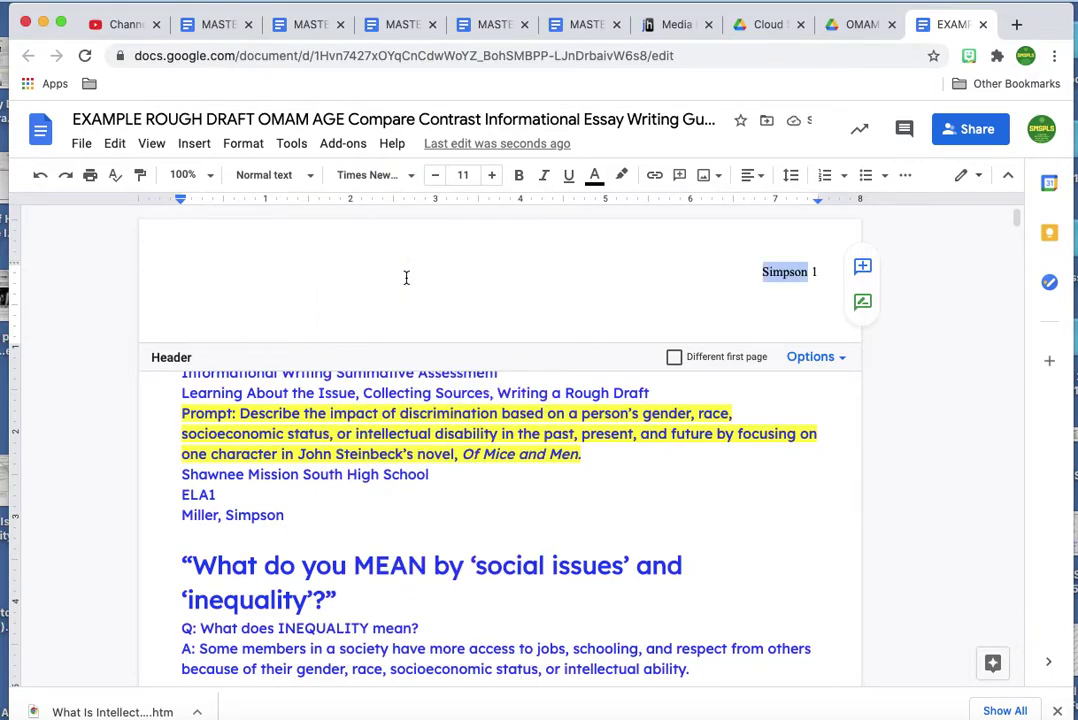
click(414, 466)
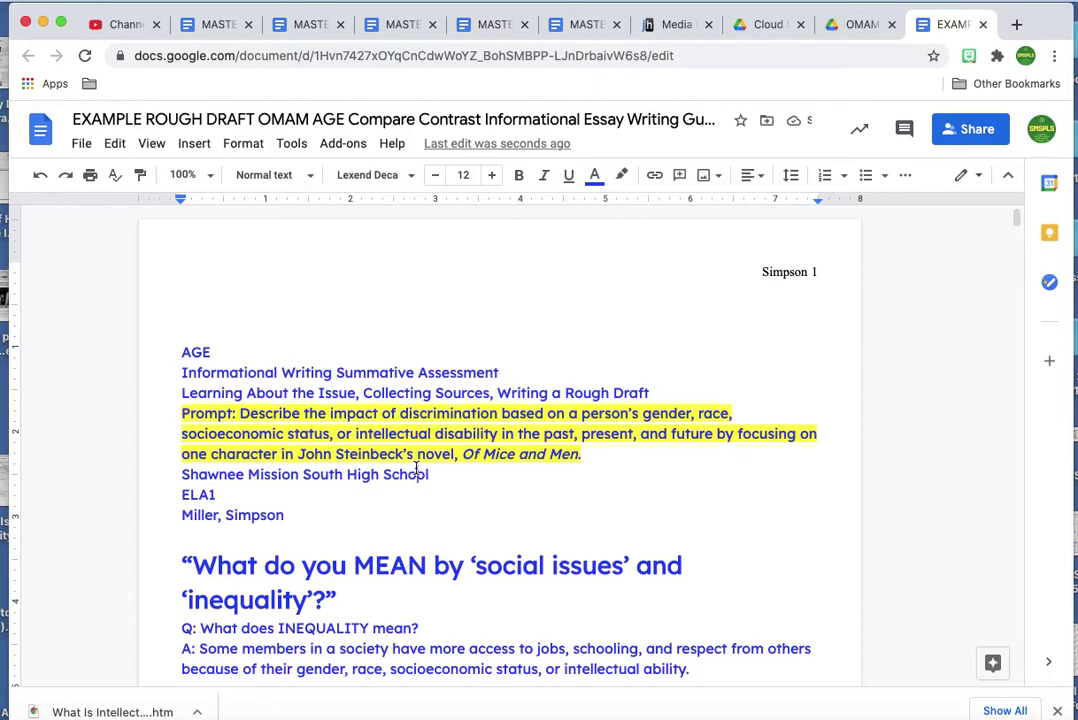
Delete the old heading block and the definitions section at the top.
scroll(416, 468, down, 1)
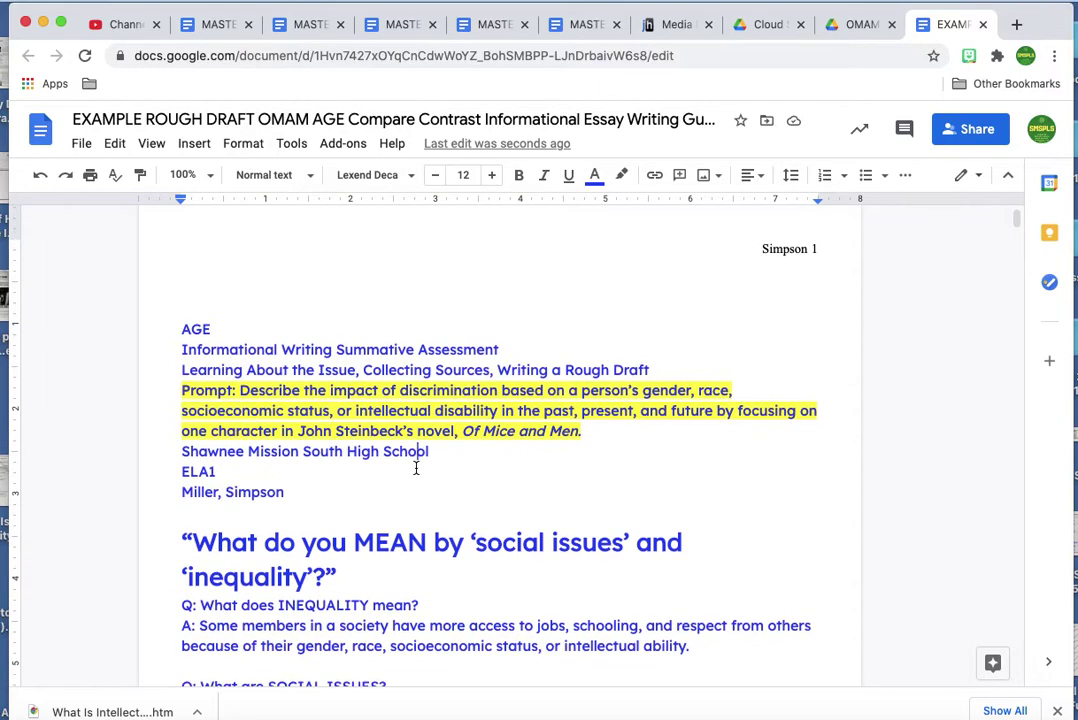
scroll(416, 468, down, 1)
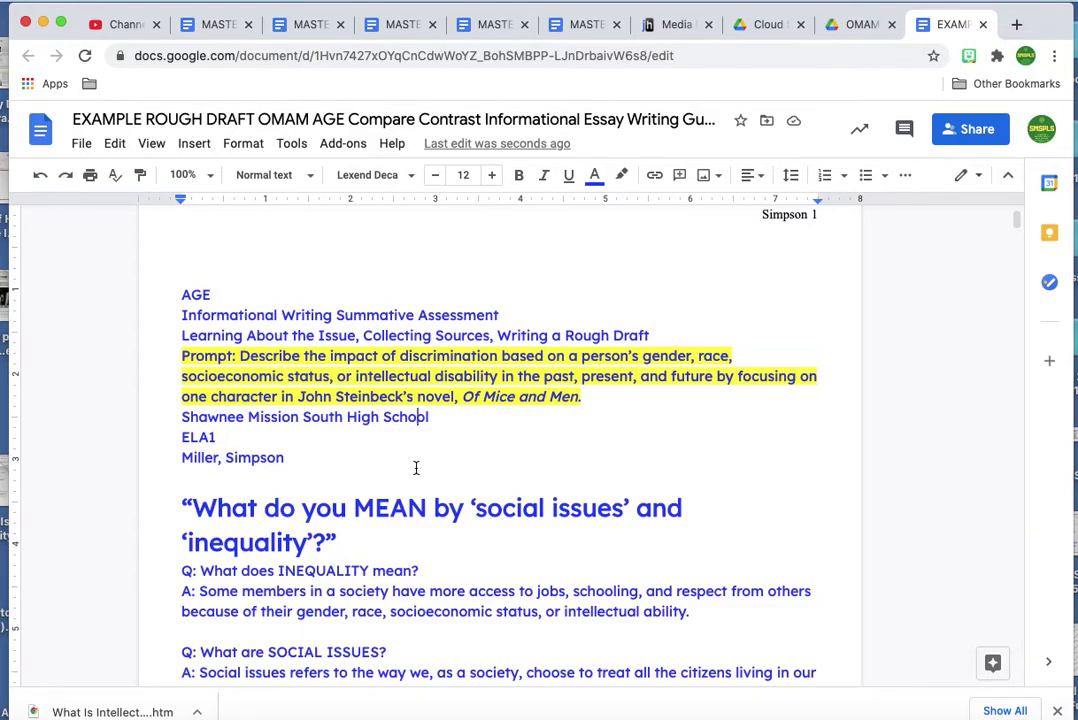
scroll(416, 467, down, 2)
click(182, 237)
drag(251, 269, 285, 400)
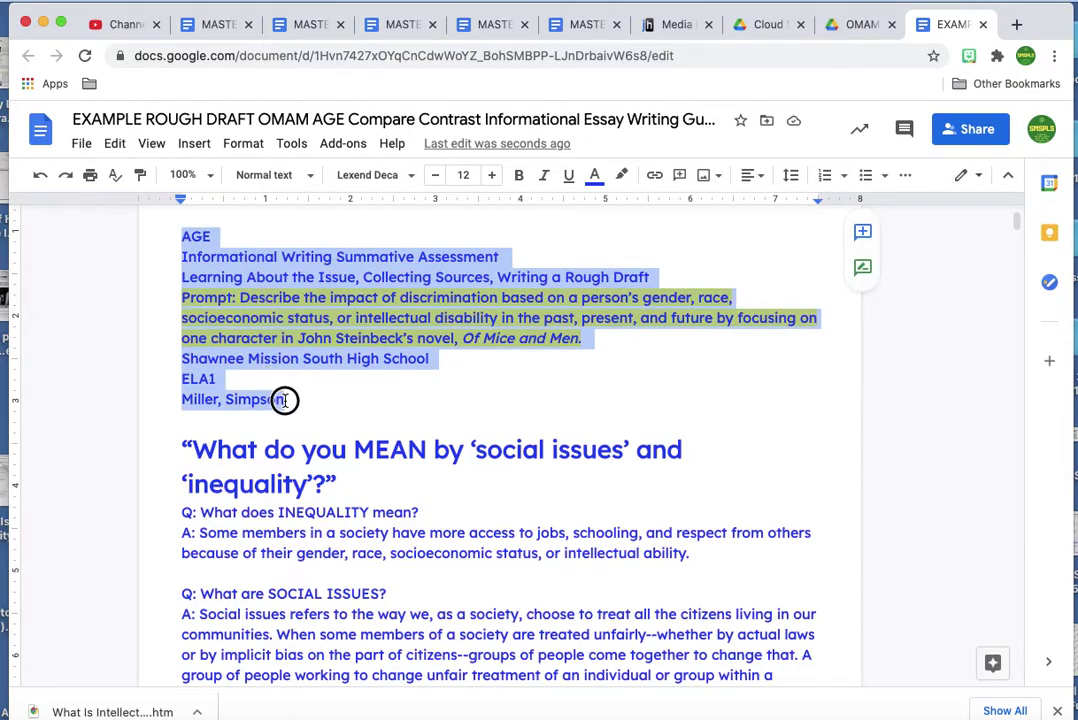
key(BackSpace)
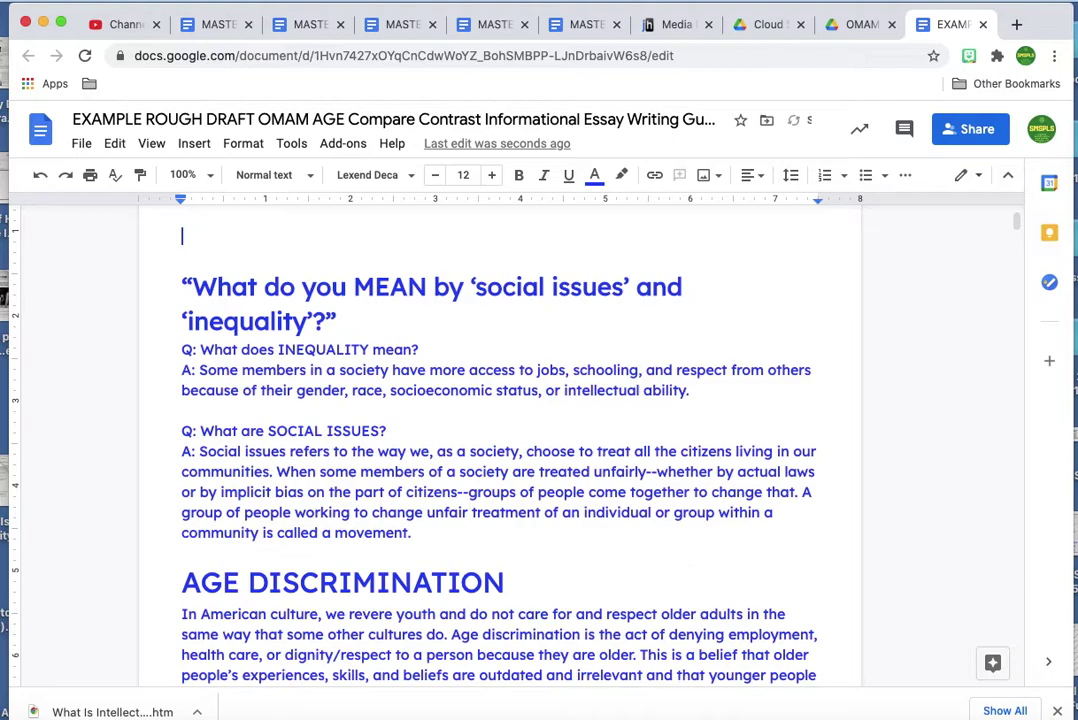
drag(175, 254, 418, 502)
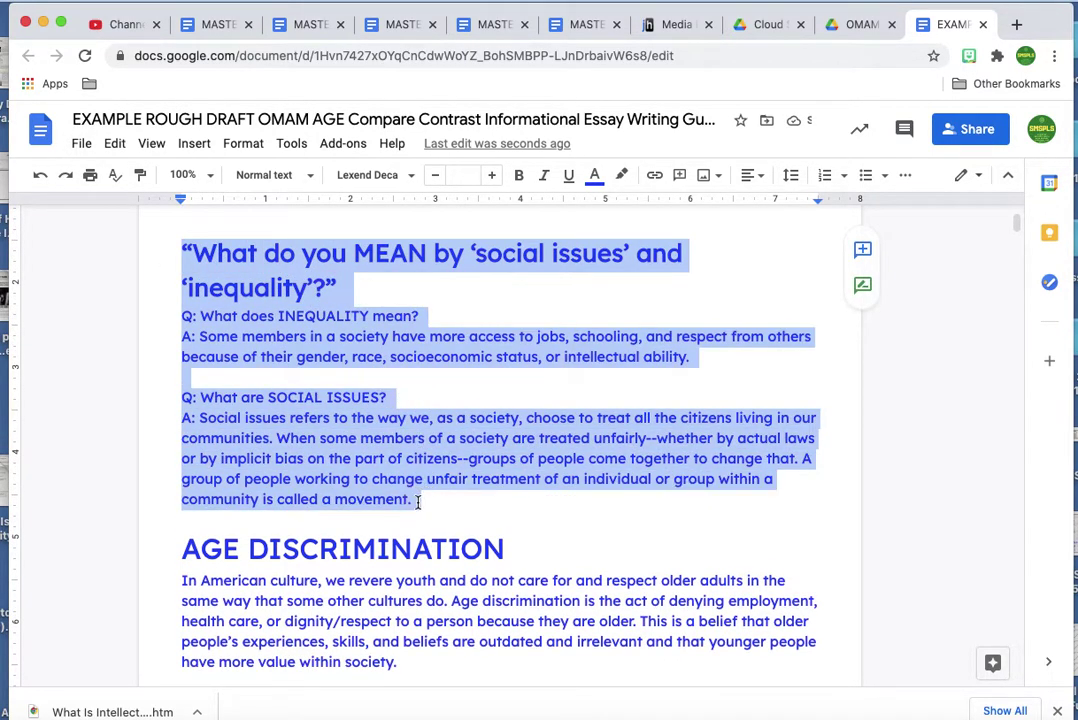
key(BackSpace)
Delete the AGE DISCRIMINATION section and the QUICK LINKS block.
click(181, 272)
drag(181, 272, 385, 498)
key(BackSpace)
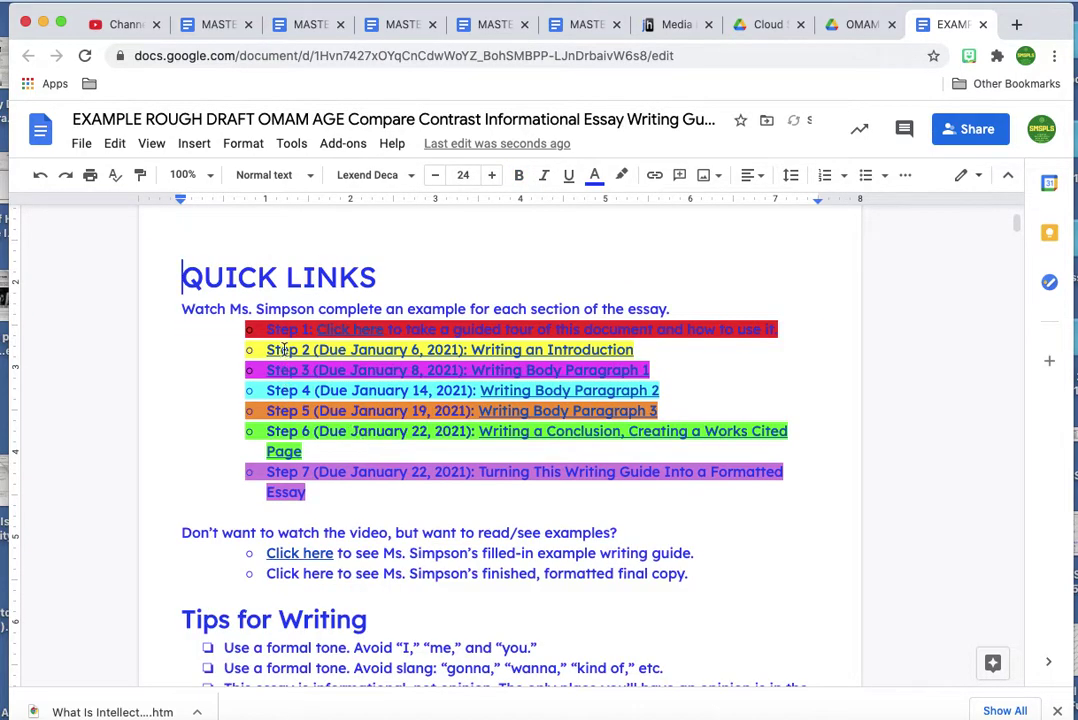
drag(182, 251, 734, 573)
key(BackSpace)
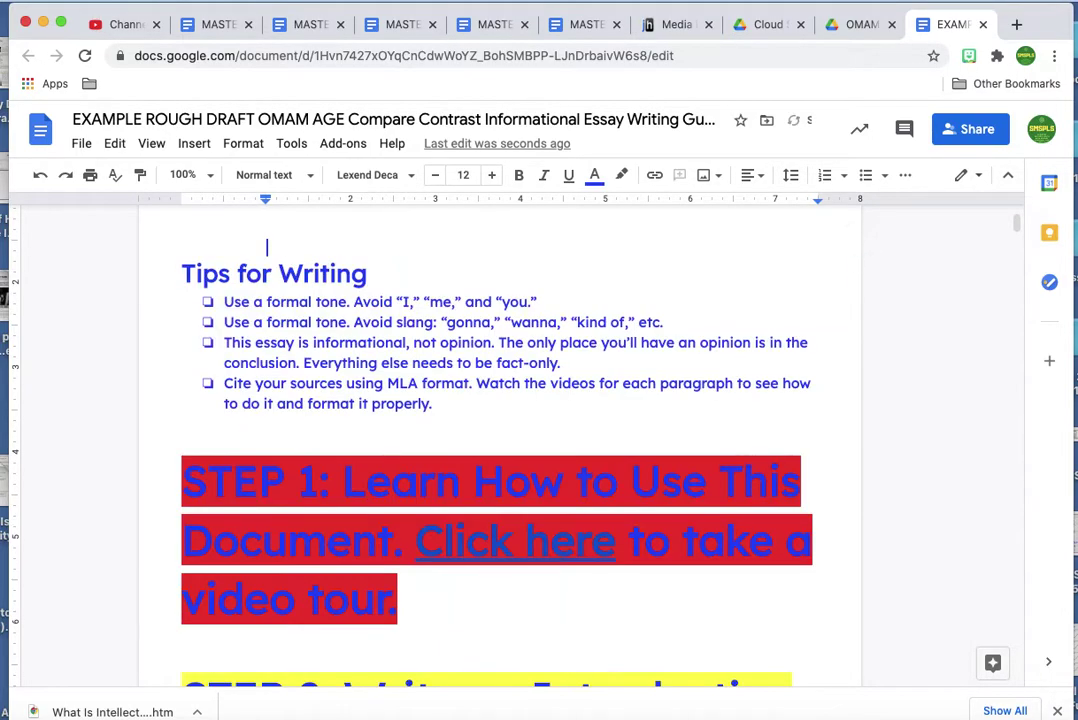
Delete the Tips for Writing bullets through the Step 2 heading.
drag(174, 270, 467, 414)
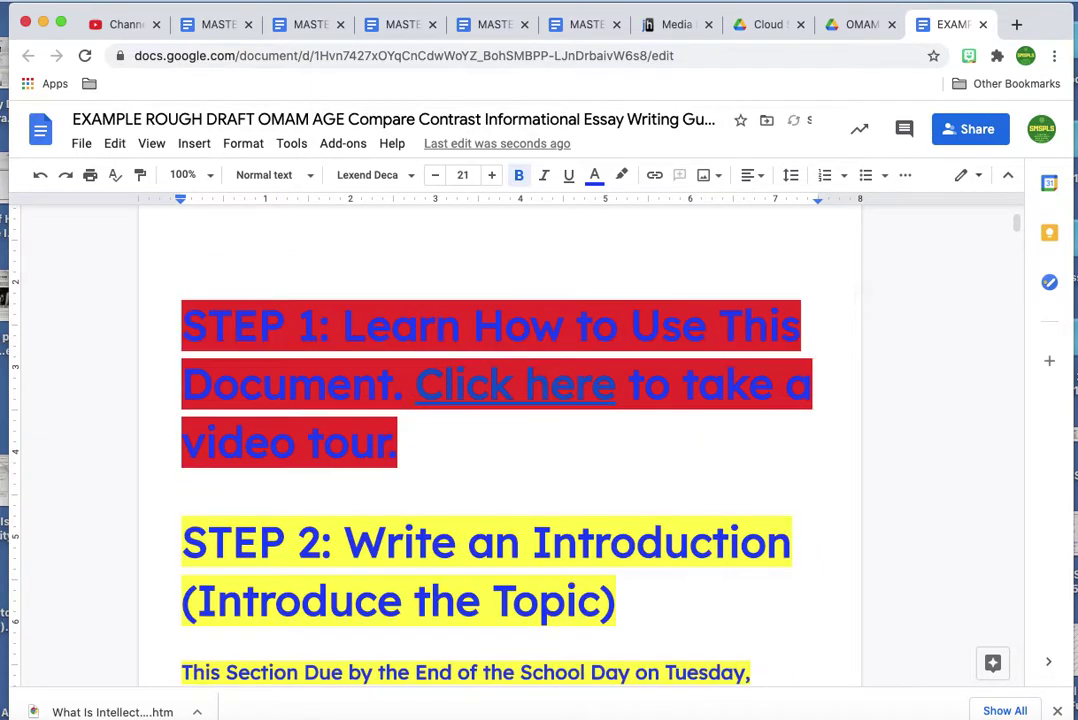
scroll(500, 445, up, 2)
drag(188, 405, 565, 654)
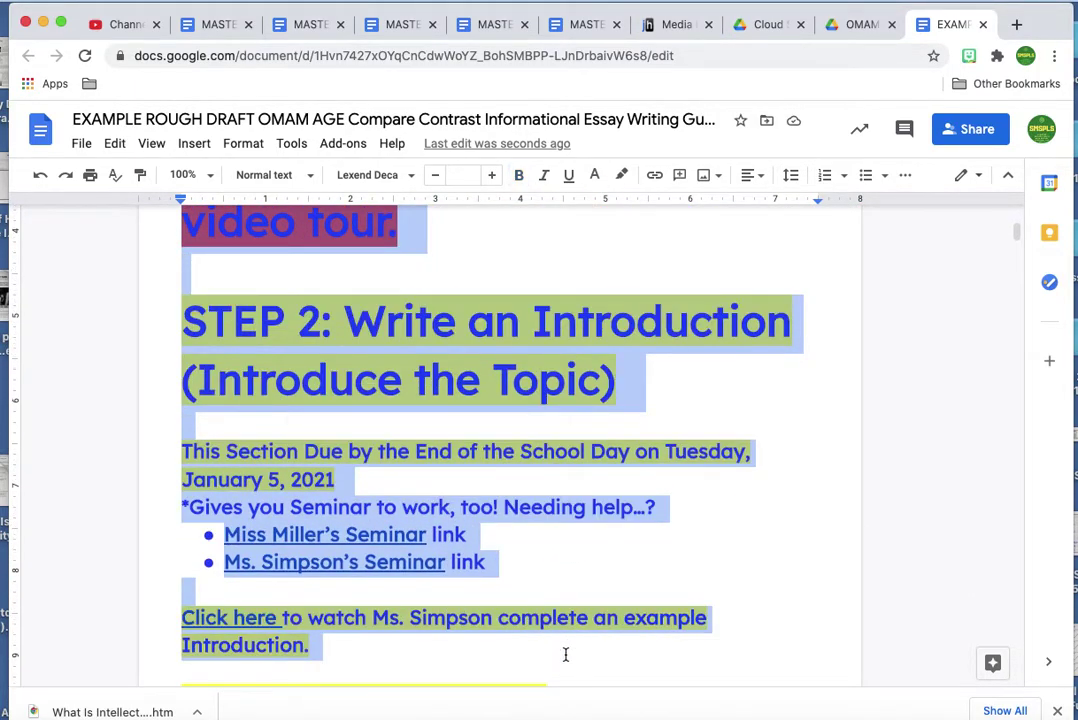
key(BackSpace)
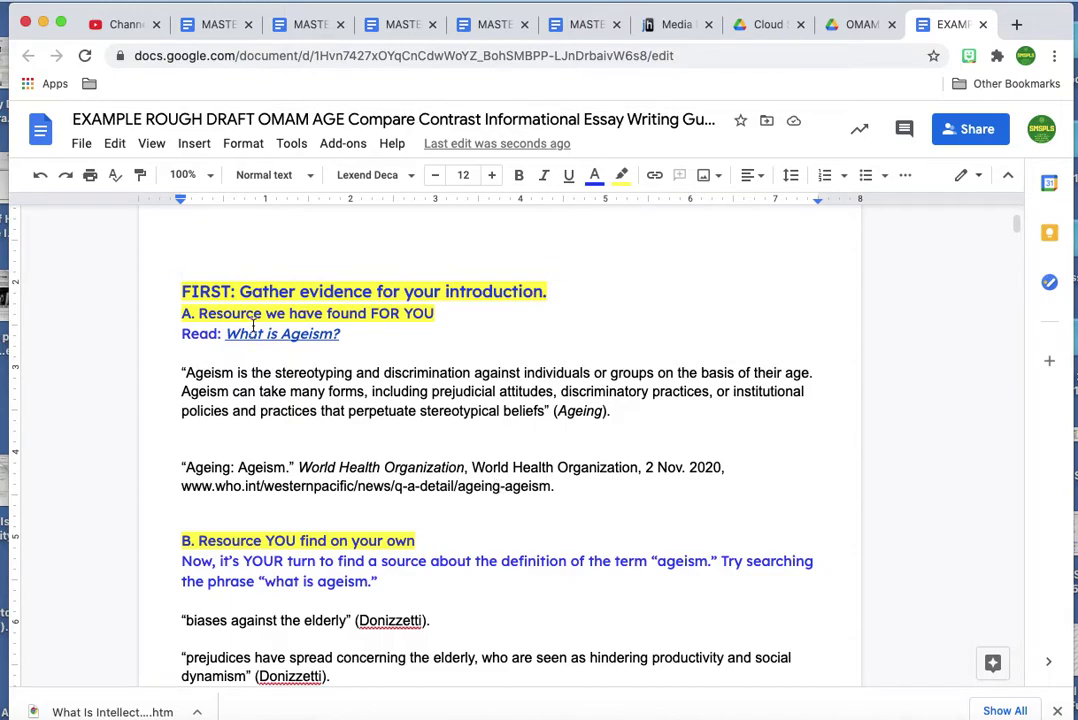
Delete the introduction evidence, the self-found resource notes and citation, and the prompt heading.
drag(186, 291, 580, 488)
key(BackSpace)
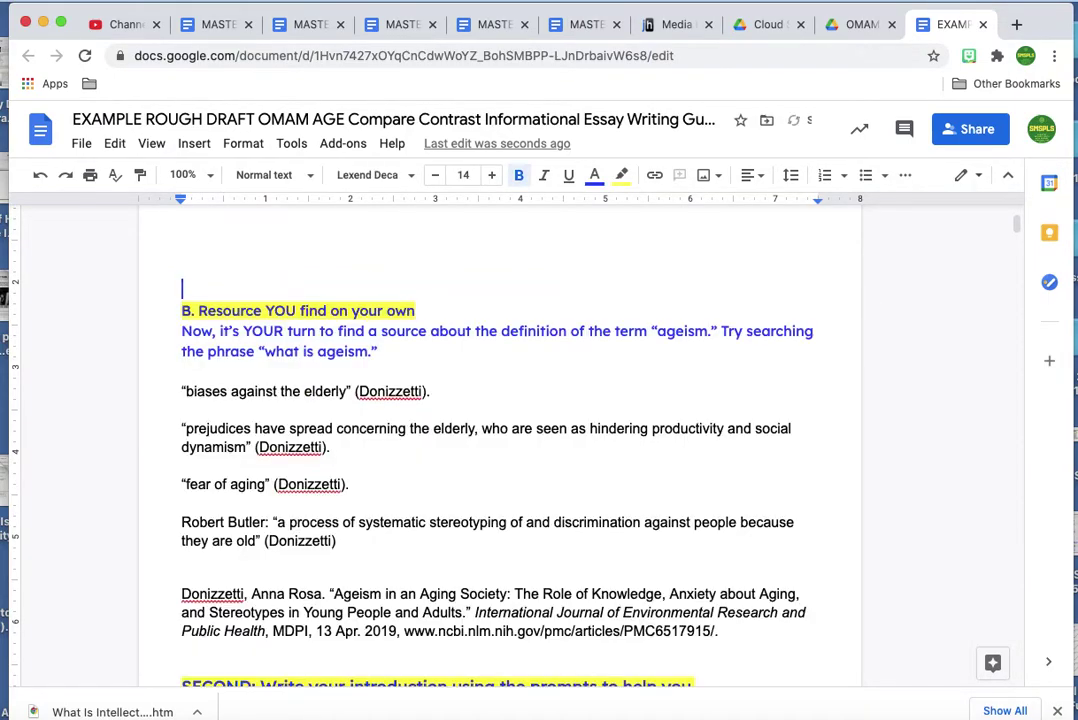
drag(182, 312, 739, 642)
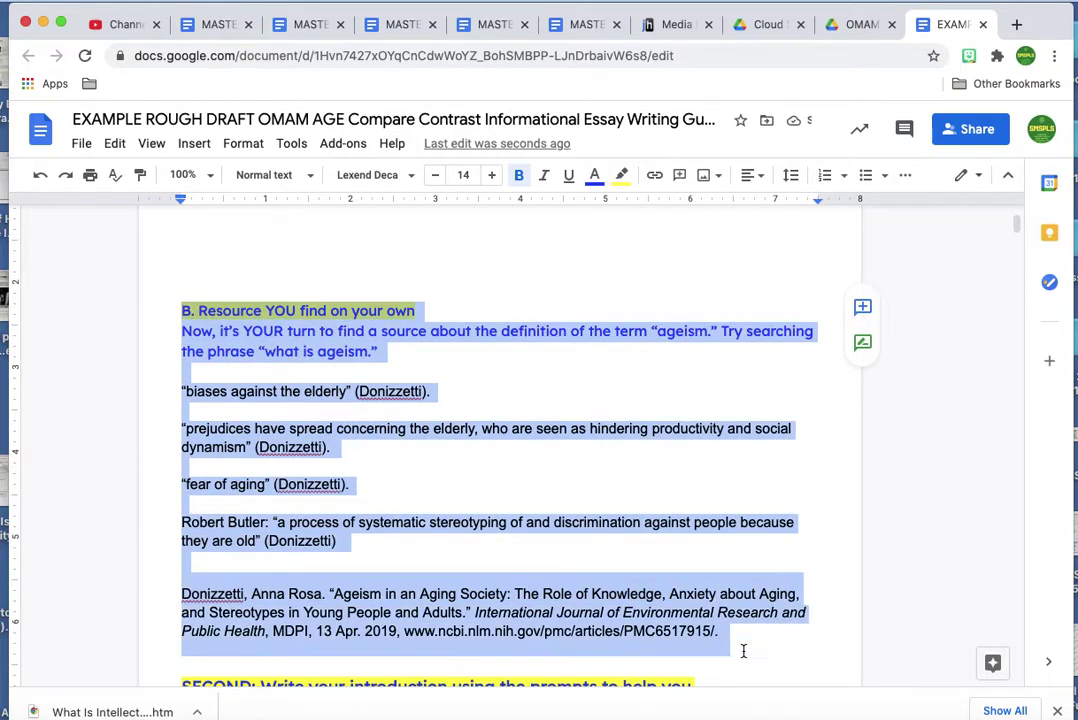
key(BackSpace)
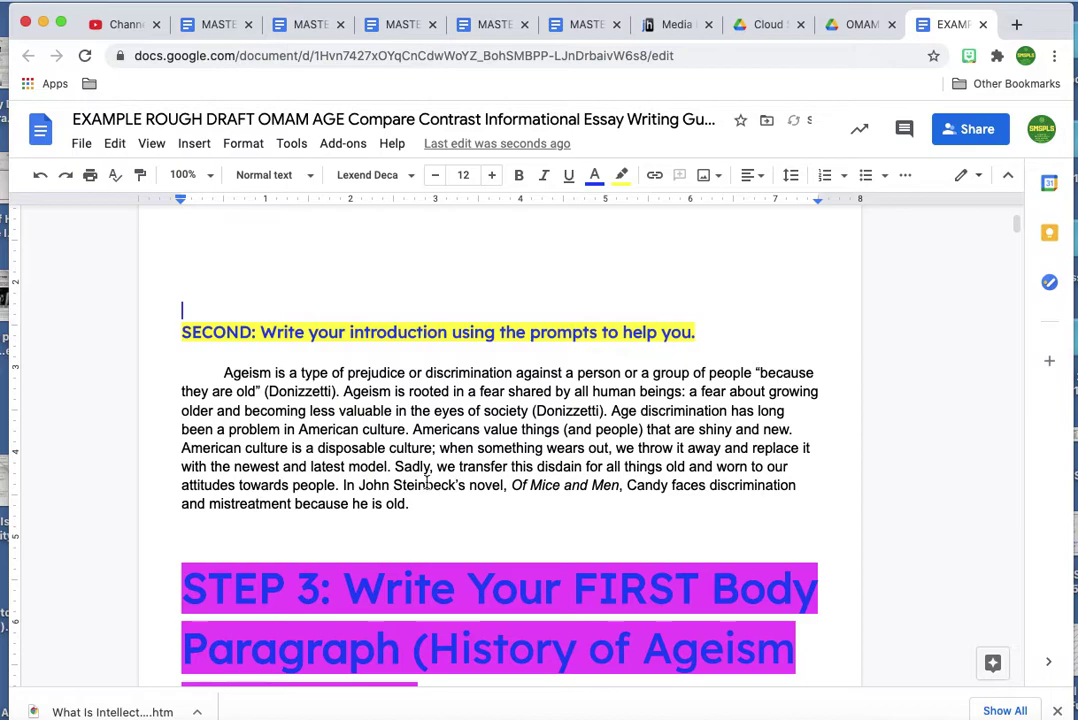
drag(181, 330, 765, 335)
key(BackSpace)
Pull the Ageism paragraph up to the top of the page and restore its first-line indent.
key(BackSpace)
key(BackSpace)
key(BackSpace)
key(BackSpace)
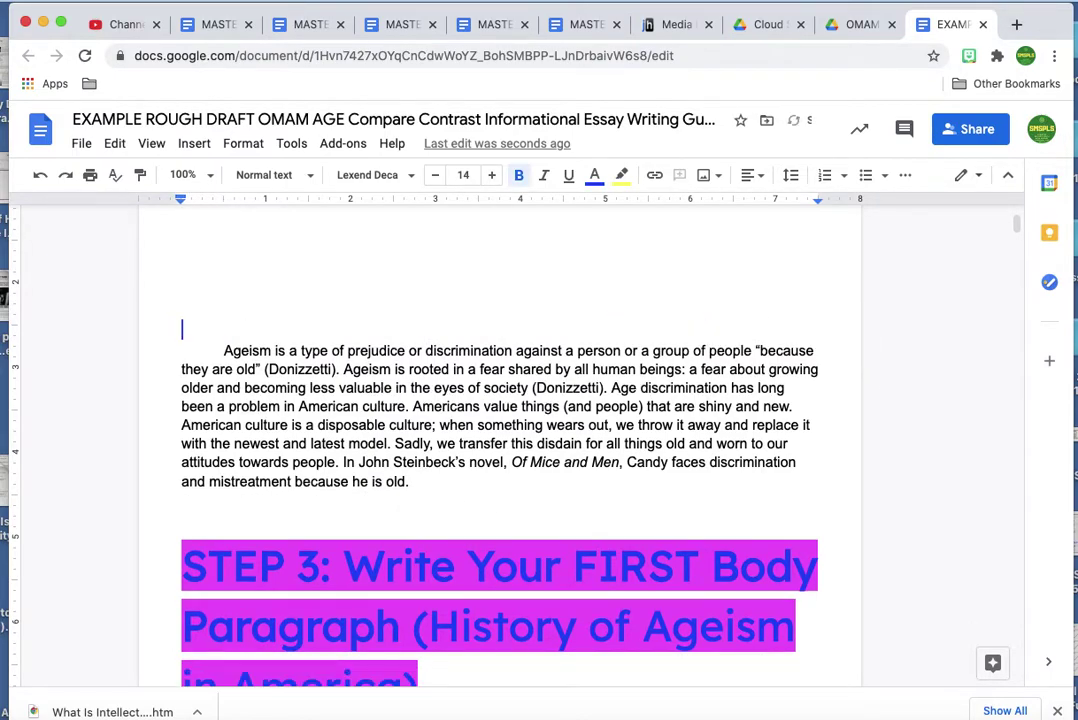
scroll(500, 446, up, 2)
key(BackSpace)
key(BackSpace)
key(BackSpace)
key(BackSpace)
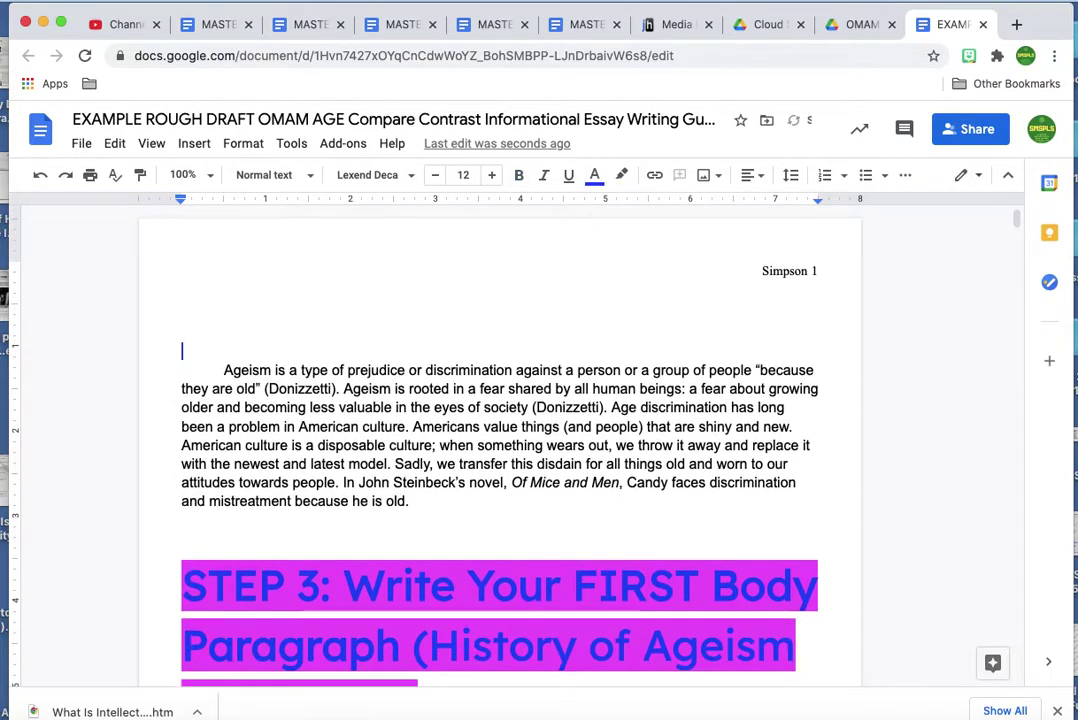
click(220, 373)
key(BackSpace)
key(BackSpace)
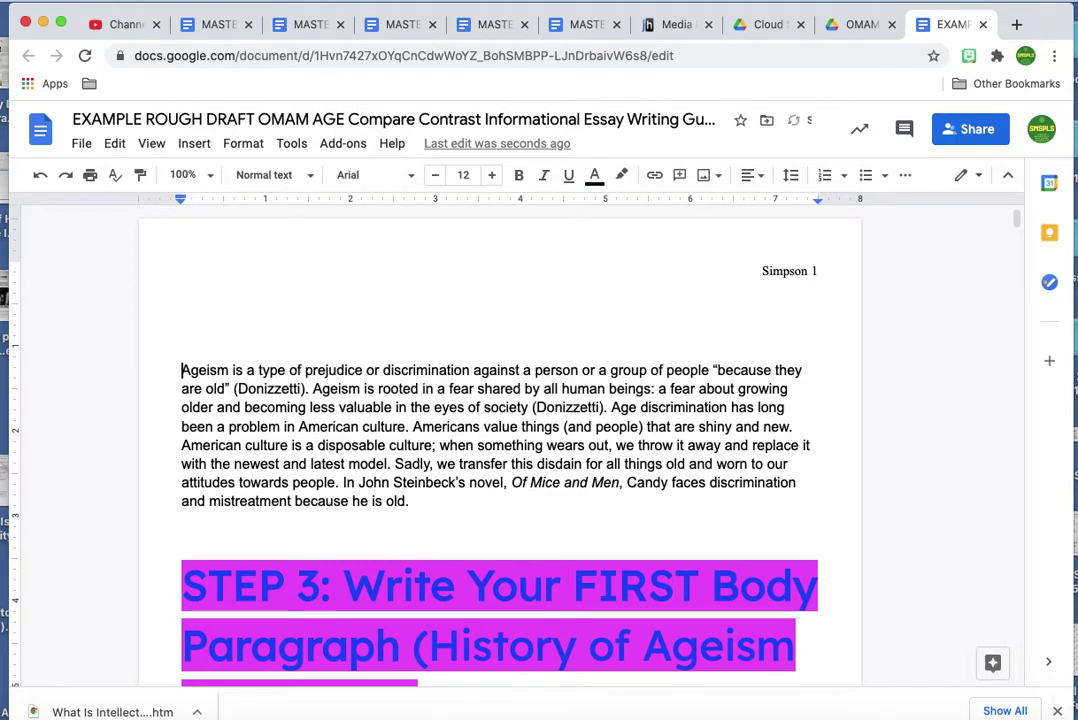
key(Tab)
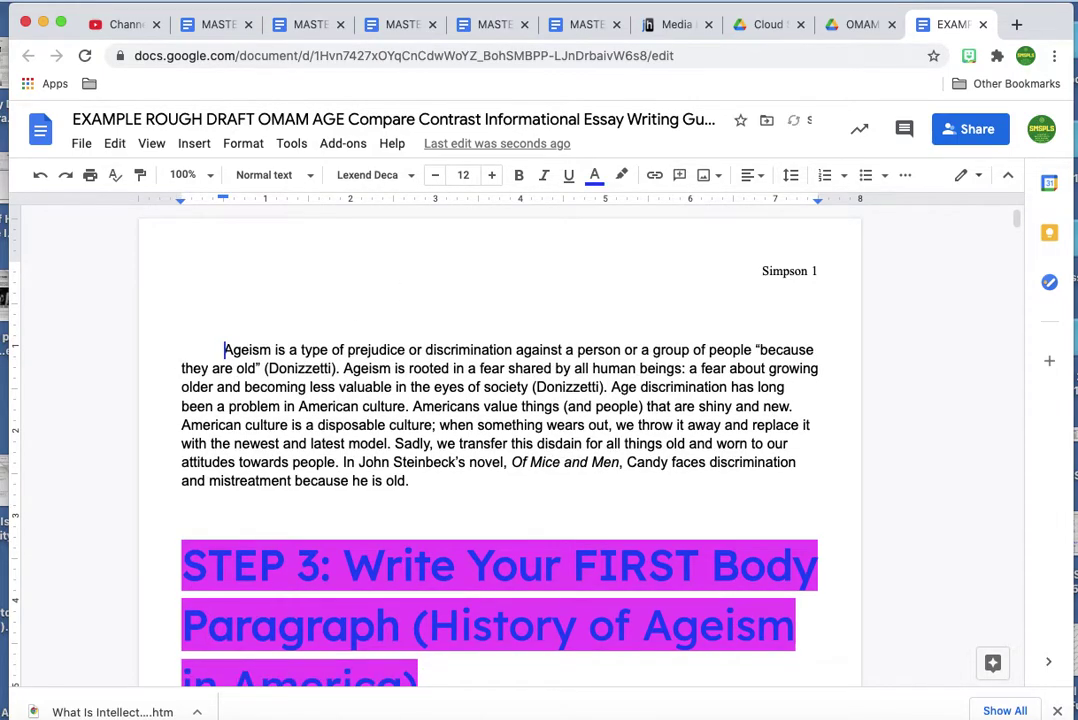
scroll(326, 411, down, 2)
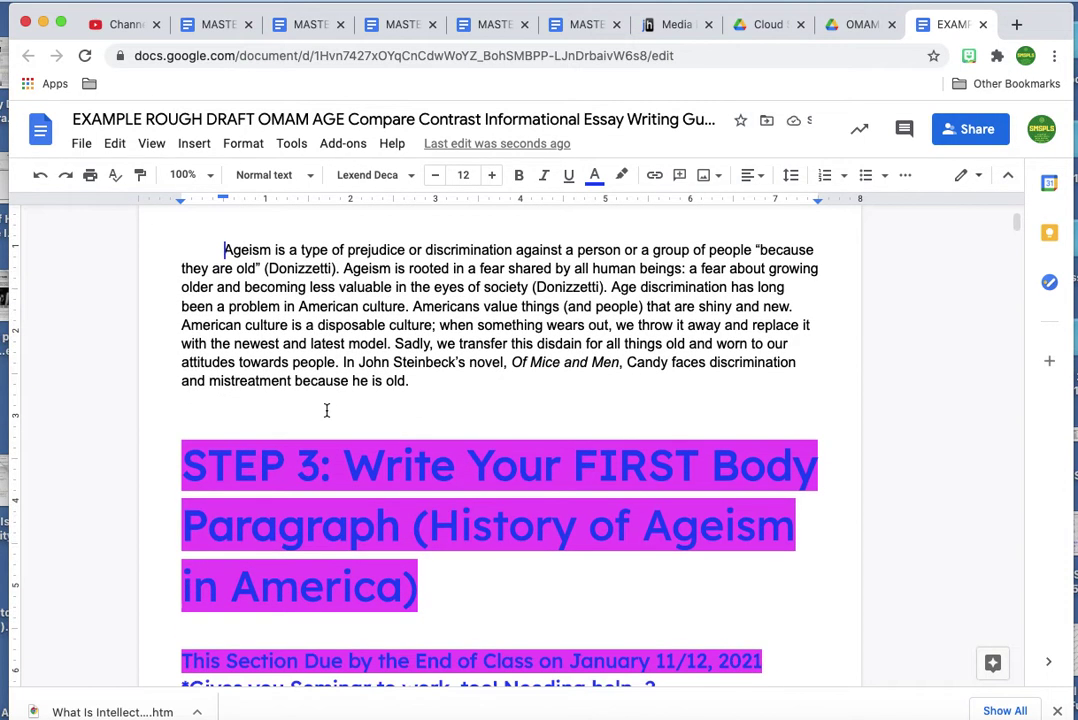
Delete the STEP 3 heading, seminar links, video link and resource instructions.
scroll(326, 411, down, 2)
drag(179, 315, 517, 634)
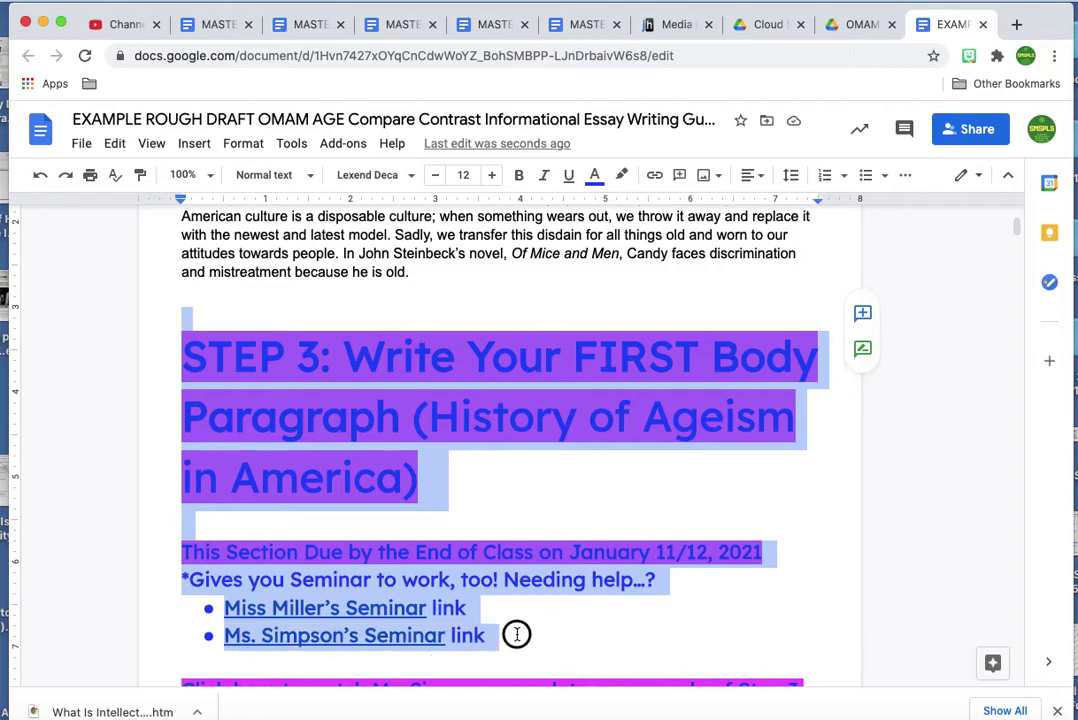
key(BackSpace)
drag(190, 320, 686, 553)
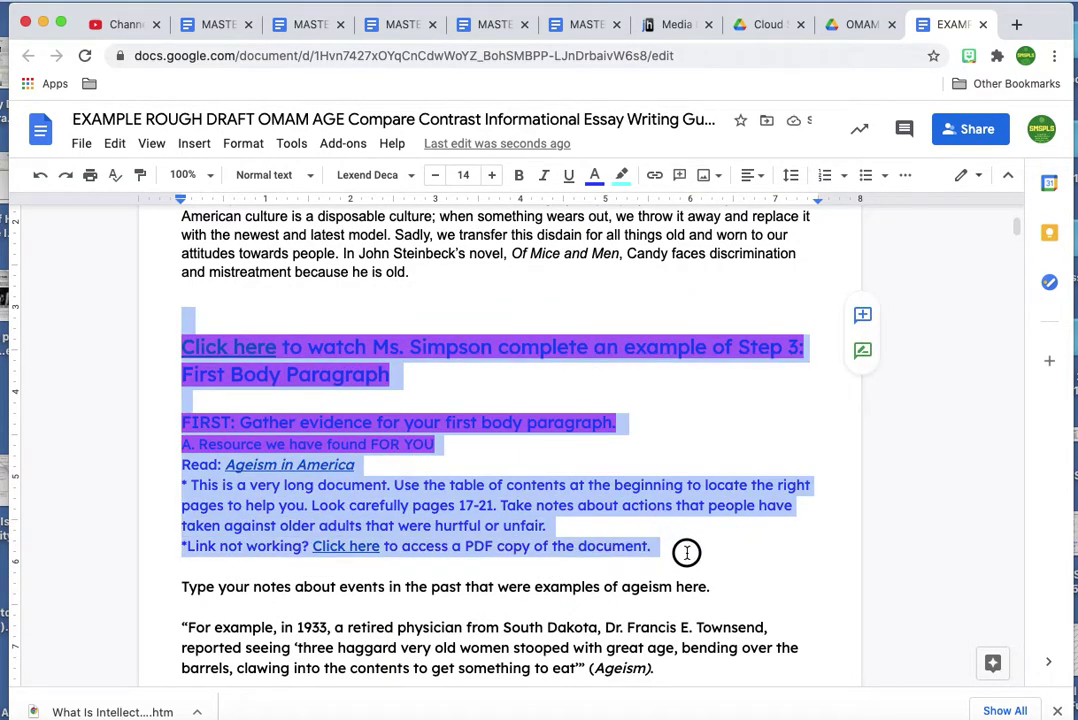
key(BackSpace)
Delete the Step 3 research notes, offensive-terms notes and citation, and self-found resource material.
drag(188, 315, 591, 652)
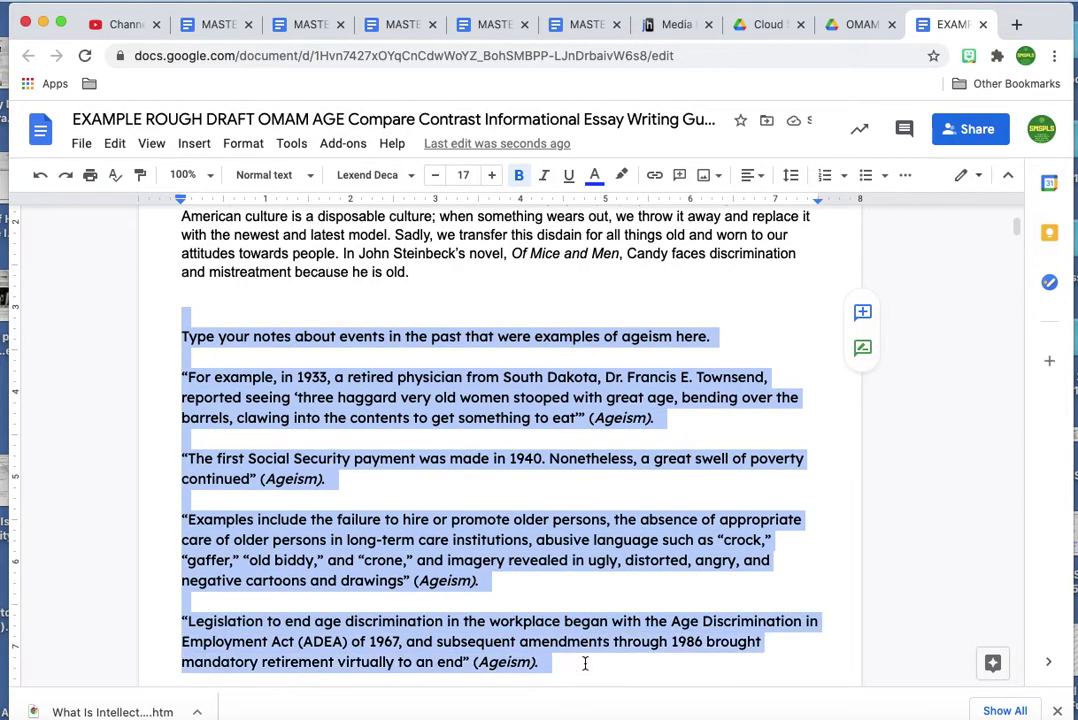
key(BackSpace)
drag(196, 326, 680, 579)
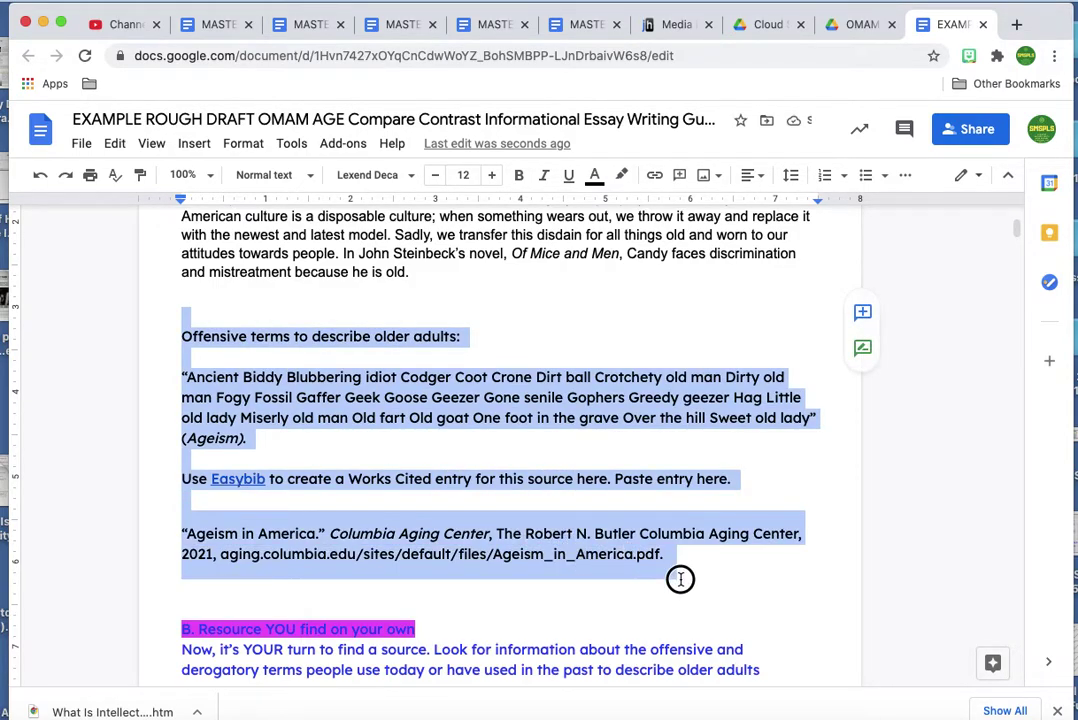
key(BackSpace)
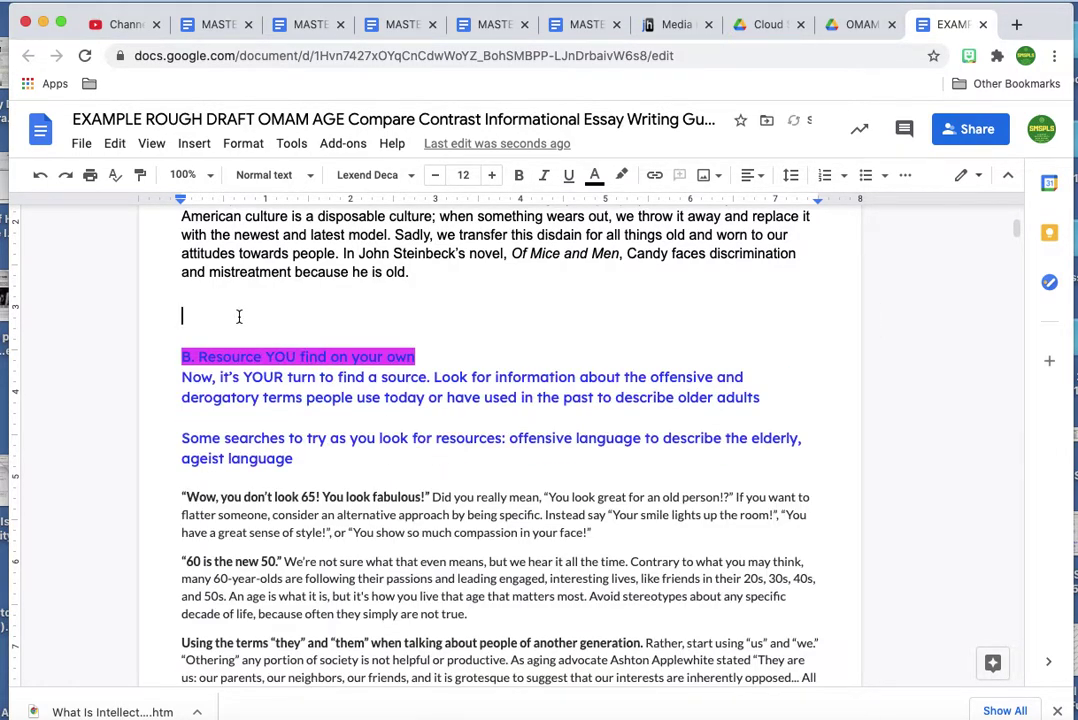
drag(190, 328, 765, 630)
key(BackSpace)
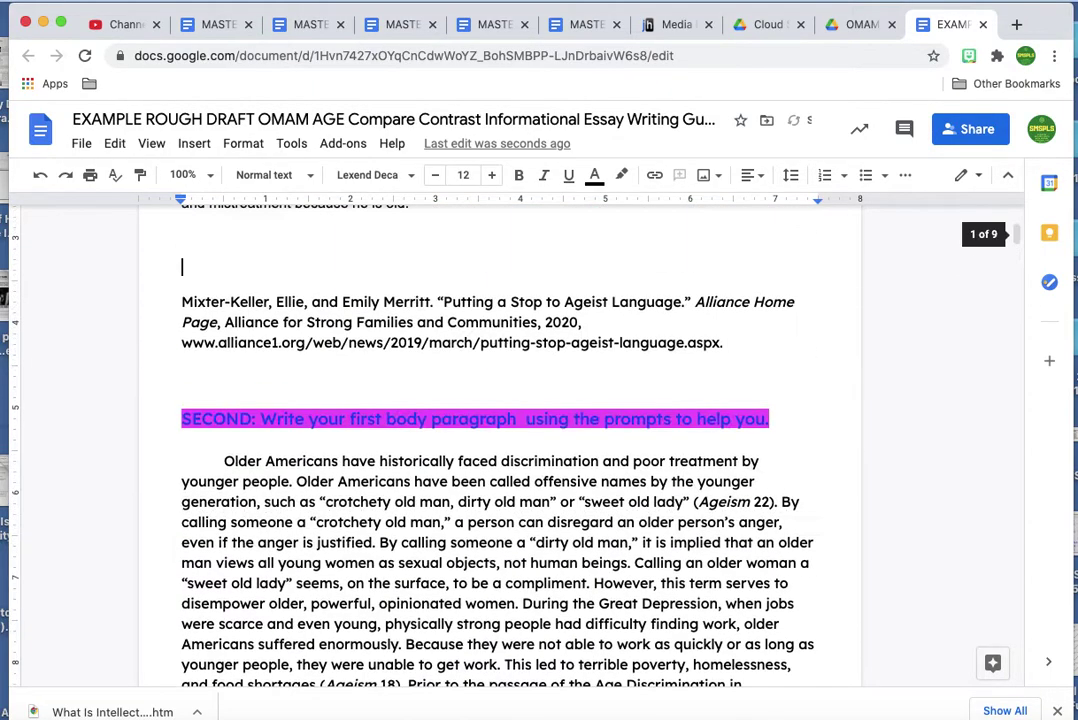
Remove the leftover citation and prompt, then join and indent the Older Americans paragraph.
drag(184, 299, 777, 417)
key(BackSpace)
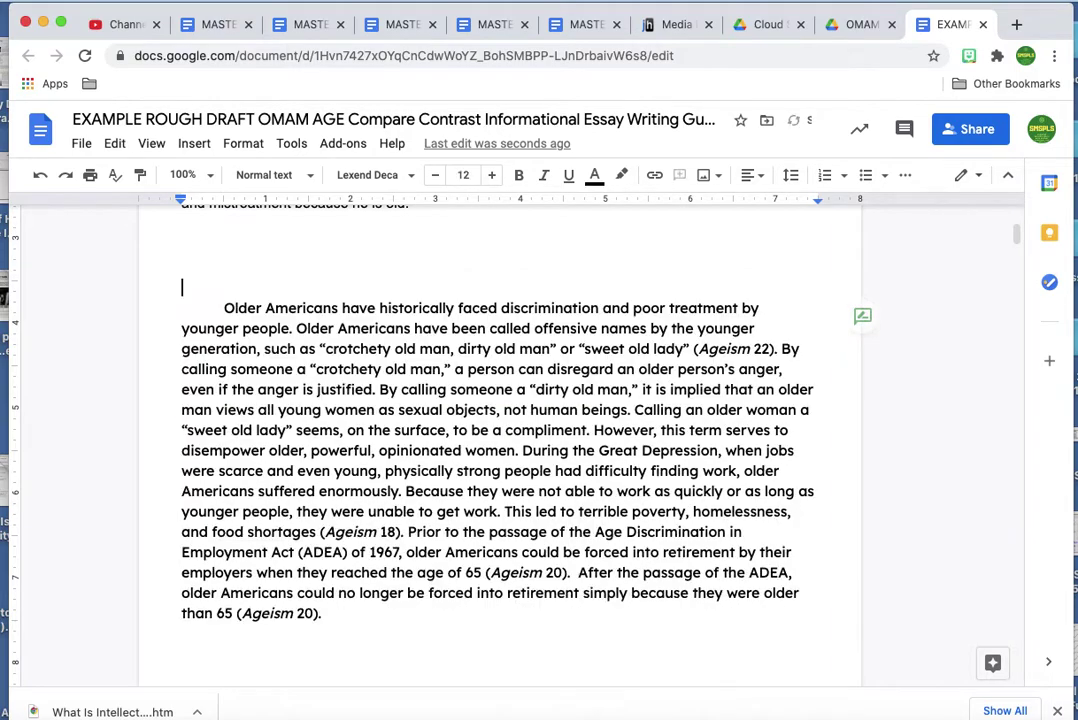
key(BackSpace)
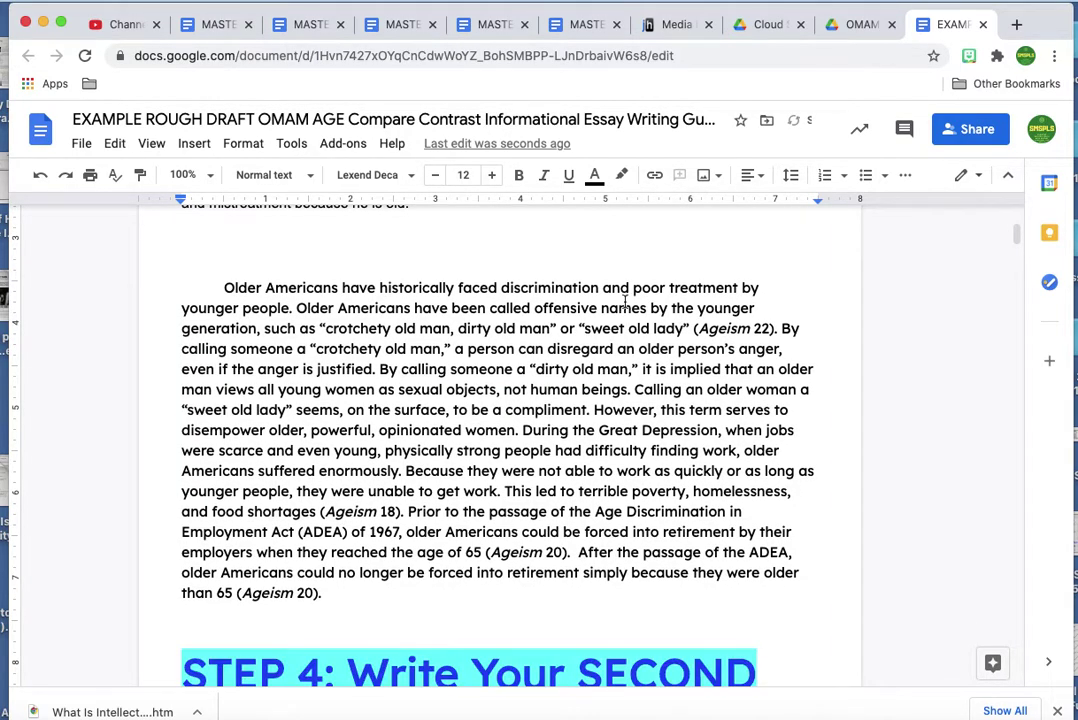
click(224, 288)
scroll(224, 288, up, 3)
key(BackSpace)
key(BackSpace)
key(BackSpace)
key(BackSpace)
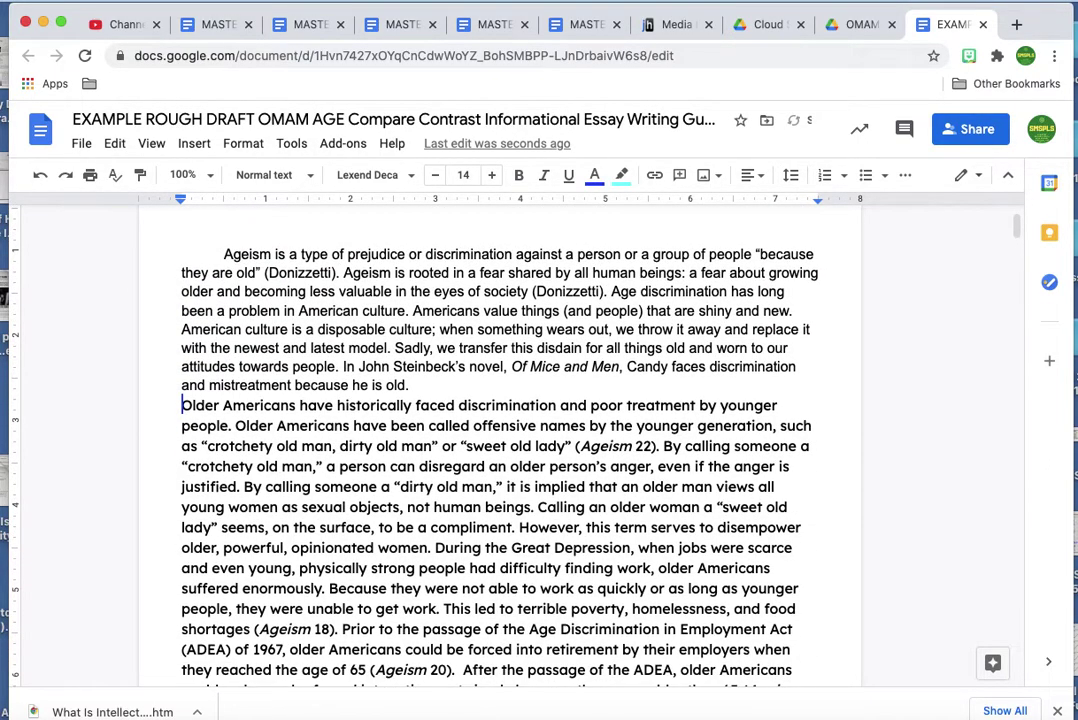
key(Tab)
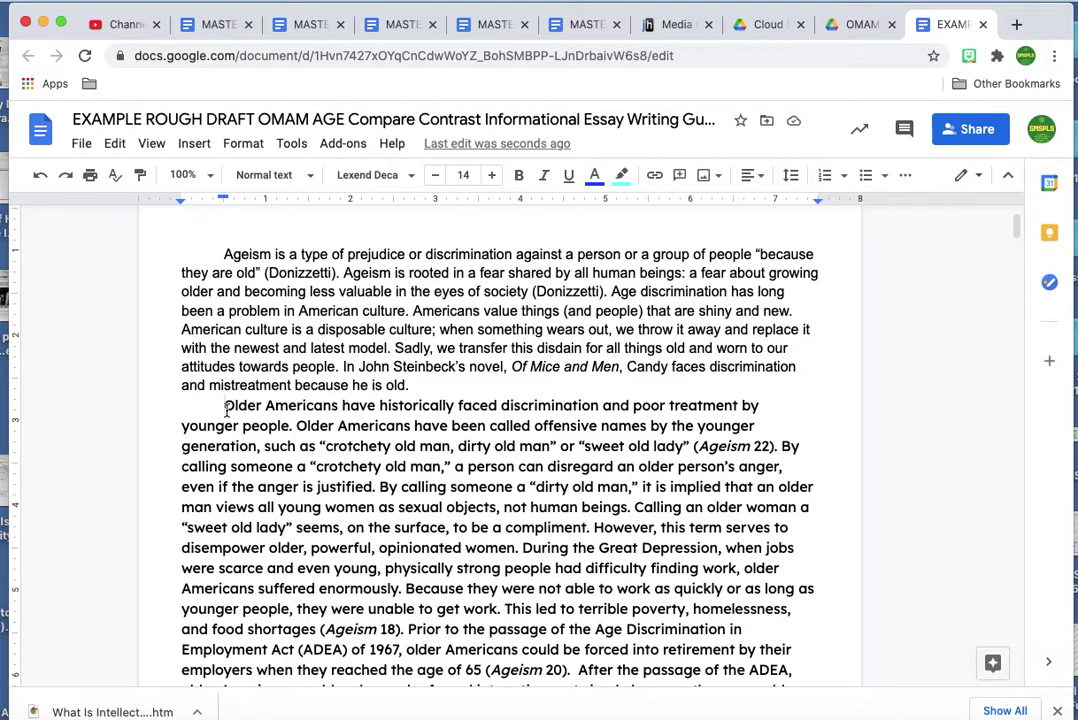
Delete the STEP 4 heading, due date, and seminar and resource lines.
scroll(228, 408, down, 7)
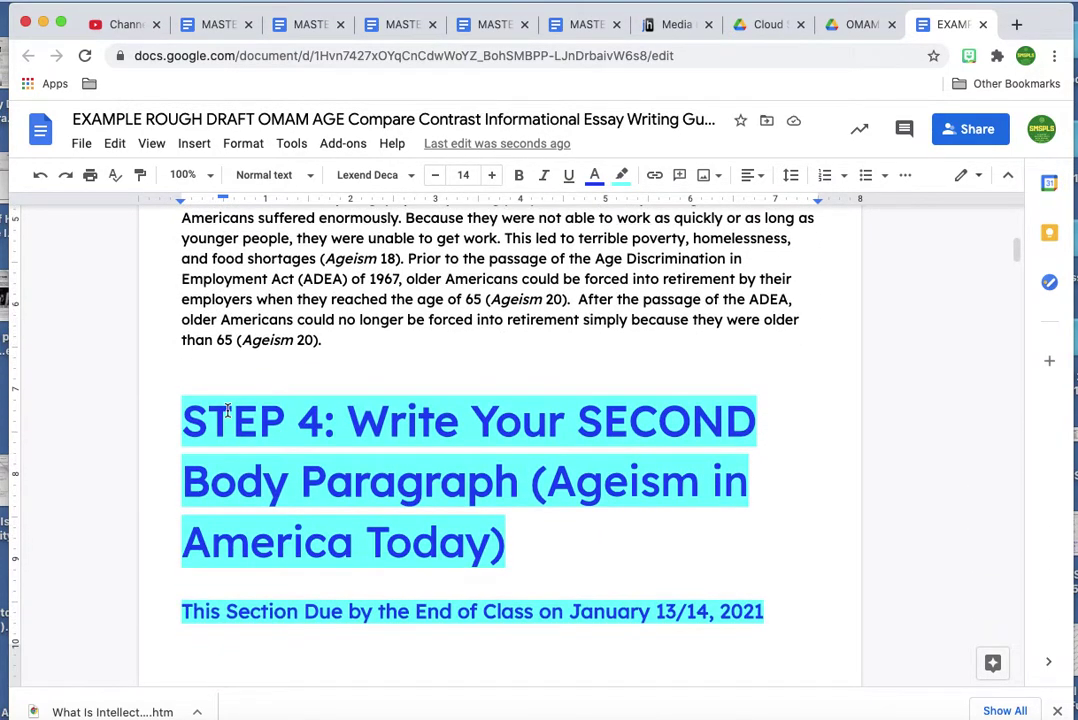
scroll(228, 408, down, 1)
drag(212, 335, 760, 568)
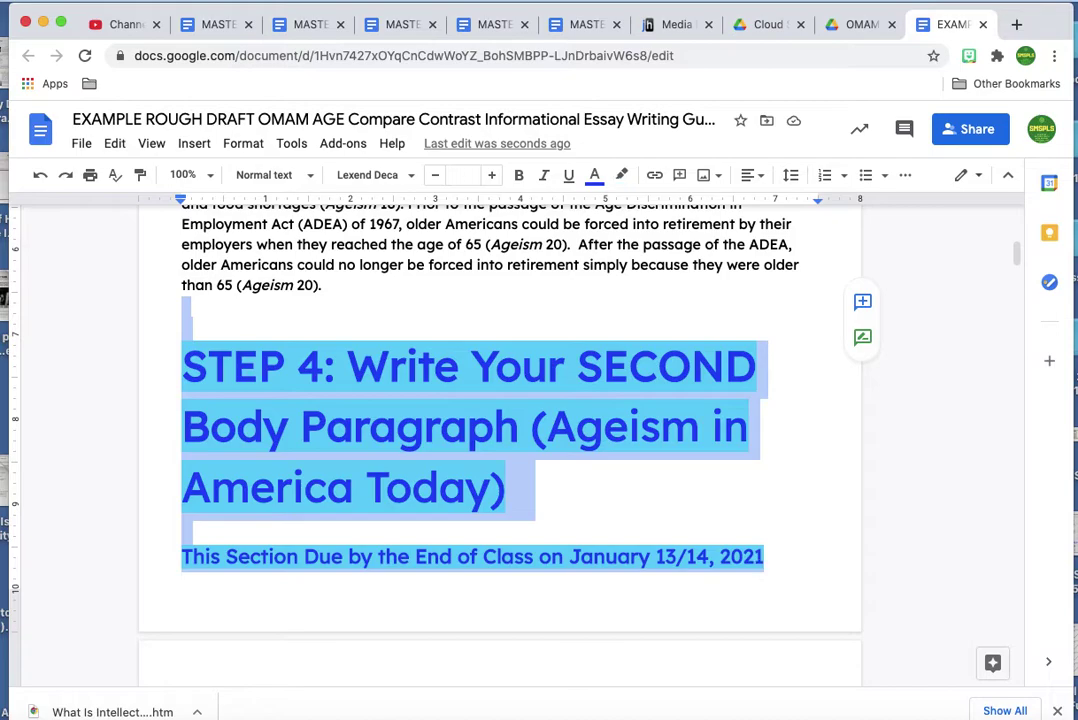
key(BackSpace)
drag(205, 306, 428, 563)
key(BackSpace)
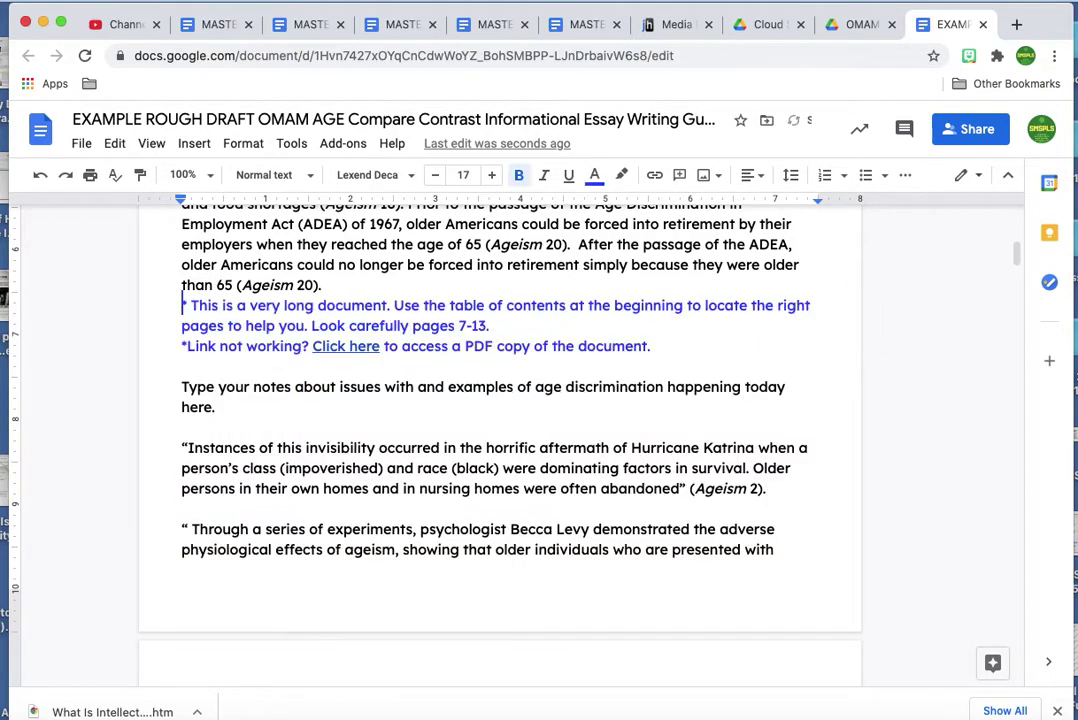
Delete the Step 4 research notes through the resource prompt.
drag(181, 305, 770, 573)
key(BackSpace)
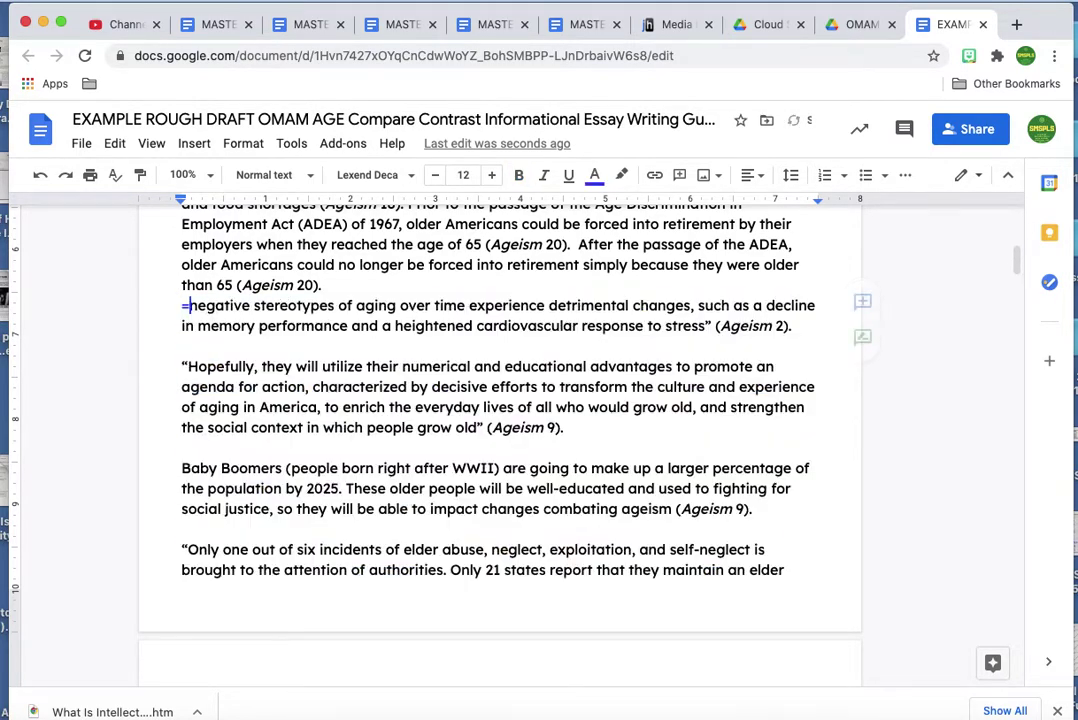
drag(170, 302, 801, 592)
key(BackSpace)
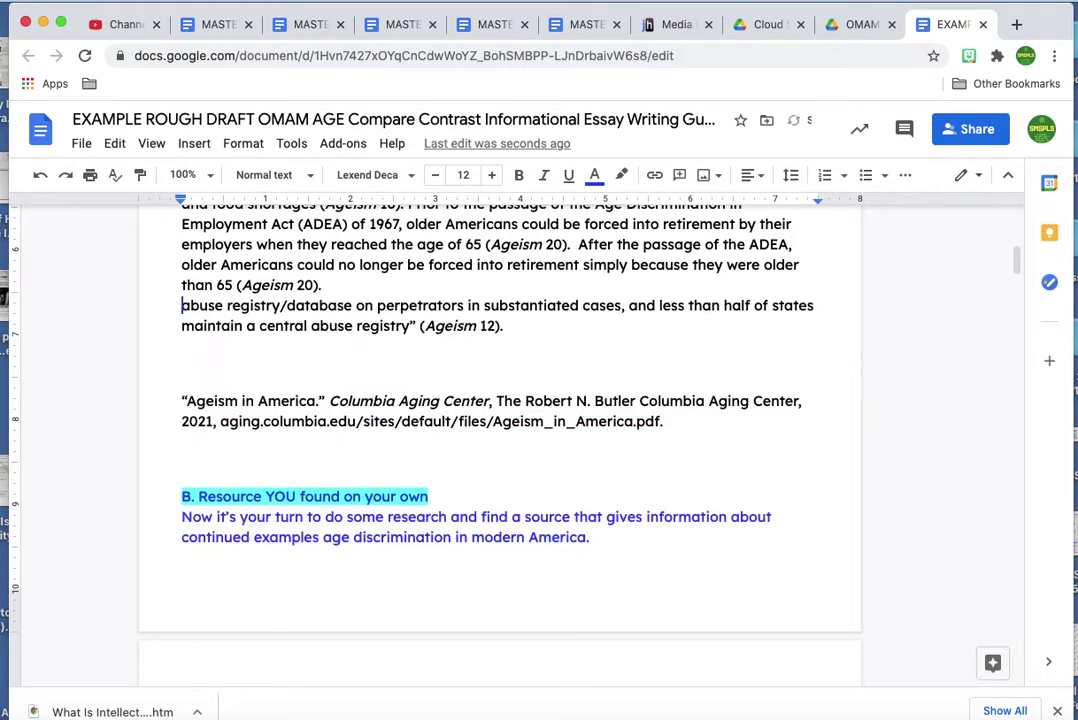
drag(183, 296, 604, 563)
key(BackSpace)
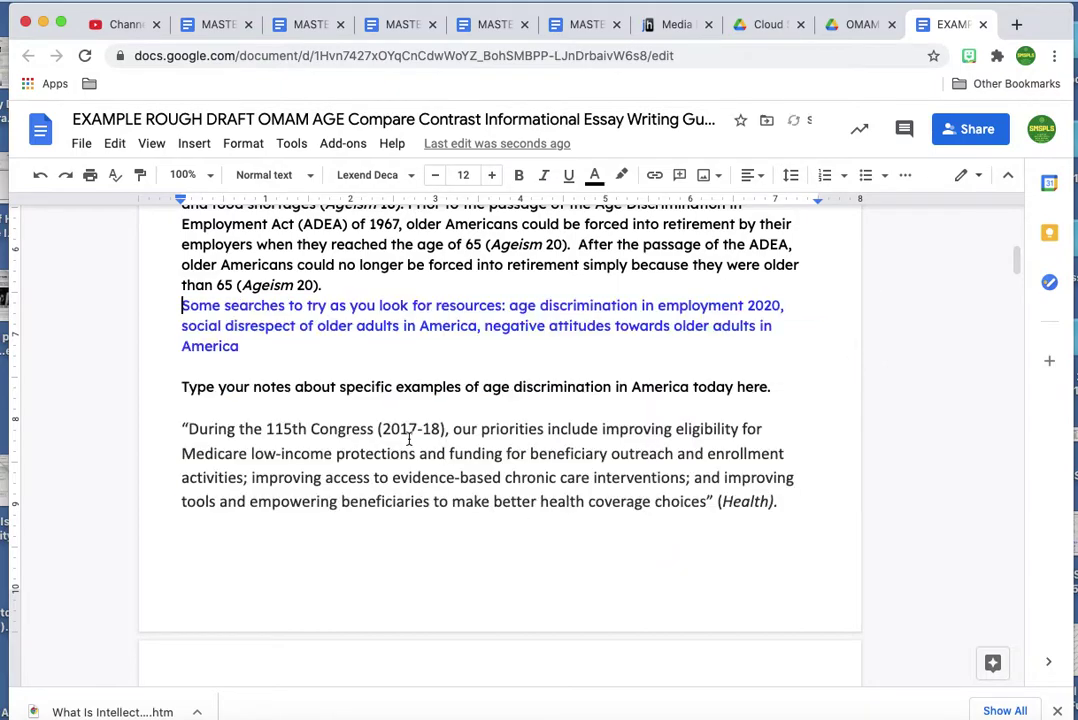
Remove the search tips, citation and second-paragraph prompt, then join and indent the While paragraph.
key(Return)
mouse_move(178, 325)
mouse_down()
mouse_move(402, 373)
mouse_move(686, 501)
mouse_move(765, 551)
mouse_move(794, 536)
mouse_up()
key(BackSpace)
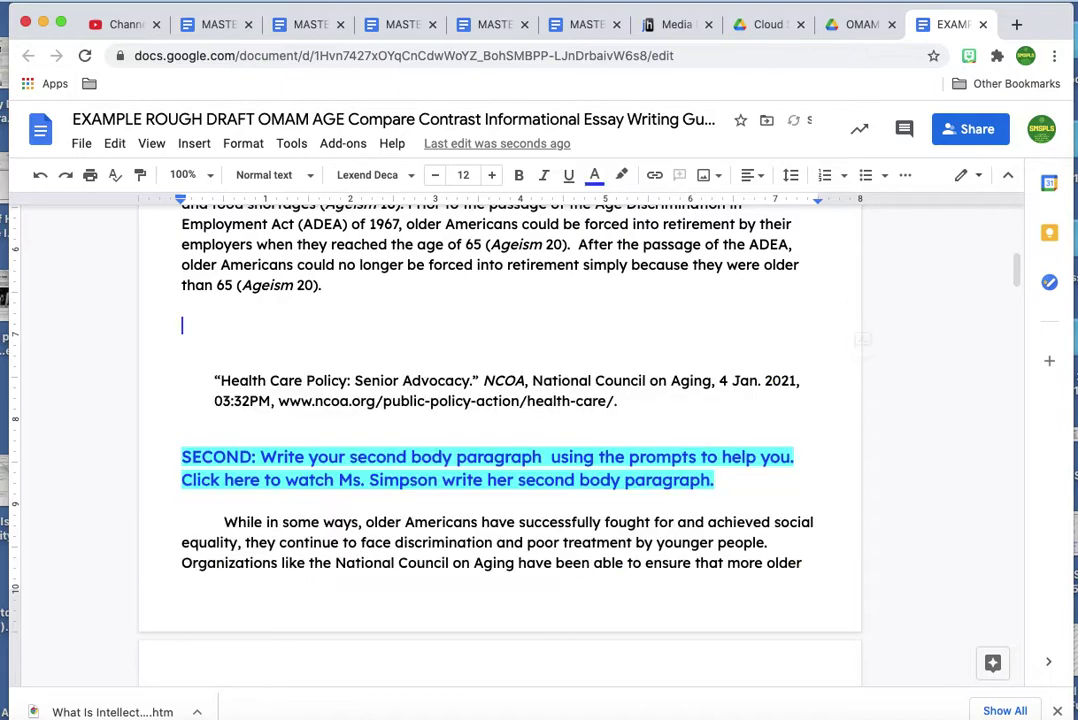
drag(373, 352, 717, 500)
key(BackSpace)
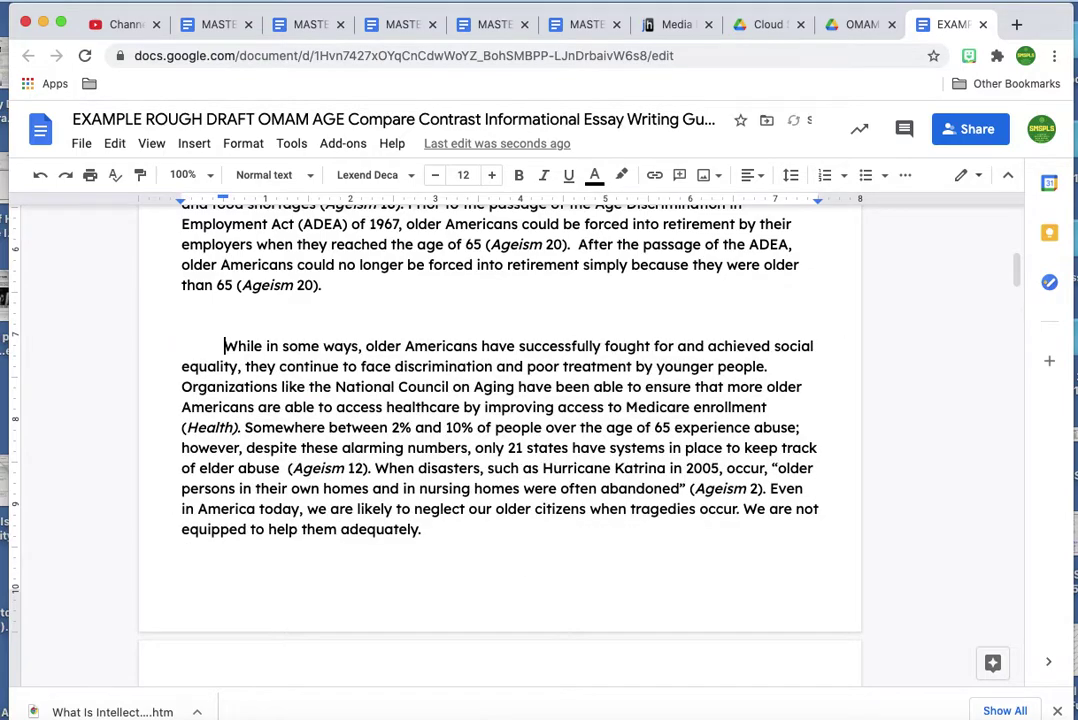
key(BackSpace)
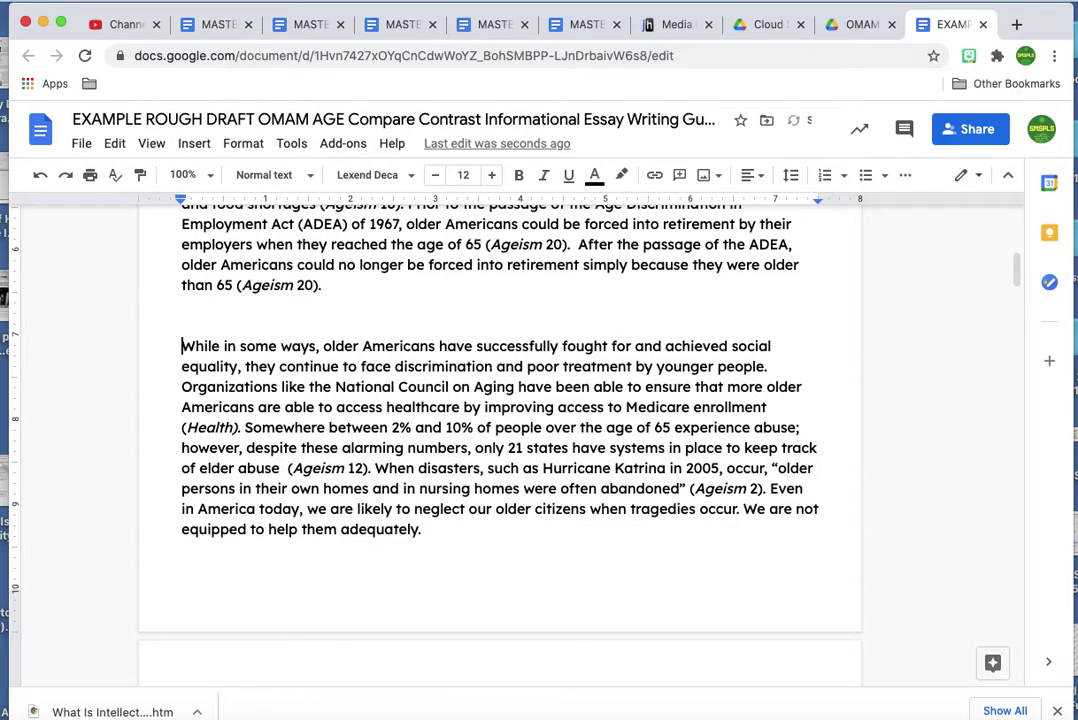
key(BackSpace)
key(BackSpace)
key(Tab)
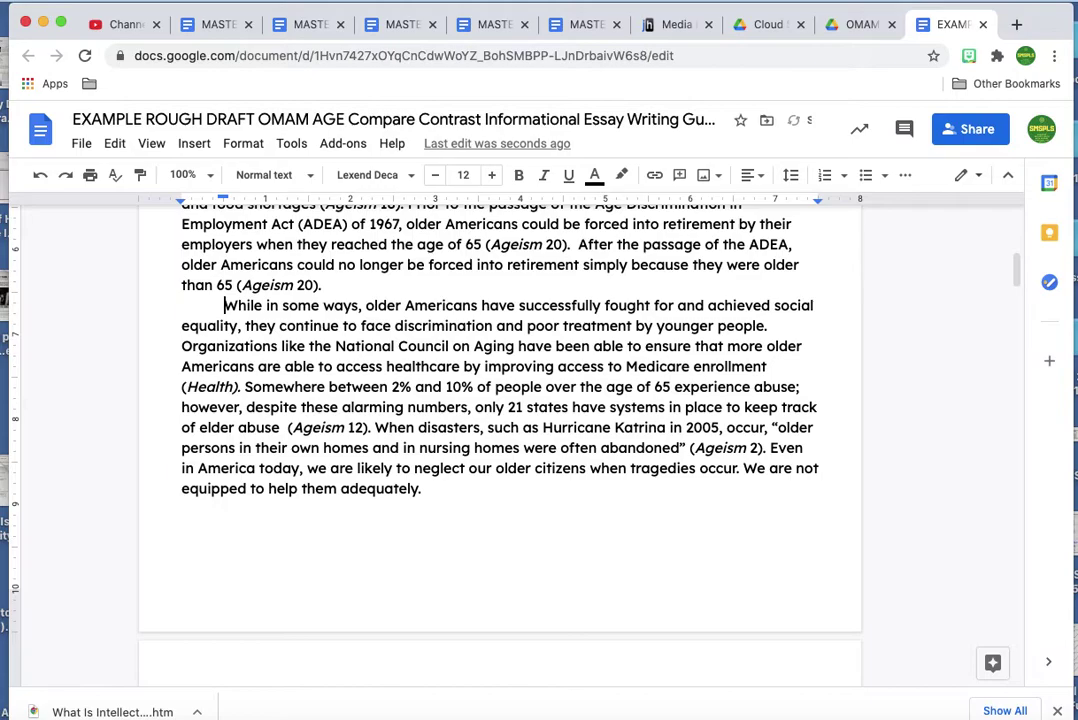
Delete the STEP 5 heading, seminar links and third-paragraph instructions.
scroll(293, 312, up, 5)
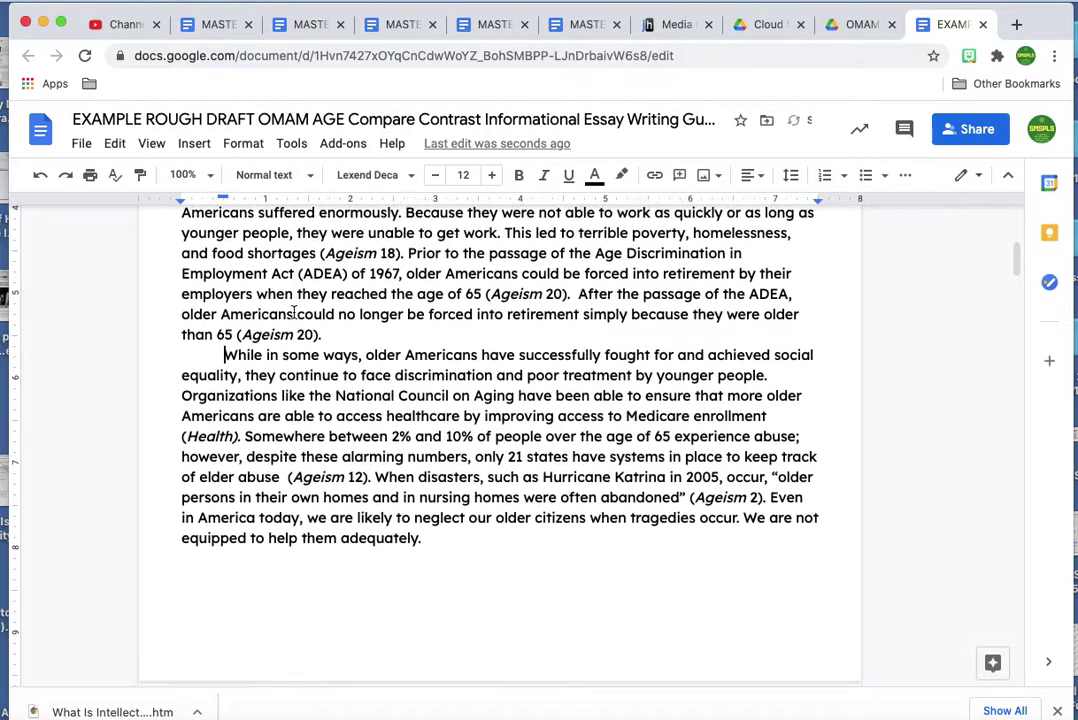
scroll(293, 316, down, 2)
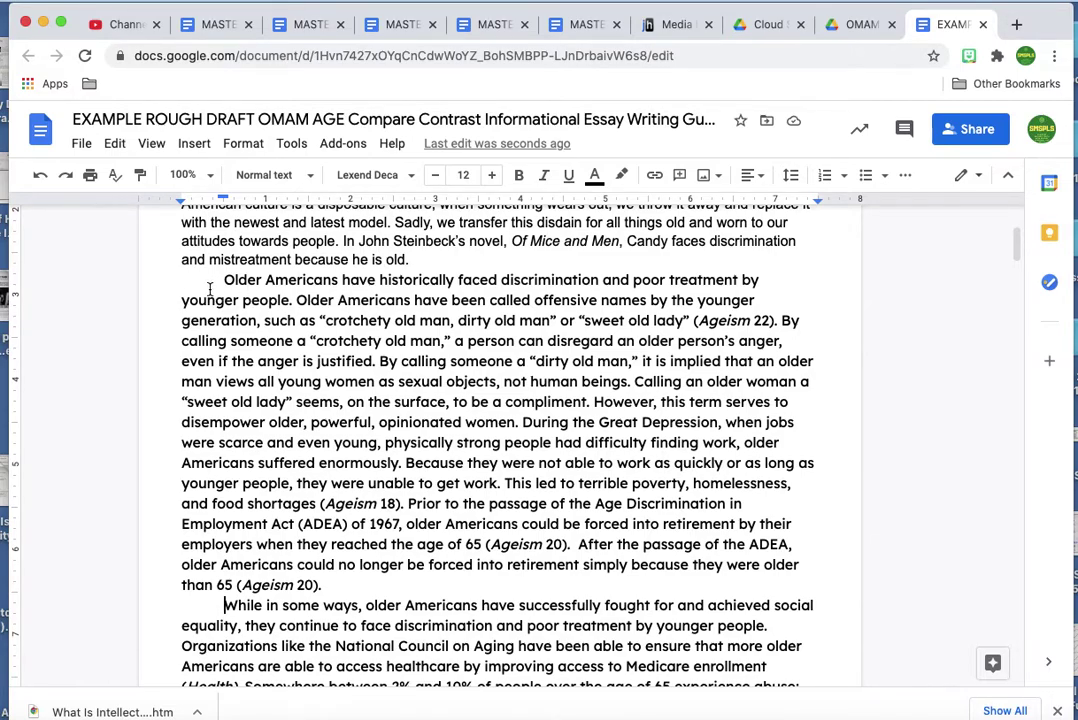
scroll(425, 388, down, 10)
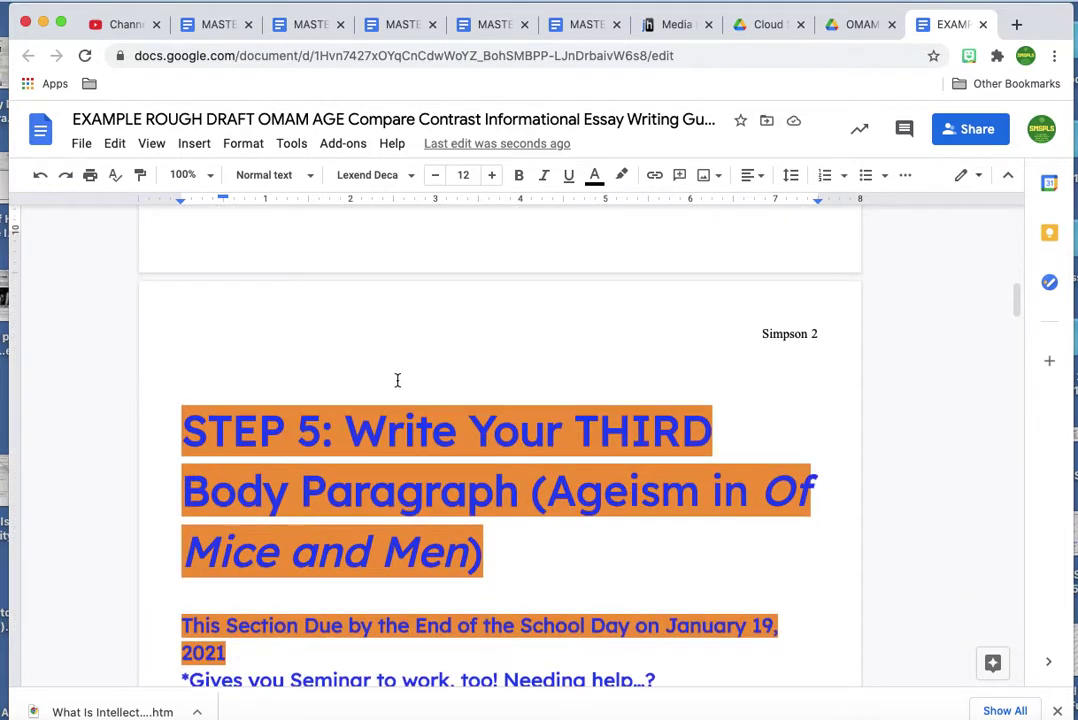
scroll(397, 377, down, 1)
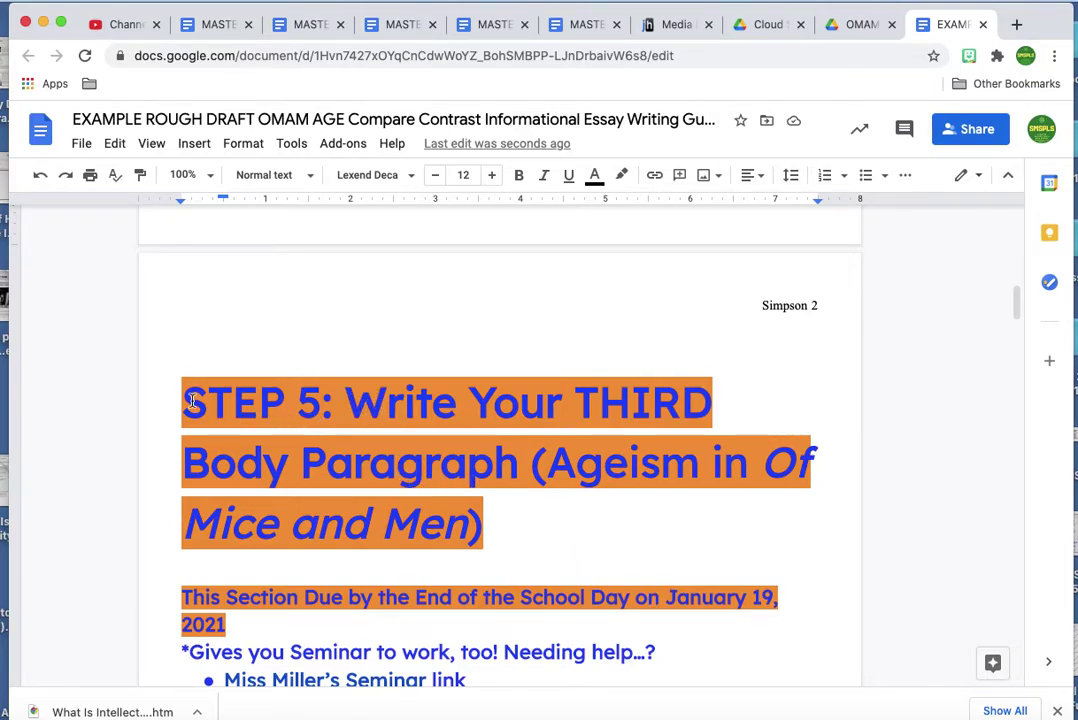
drag(180, 397, 621, 671)
key(BackSpace)
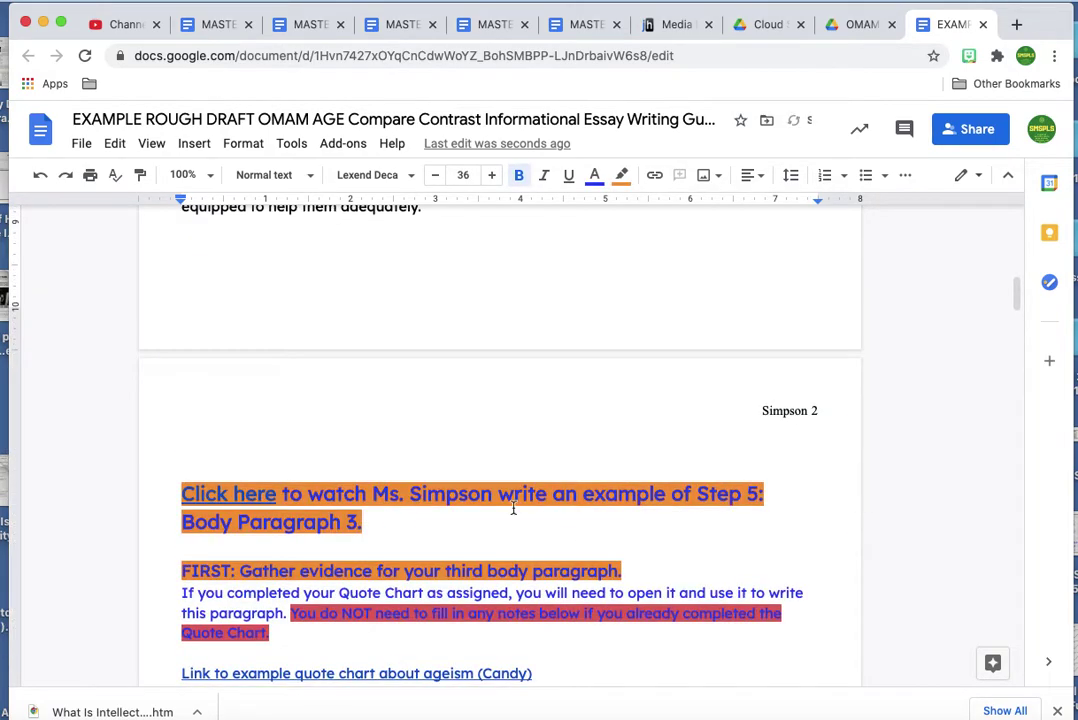
scroll(513, 508, down, 2)
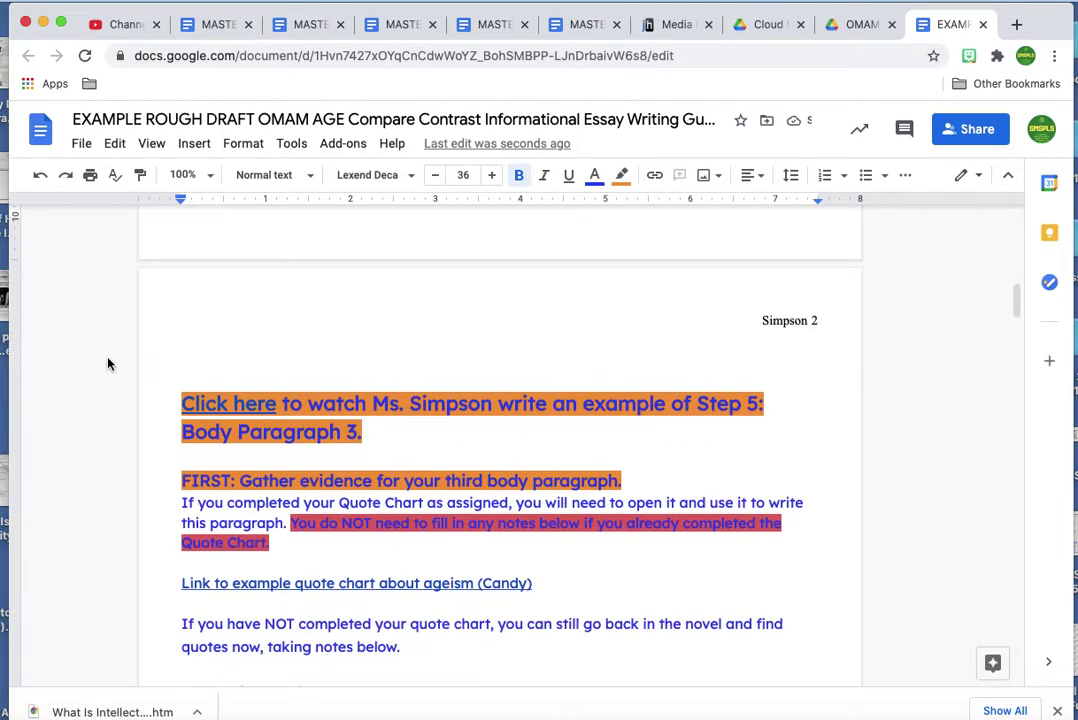
drag(182, 398, 473, 647)
key(BackSpace)
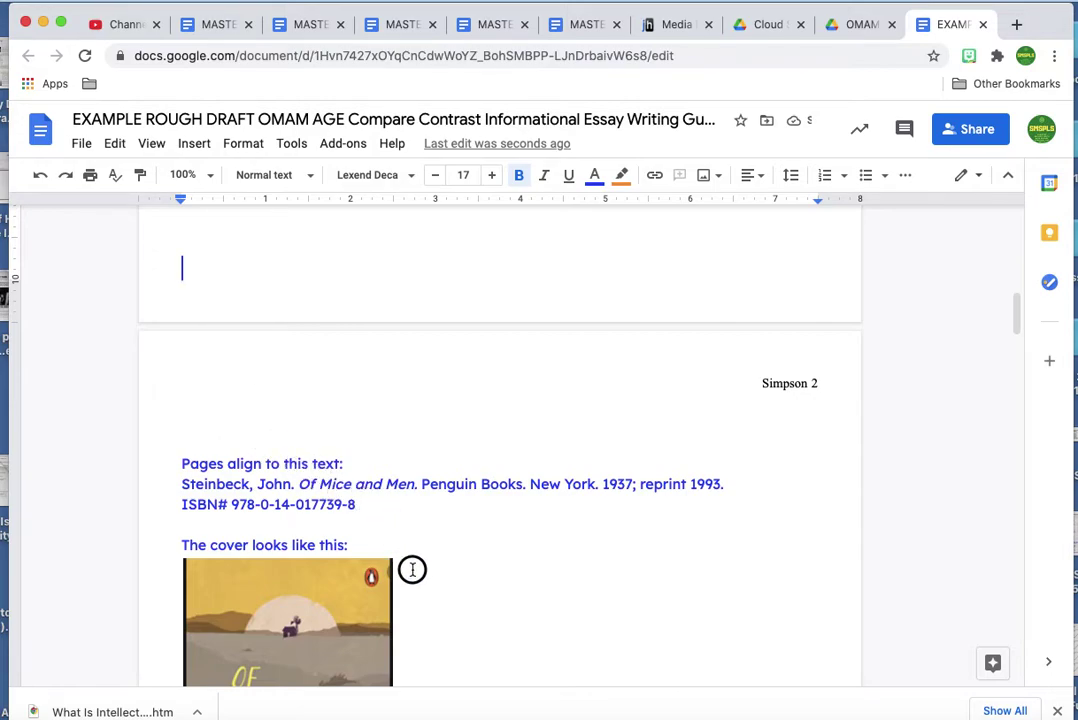
Delete the book details lines, the book cover image and the page-number list.
drag(180, 463, 361, 542)
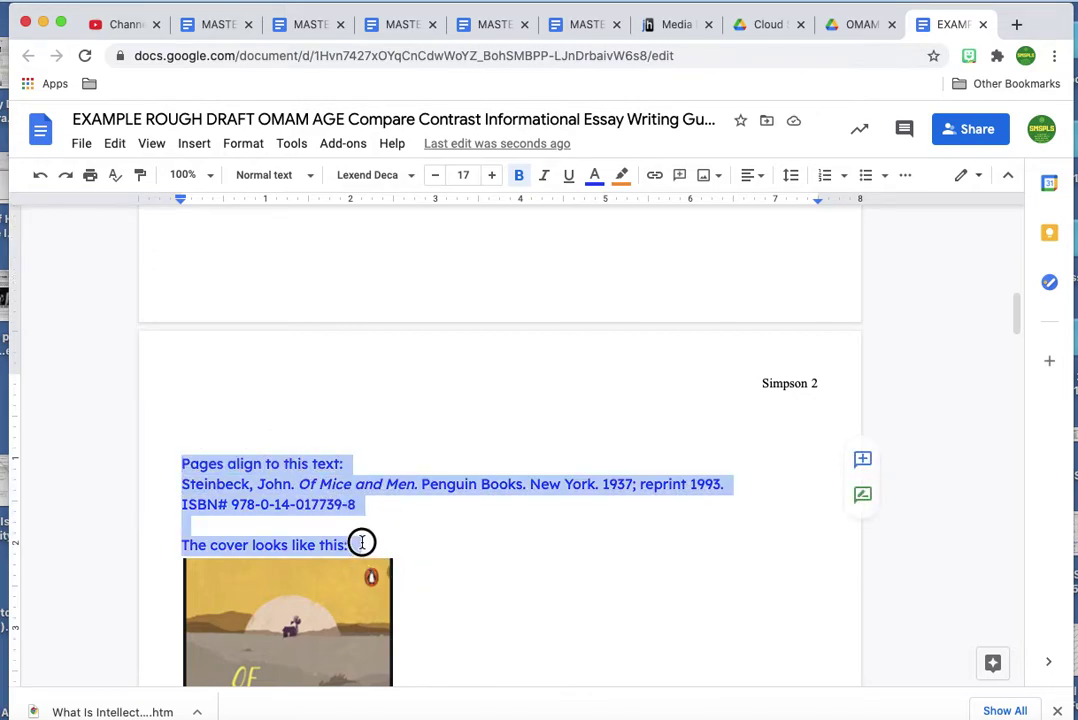
key(BackSpace)
scroll(300, 500, down, 3)
click(257, 483)
key(BackSpace)
scroll(137, 253, down, 1)
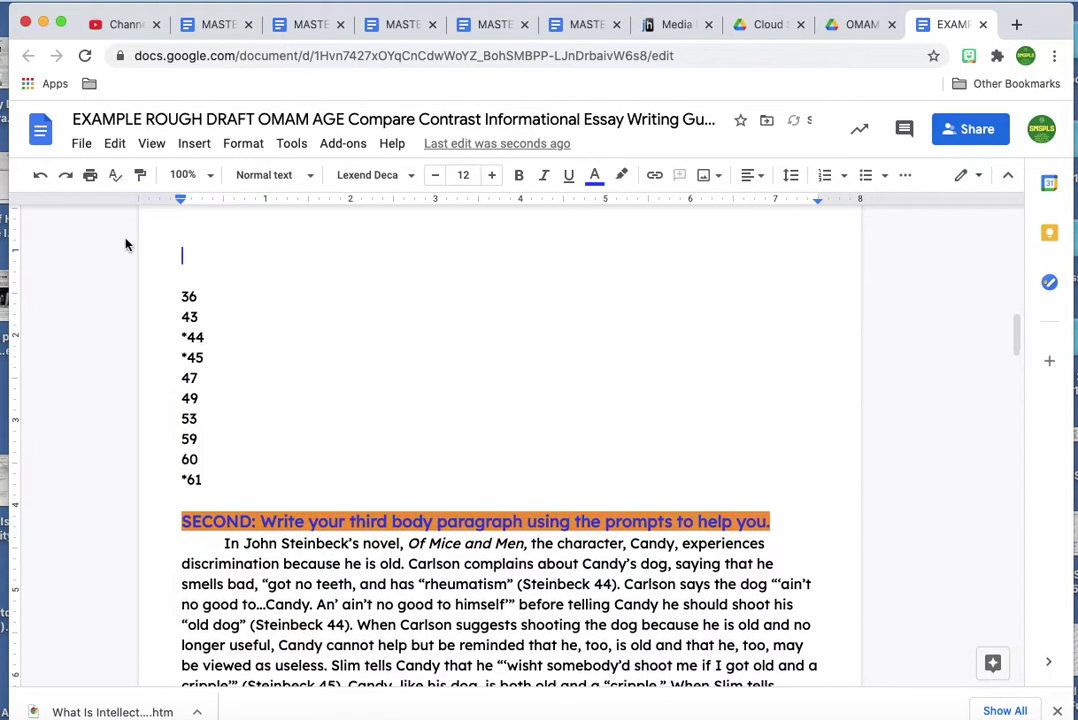
drag(191, 259, 231, 488)
key(BackSpace)
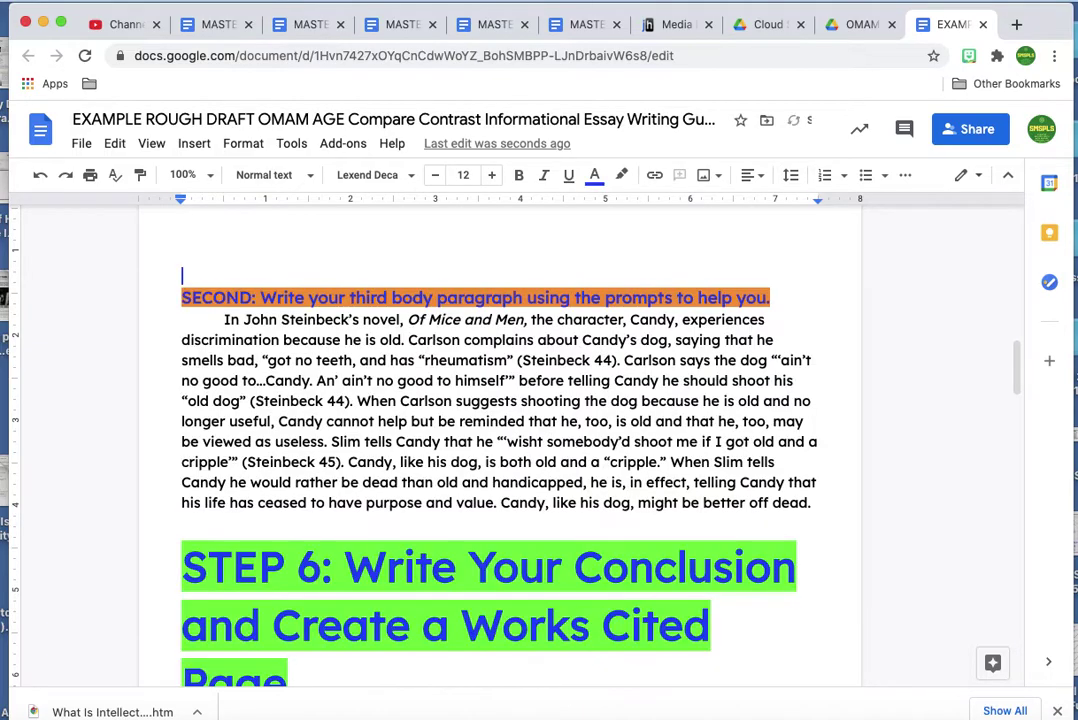
Remove the third-paragraph prompt heading, then join and indent the Candy paragraph.
drag(181, 297, 750, 298)
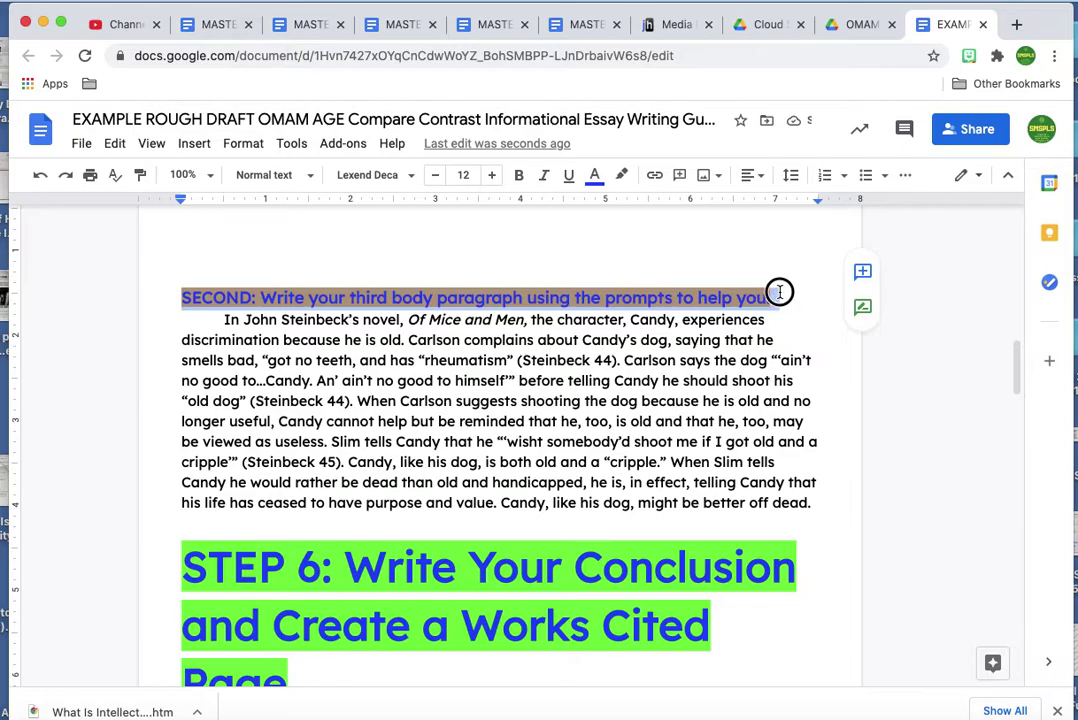
key(BackSpace)
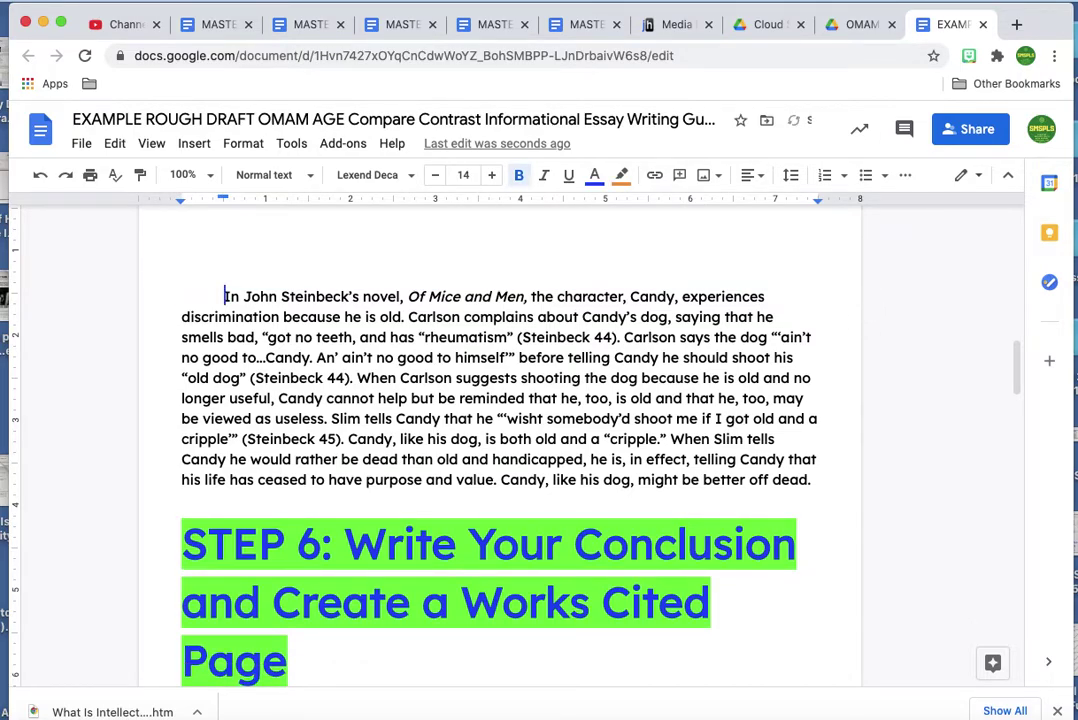
scroll(500, 446, up, 3)
scroll(500, 446, down, 2)
key(BackSpace)
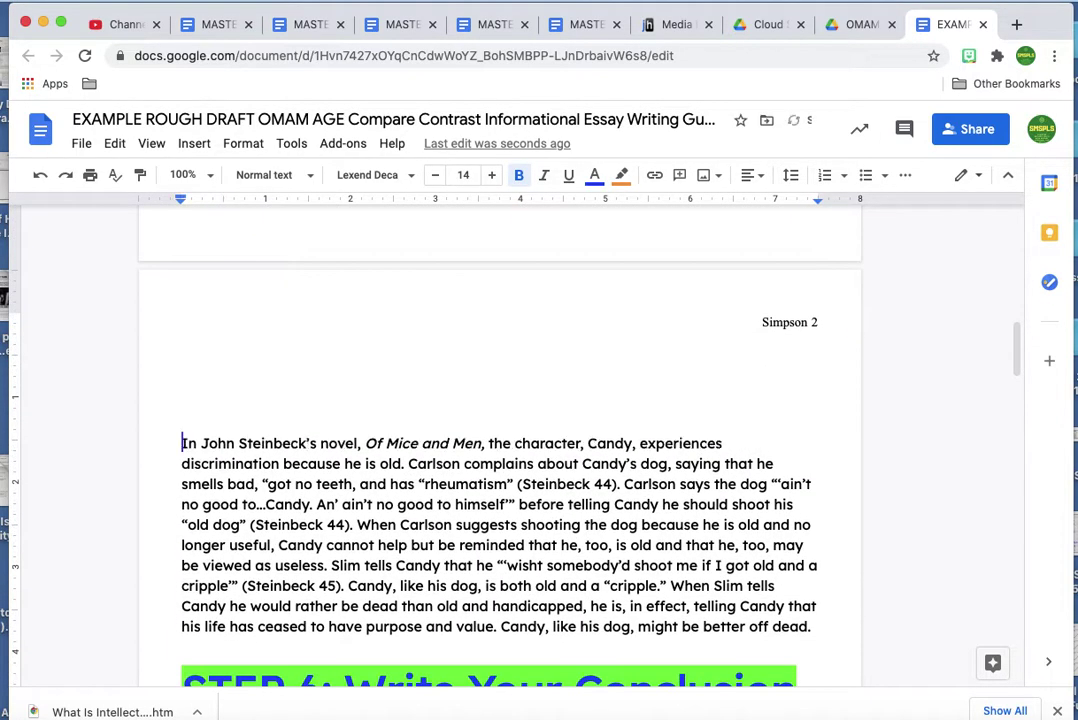
key(BackSpace)
key(BackSpace)
key(BackSpace)
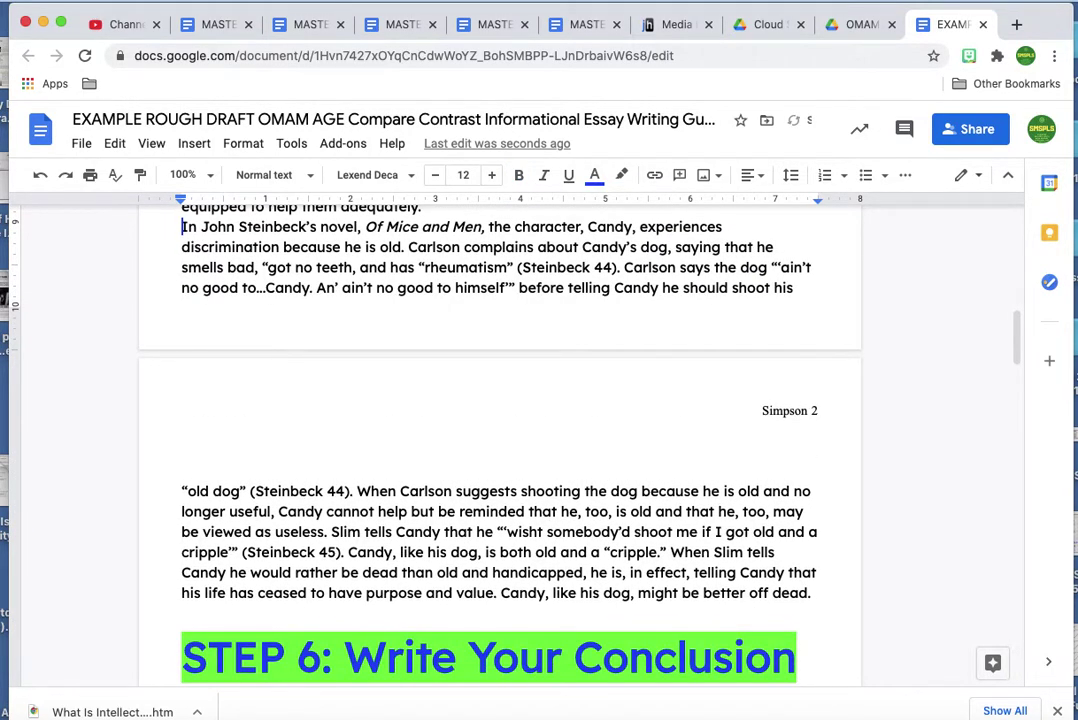
key(Tab)
Delete the STEP 6 heading, its instructions and the concluding paragraph heading.
scroll(308, 387, up, 3)
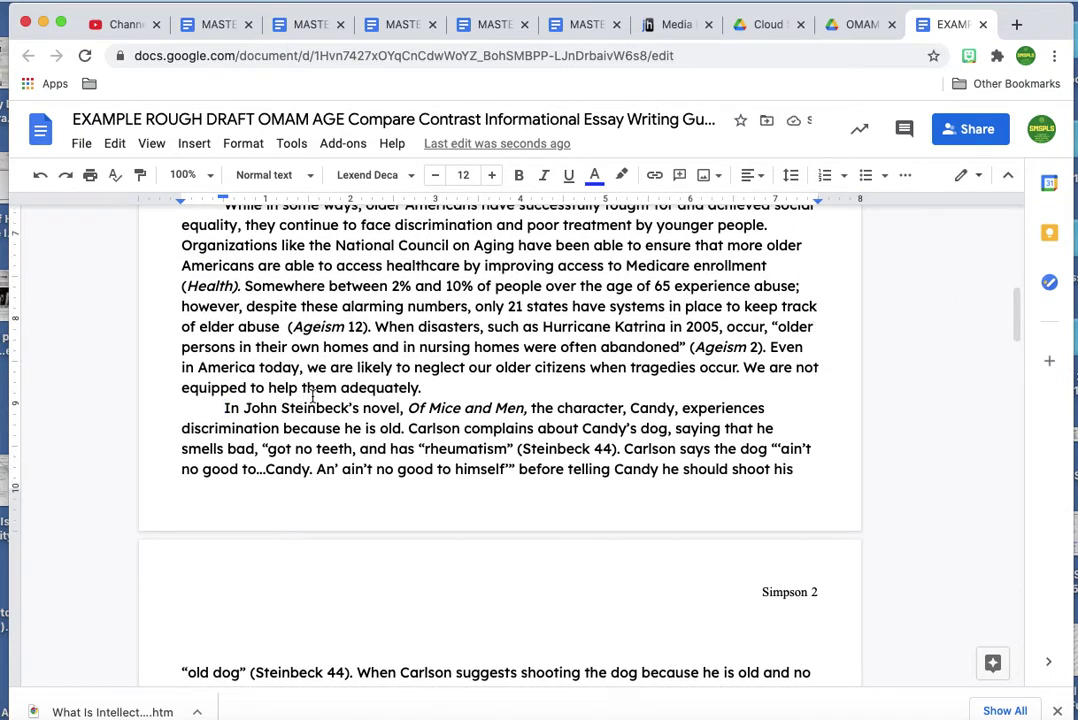
scroll(312, 396, down, 8)
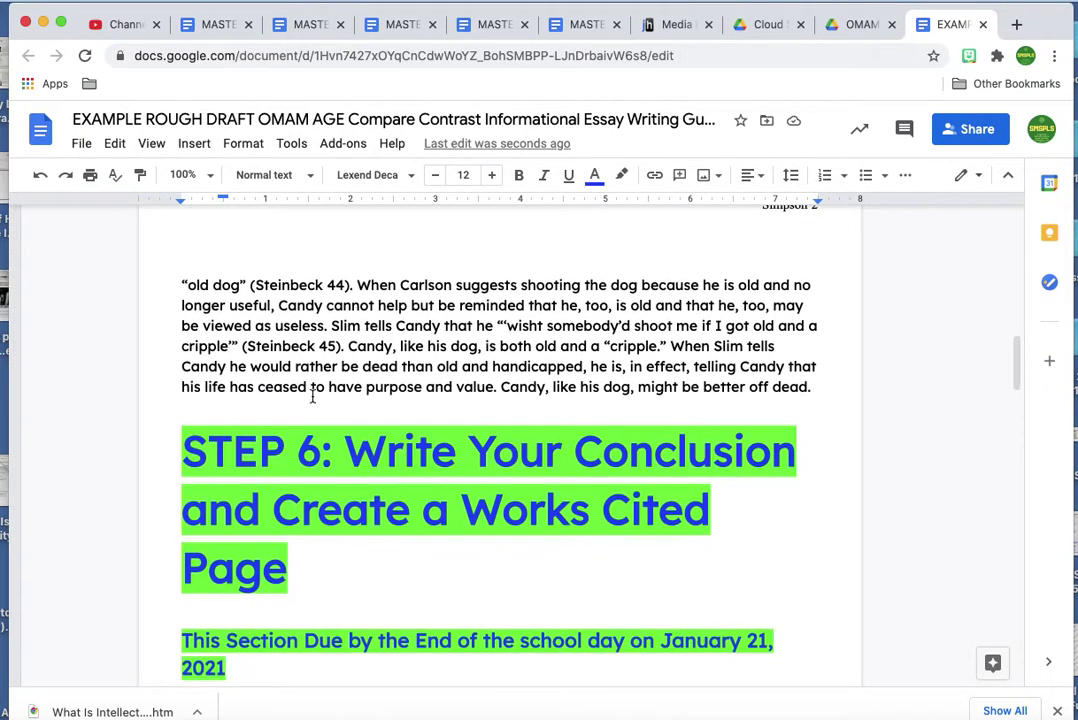
scroll(185, 430, down, 1)
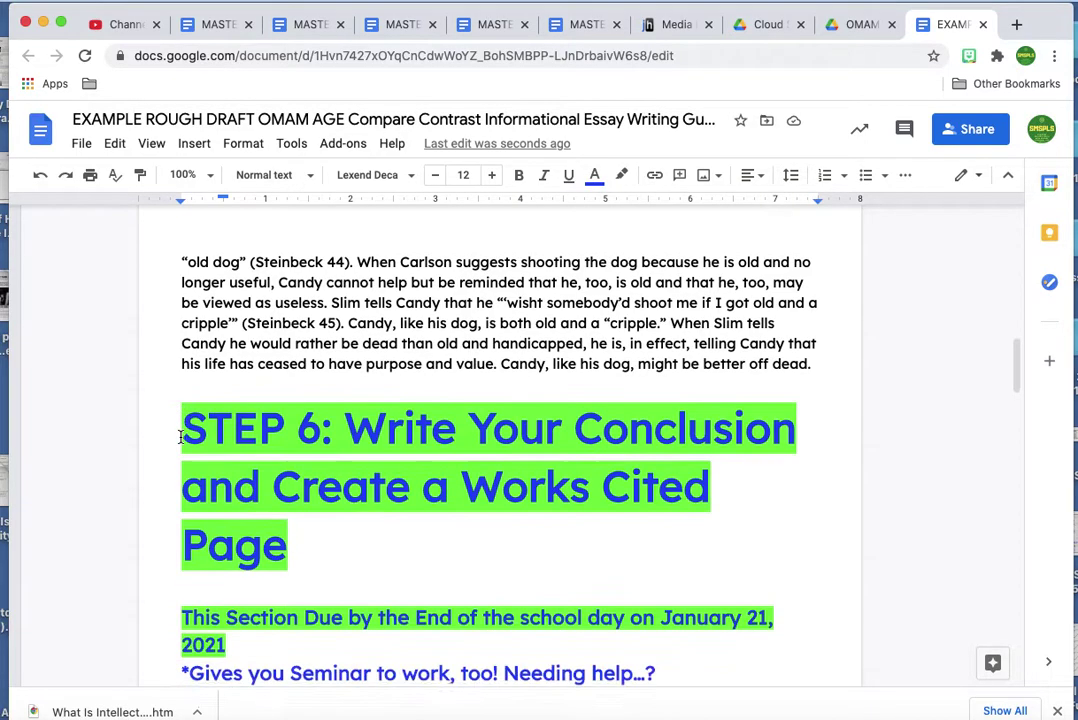
click(182, 395)
drag(182, 395, 523, 555)
mouse_move(512, 668)
mouse_down()
mouse_move(484, 609)
mouse_move(498, 651)
mouse_up()
key(BackSpace)
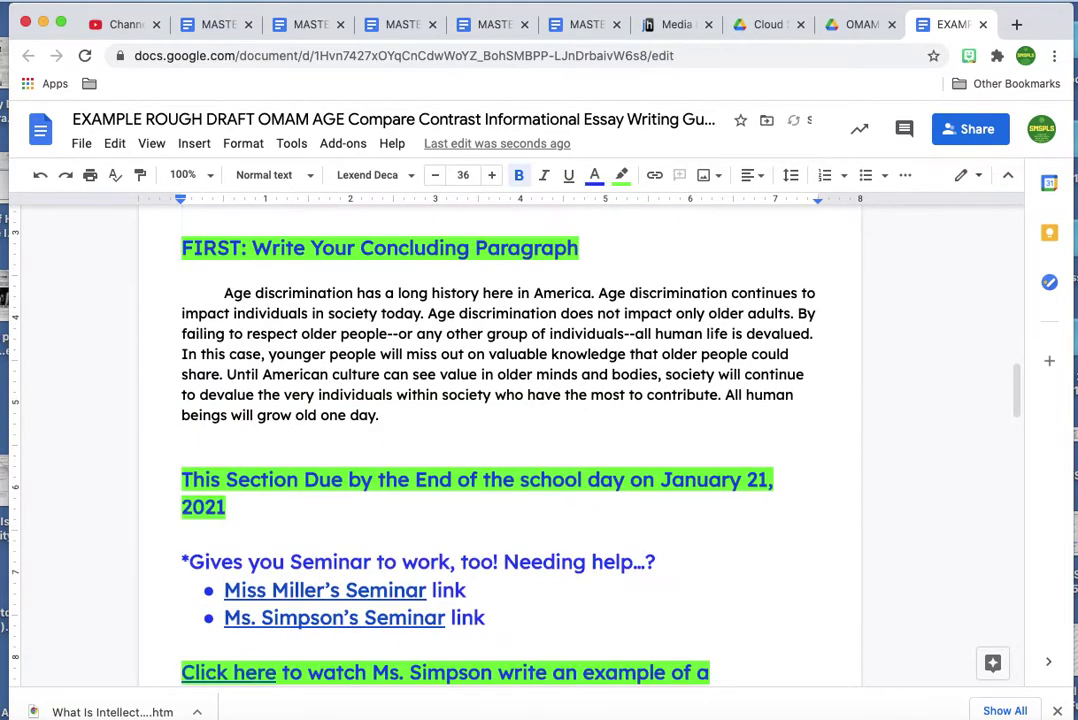
drag(184, 245, 585, 250)
key(BackSpace)
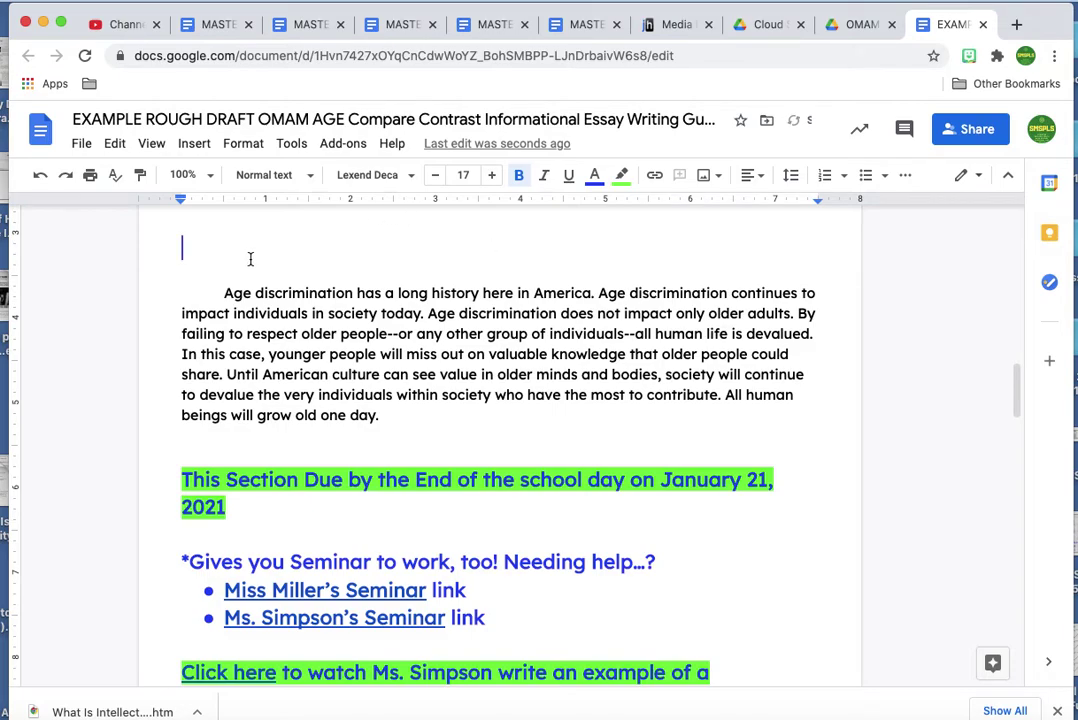
Join the conclusion up under the Candy paragraph and indent its first line.
scroll(263, 253, up, 3)
click(222, 432)
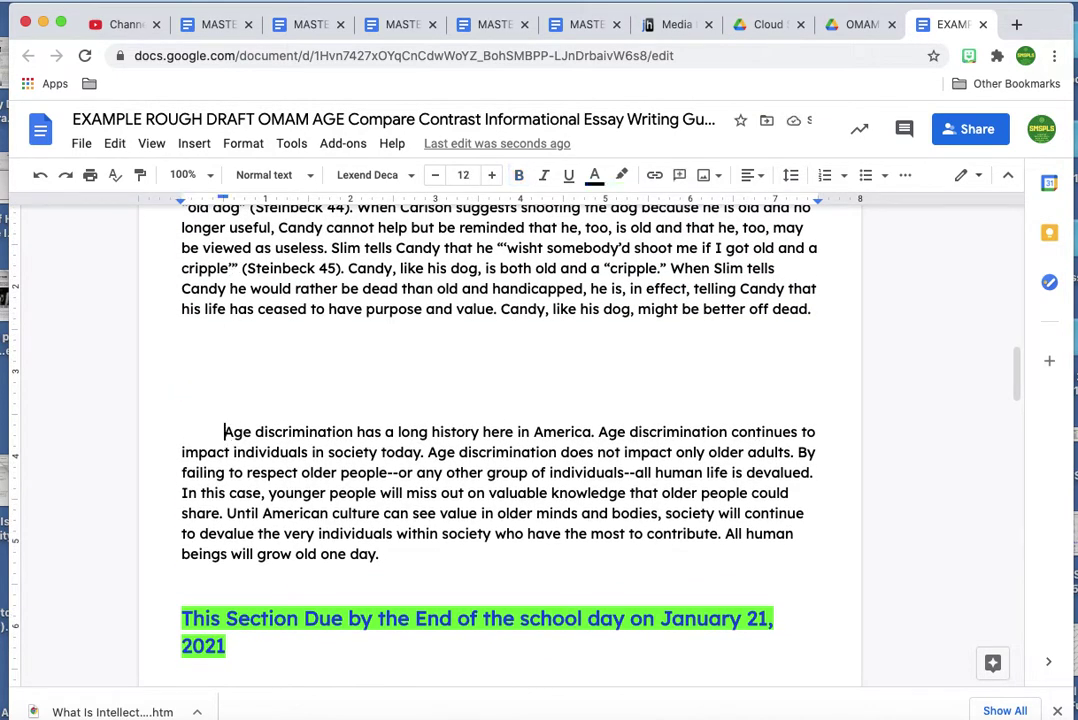
key(BackSpace)
key(BackSpace)
key(BackSpace)
key(BackSpace)
key(BackSpace)
key(BackSpace)
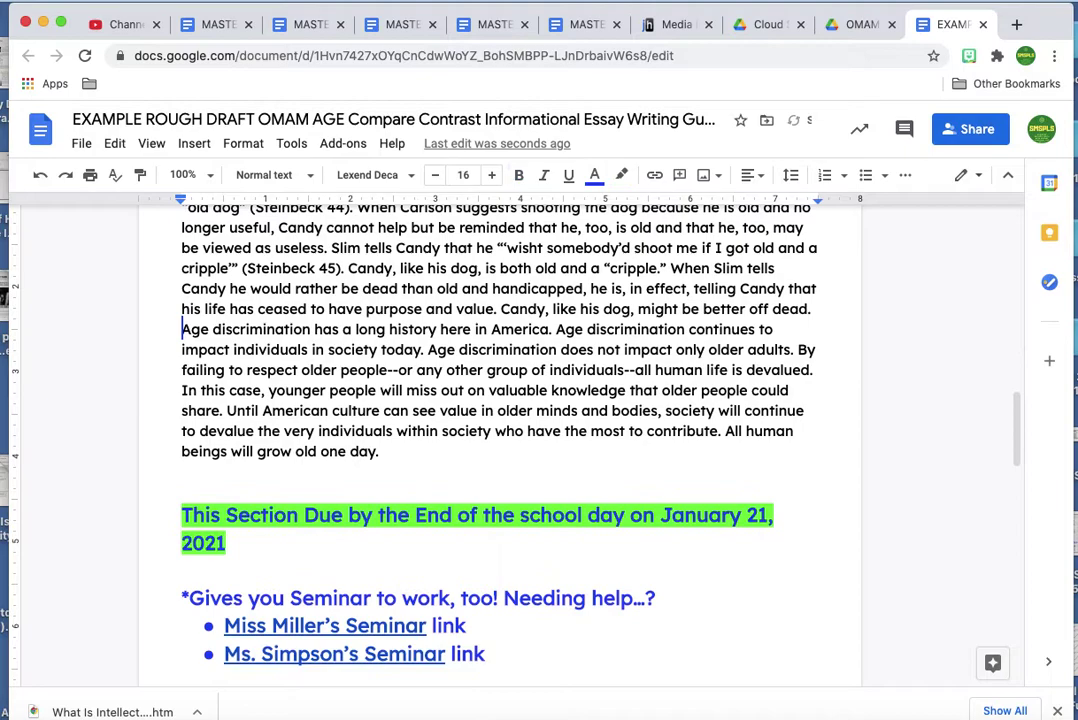
key(Tab)
Delete the Works Cited instructions and the Purdue OWL resource line.
scroll(203, 585, down, 5)
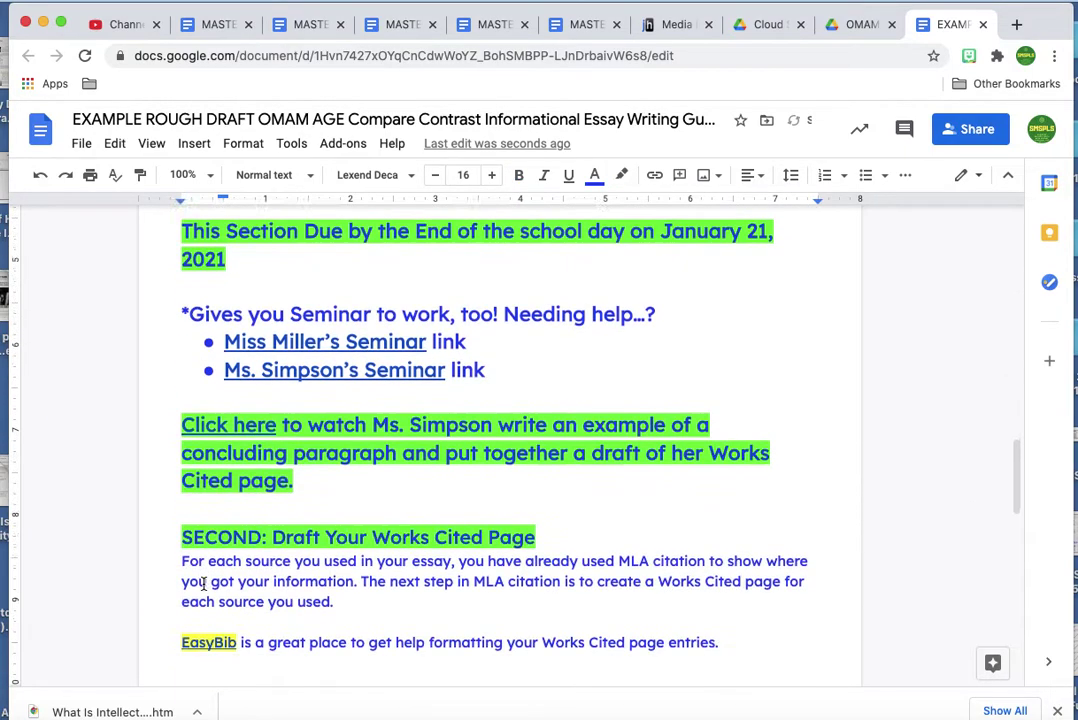
scroll(203, 585, up, 2)
scroll(202, 582, down, 1)
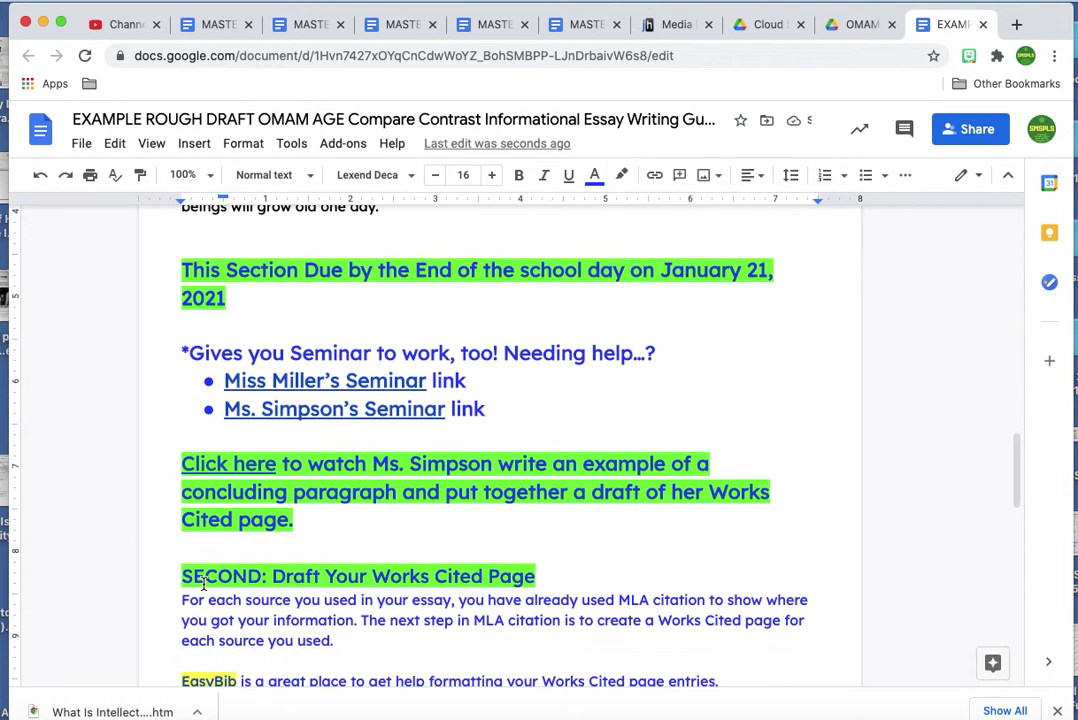
drag(185, 269, 722, 601)
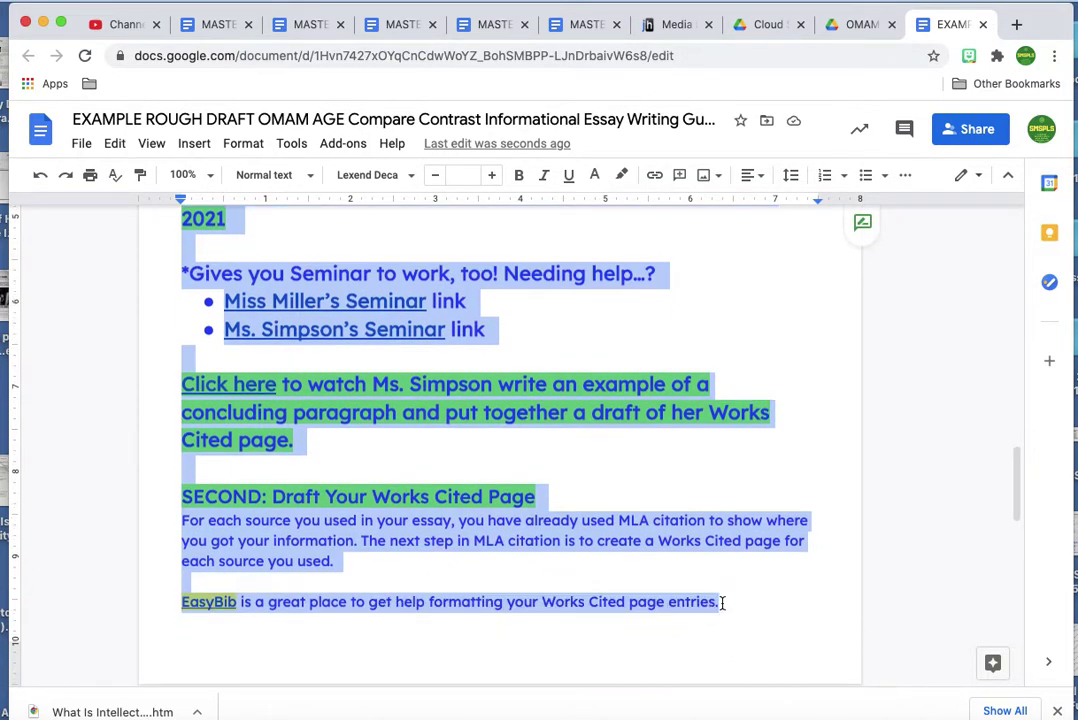
key(BackSpace)
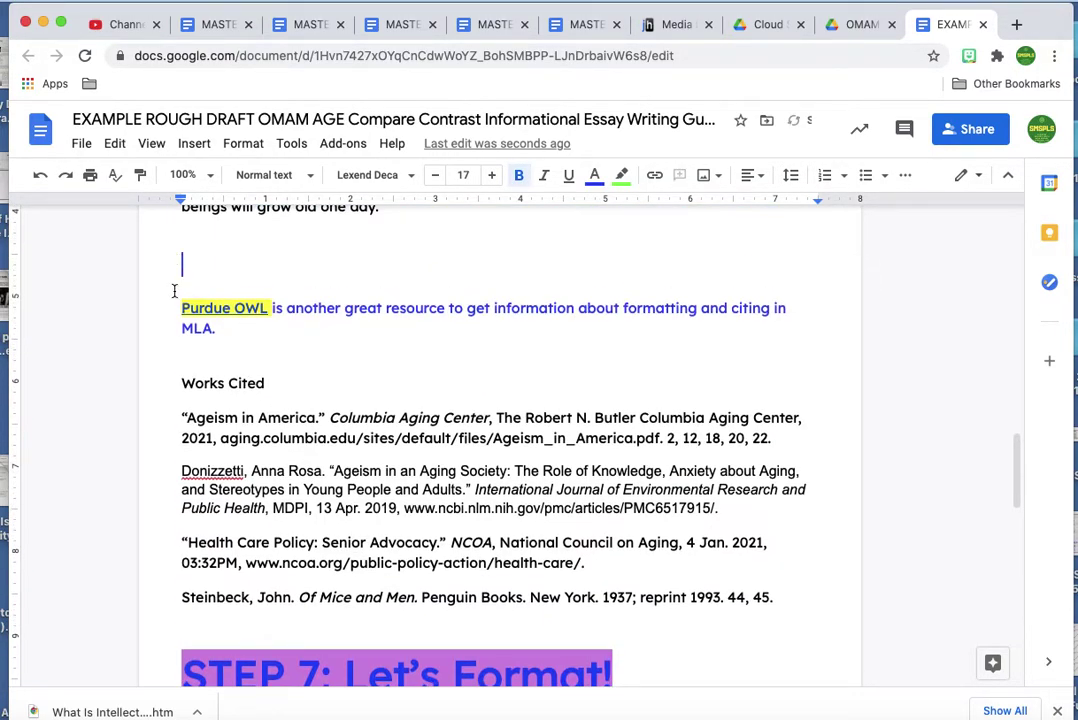
drag(209, 306, 255, 351)
key(BackSpace)
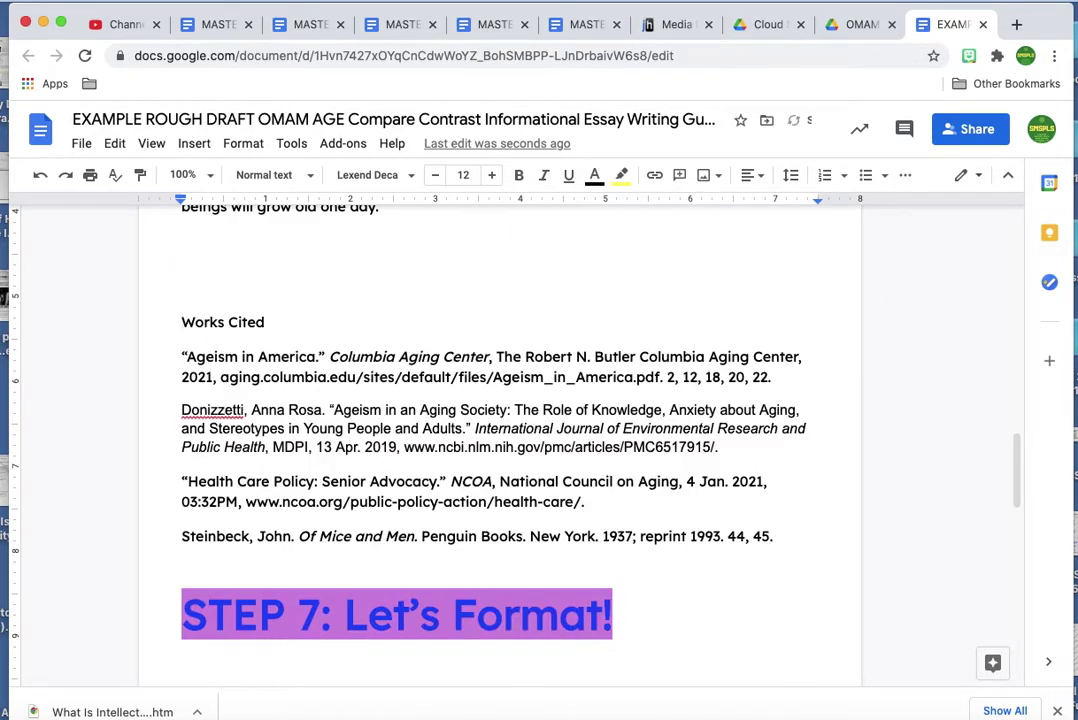
Delete the STEP 7 heading and the trailing due-date, seminar and congratulations block.
scroll(389, 583, down, 2)
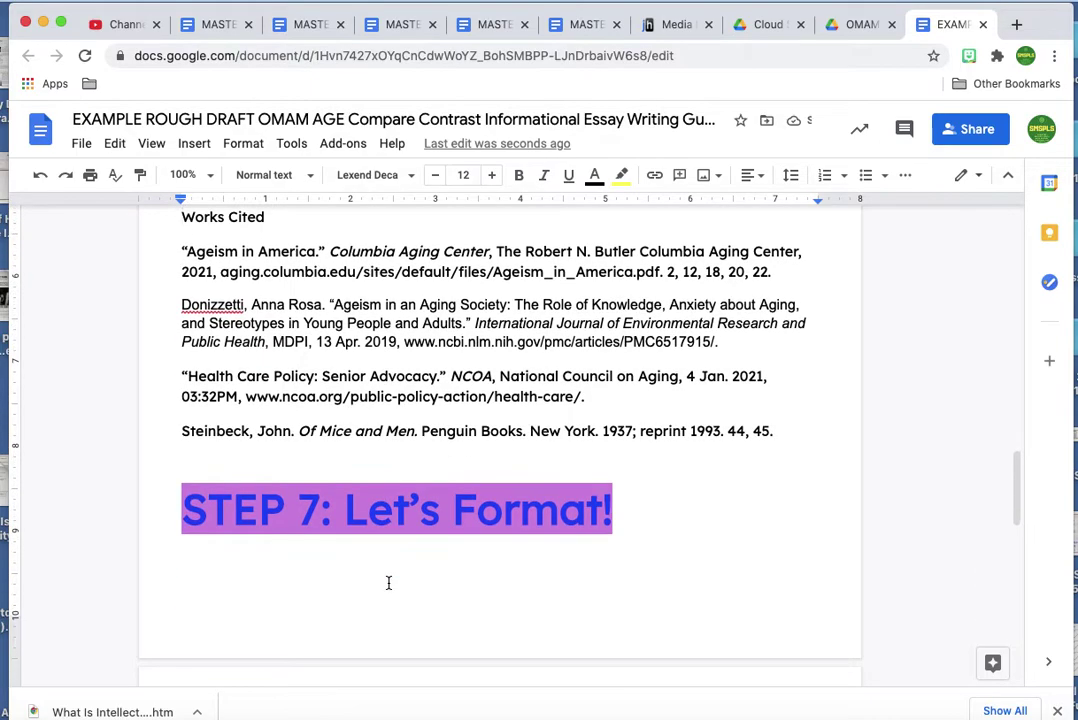
drag(199, 460, 611, 515)
key(BackSpace)
scroll(491, 344, down, 5)
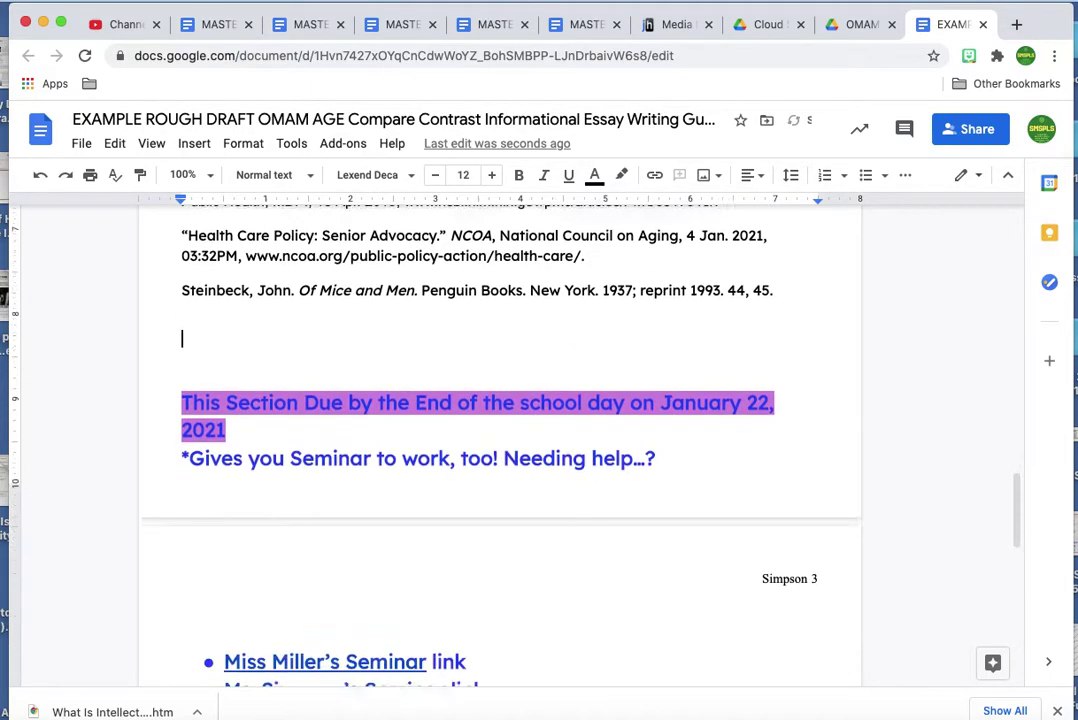
drag(302, 205, 741, 675)
key(BackSpace)
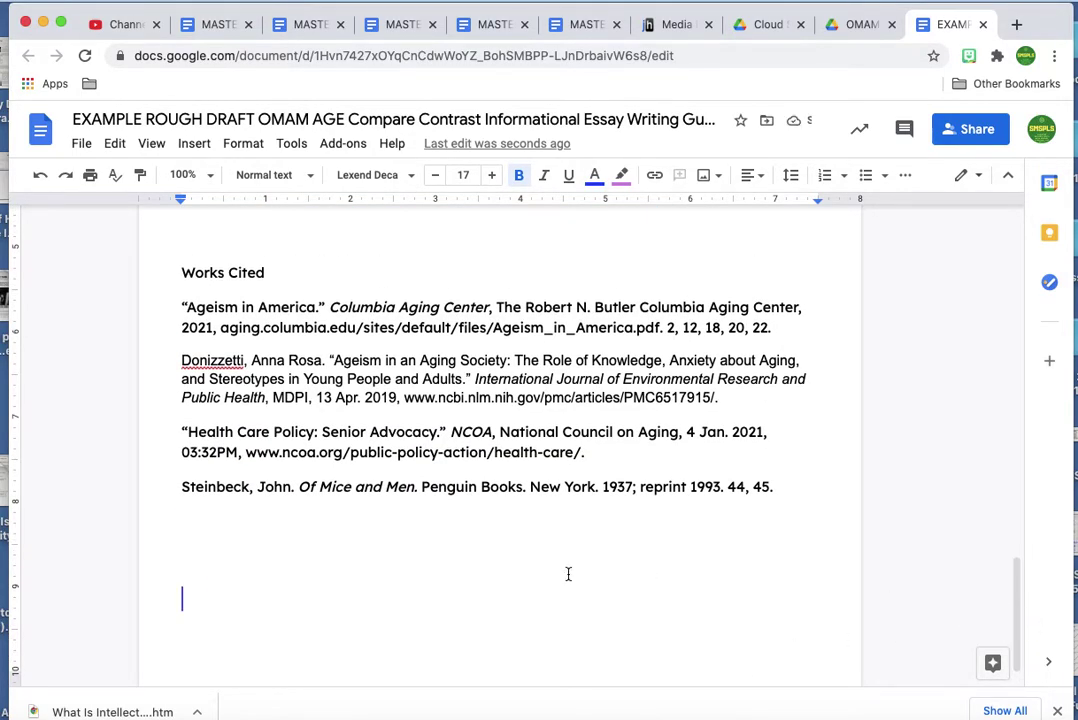
scroll(568, 574, up, 1)
scroll(568, 574, up, 2)
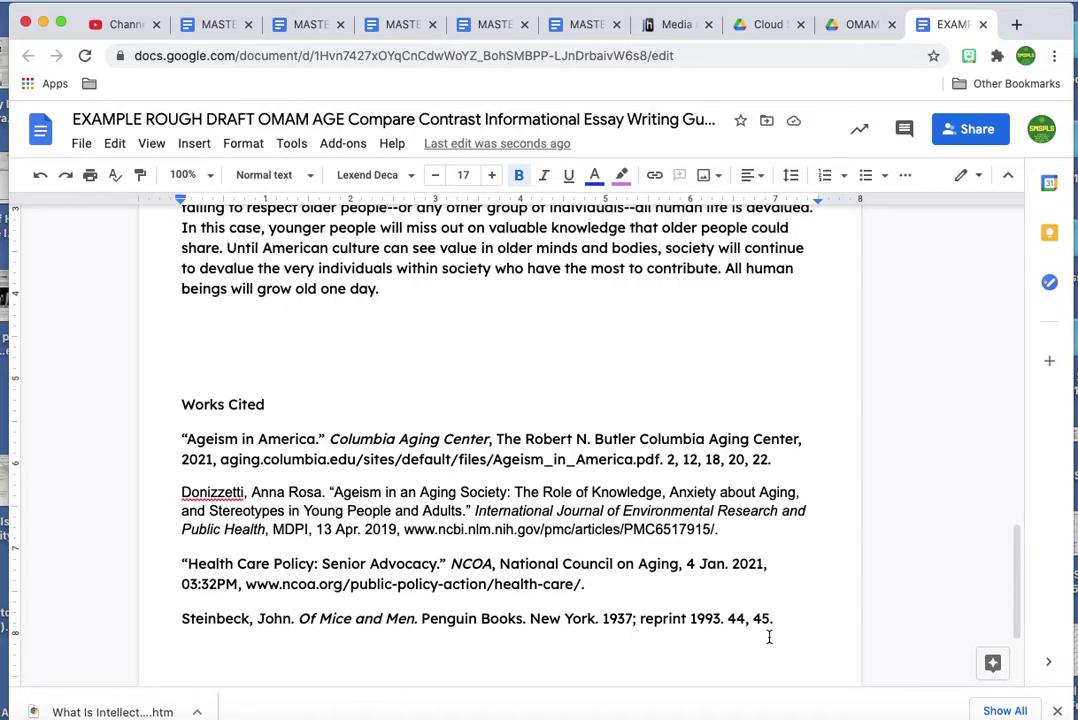
key(super+Up)
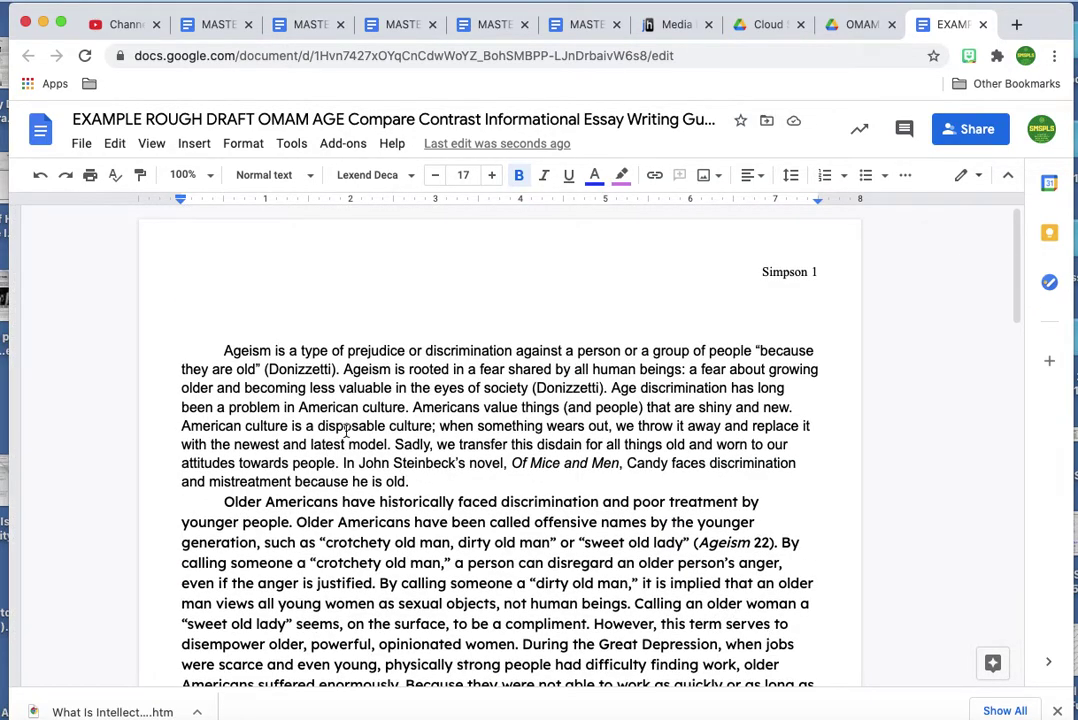
Select the whole document and set it to Times New Roman at size 11.
click(170, 350)
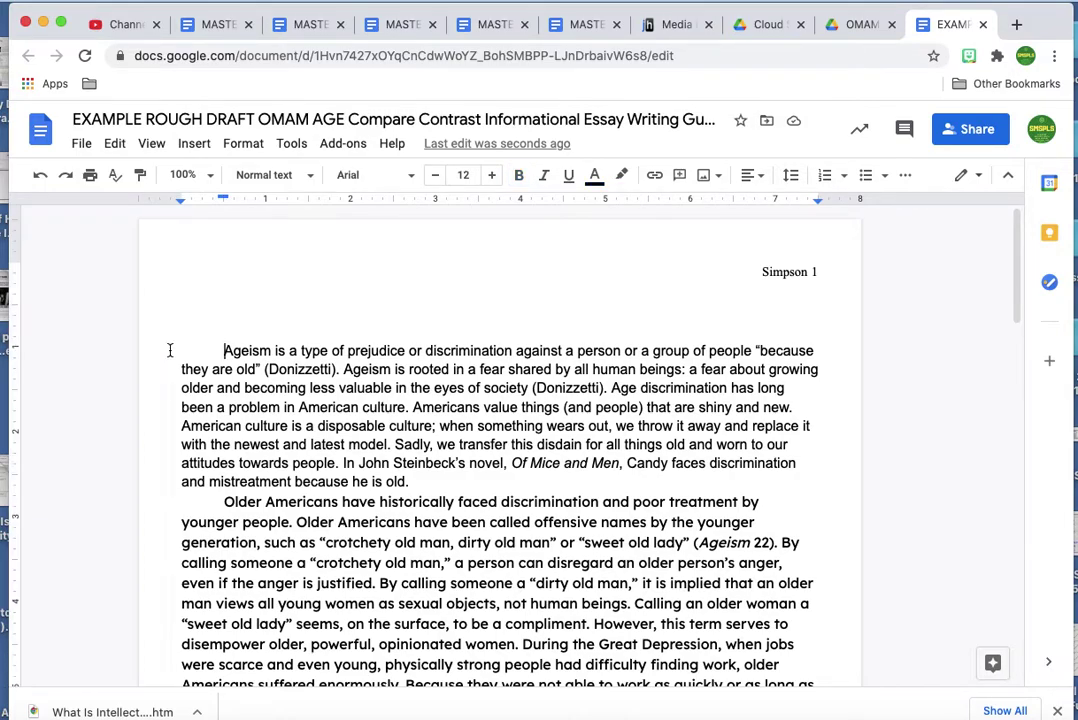
text(a)
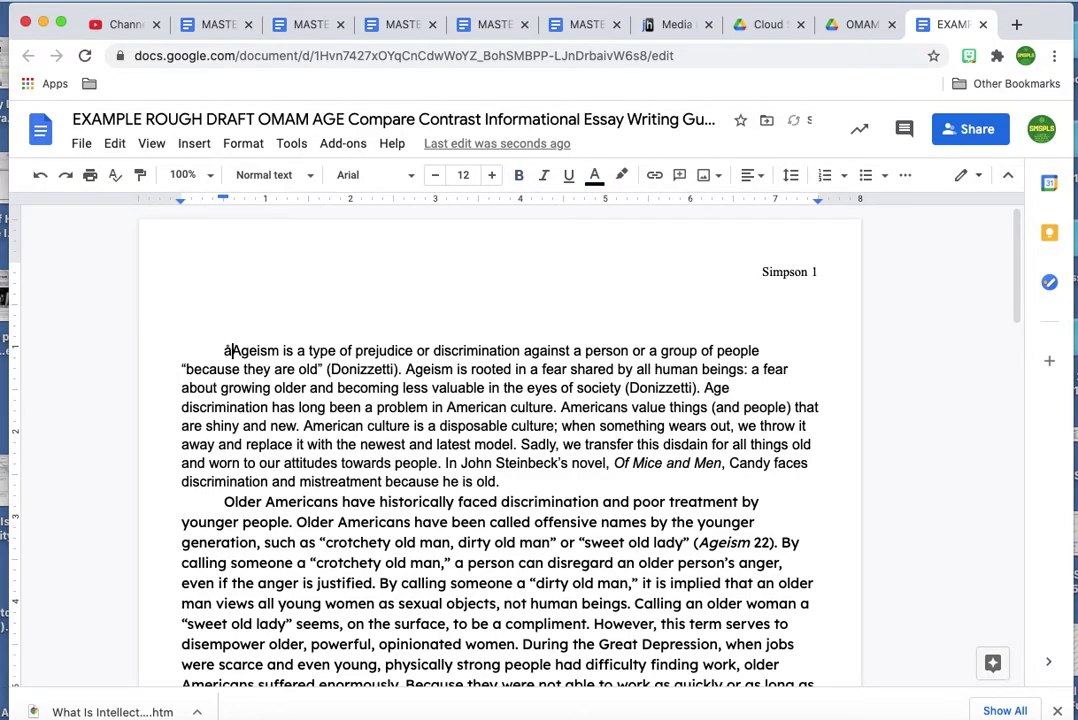
key(BackSpace)
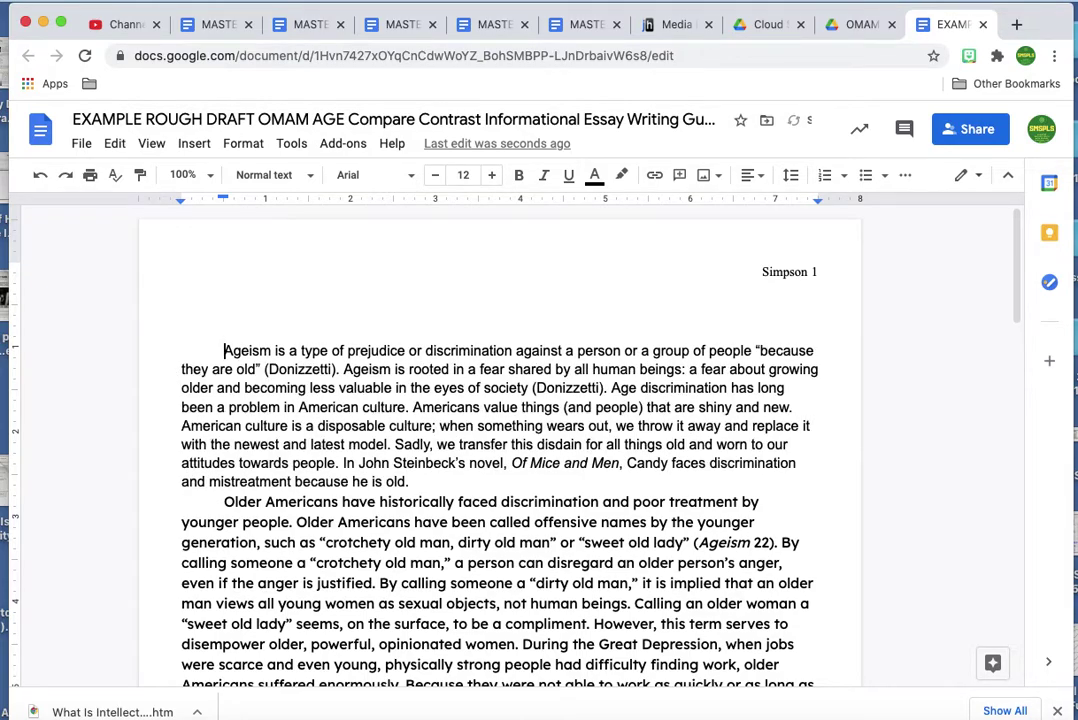
key(super+a)
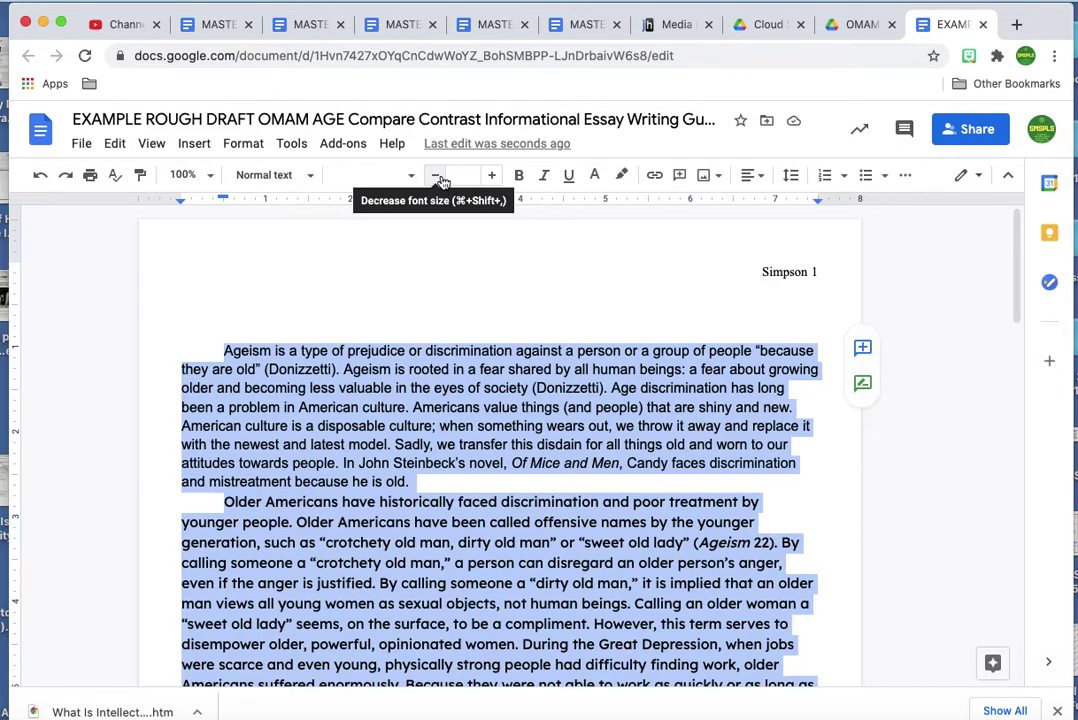
click(463, 175)
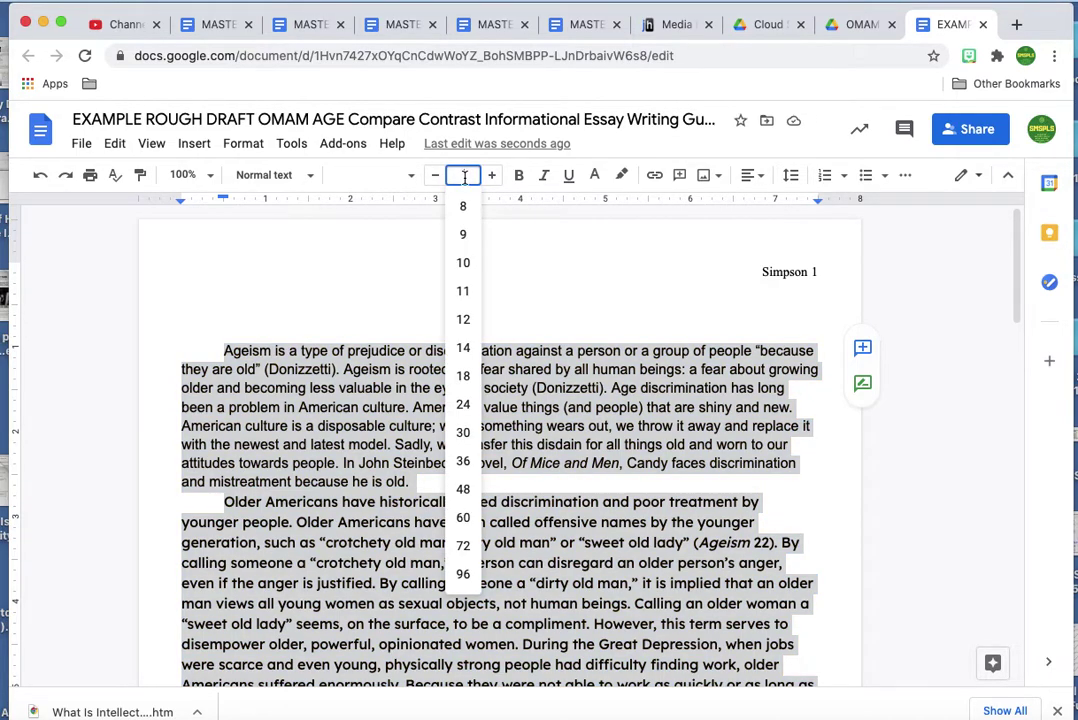
click(463, 290)
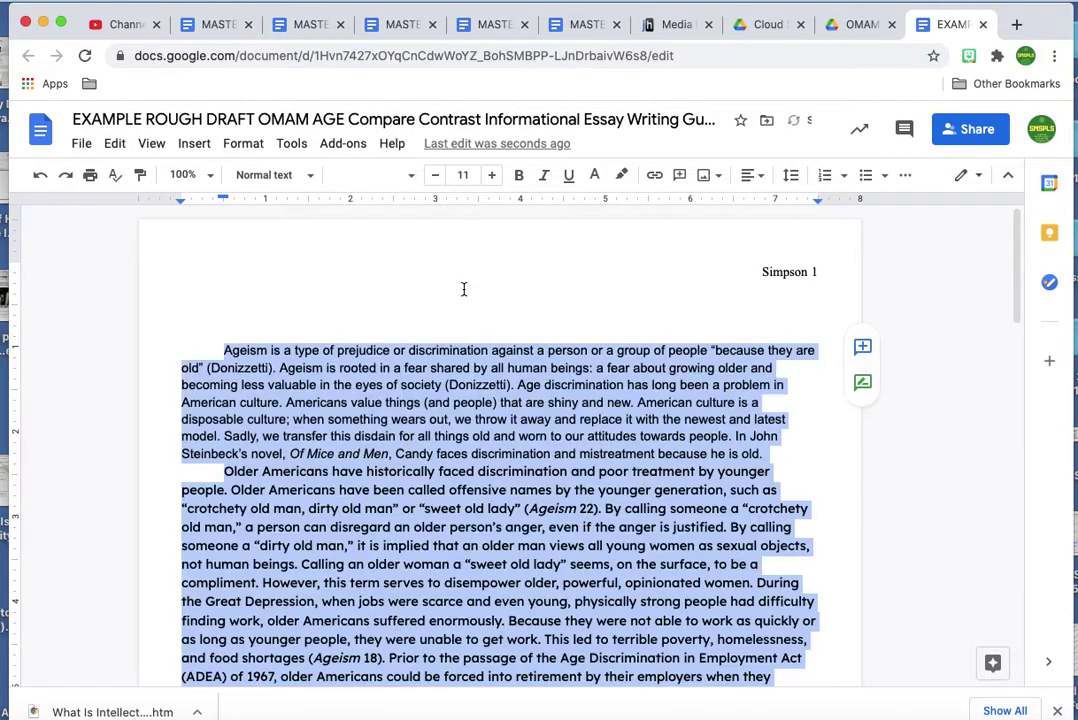
click(410, 177)
click(407, 279)
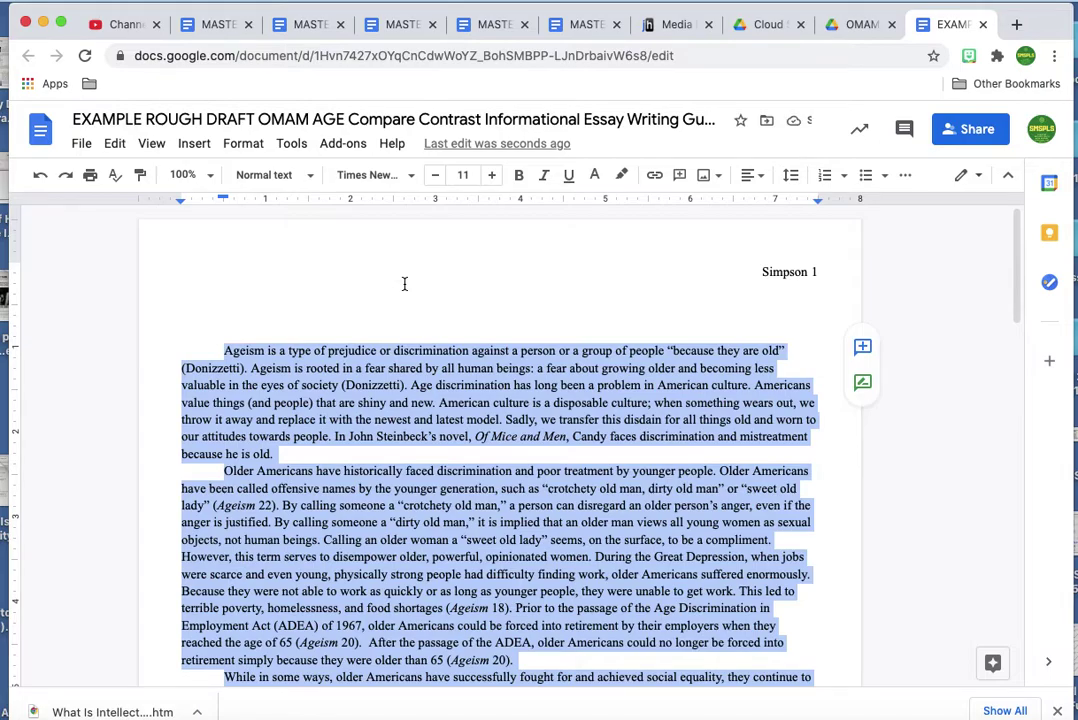
scroll(404, 284, down, 10)
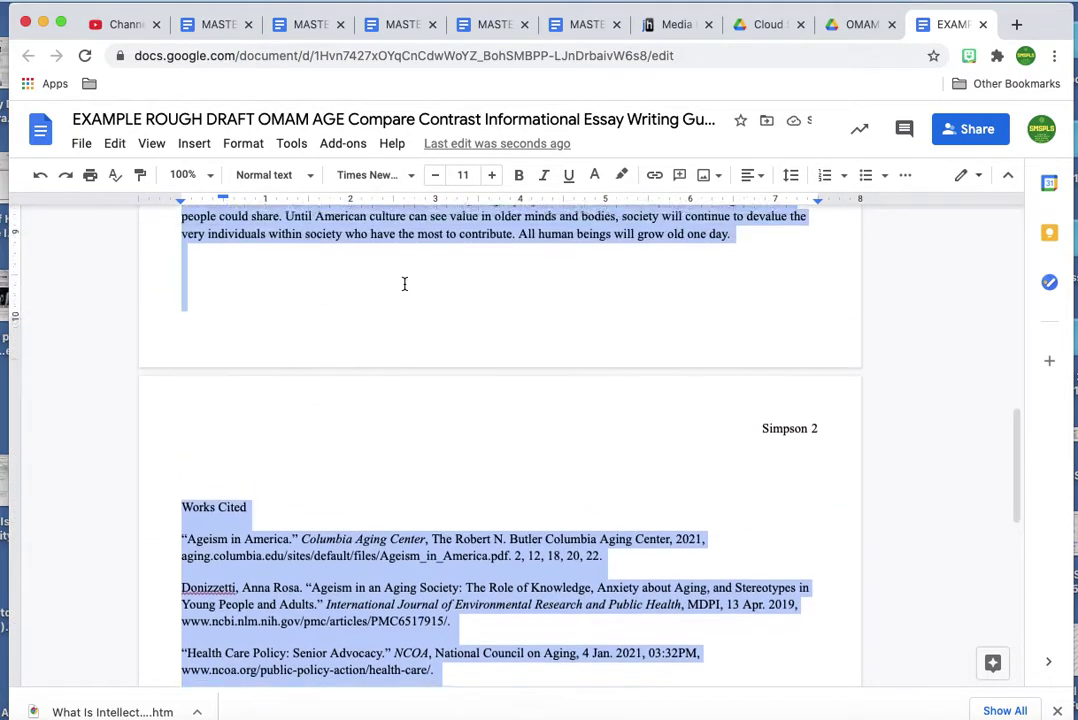
scroll(404, 284, up, 8)
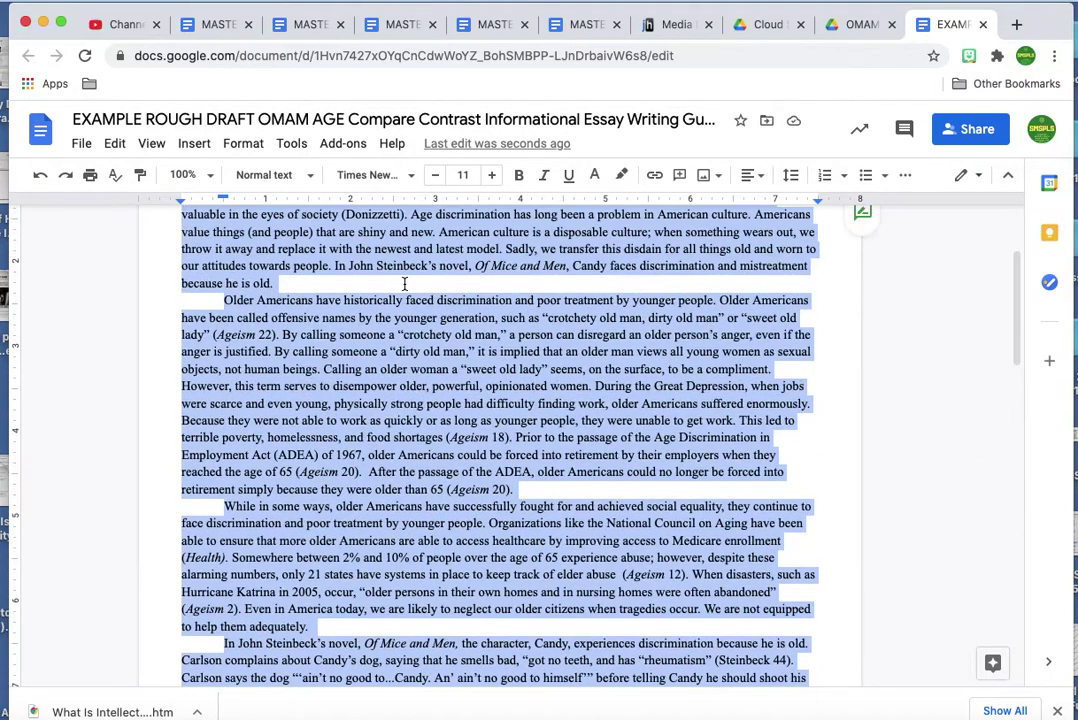
scroll(404, 284, up, 3)
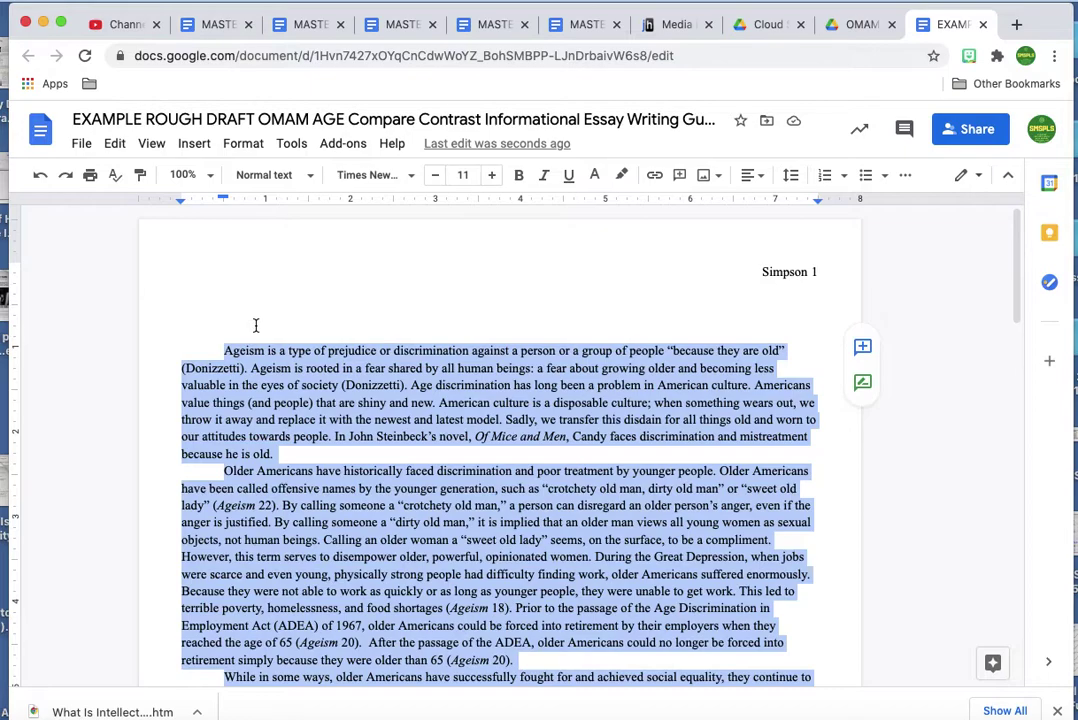
click(258, 400)
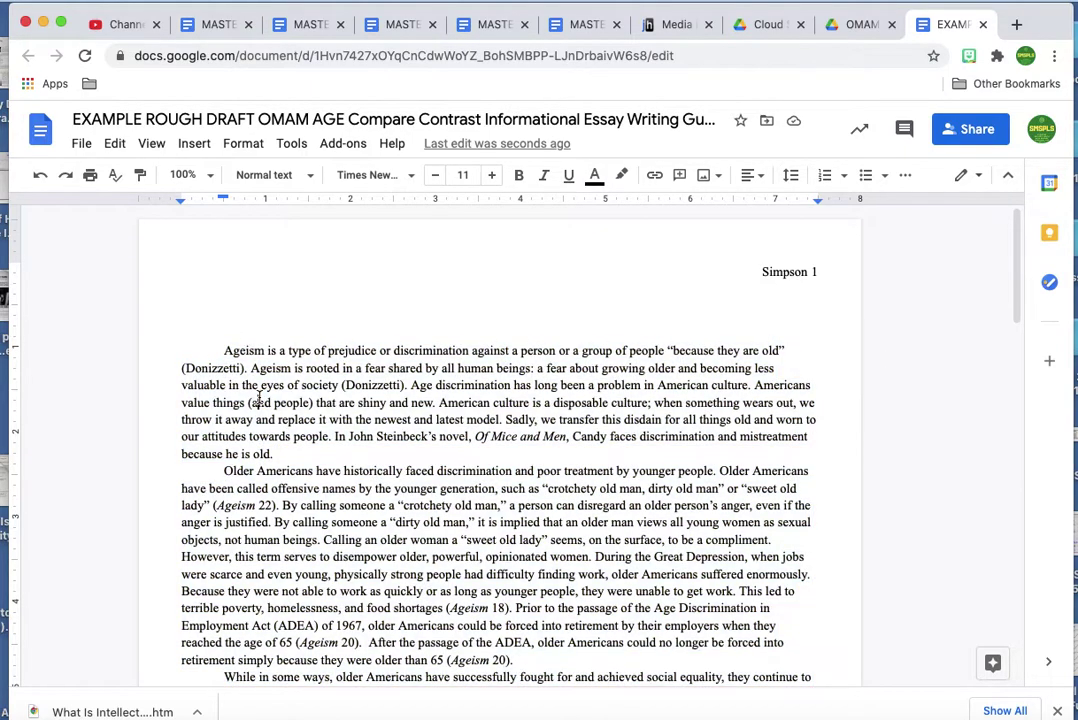
Set the top, bottom, left and right margins to 1 inch in Page setup.
click(83, 146)
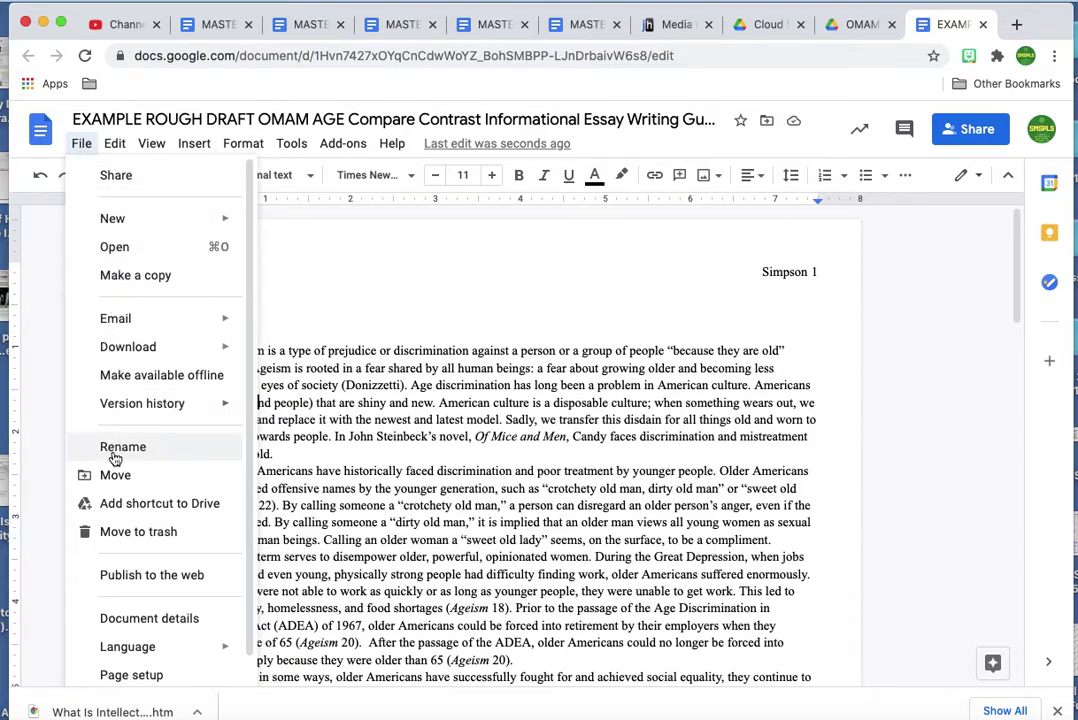
click(142, 675)
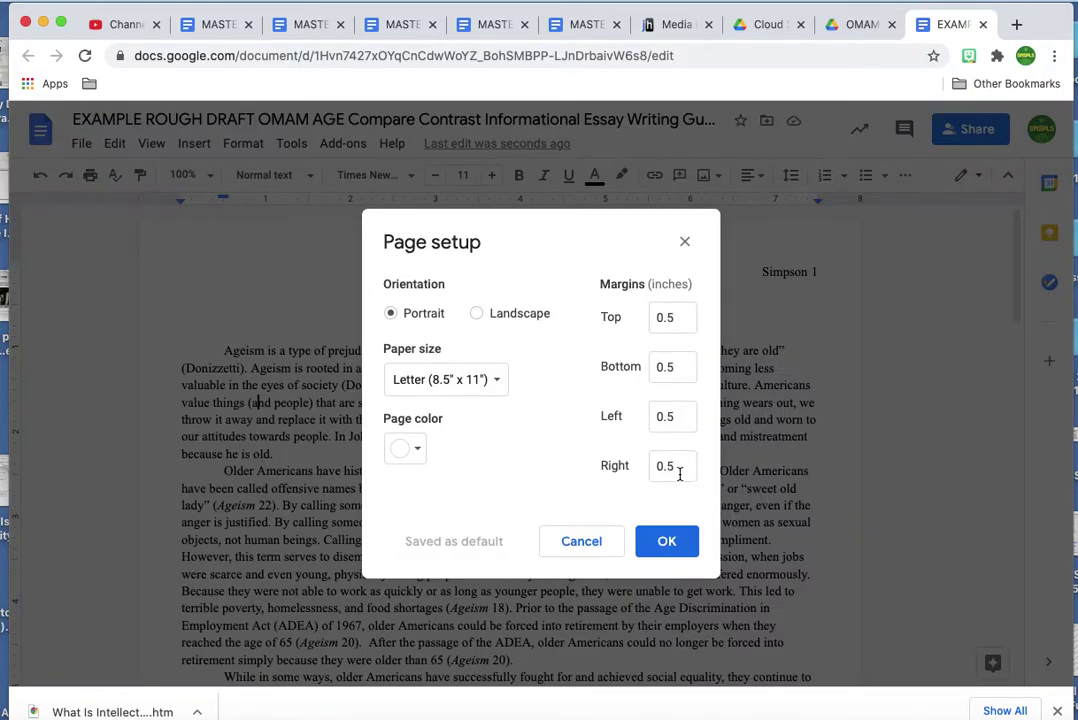
click(679, 314)
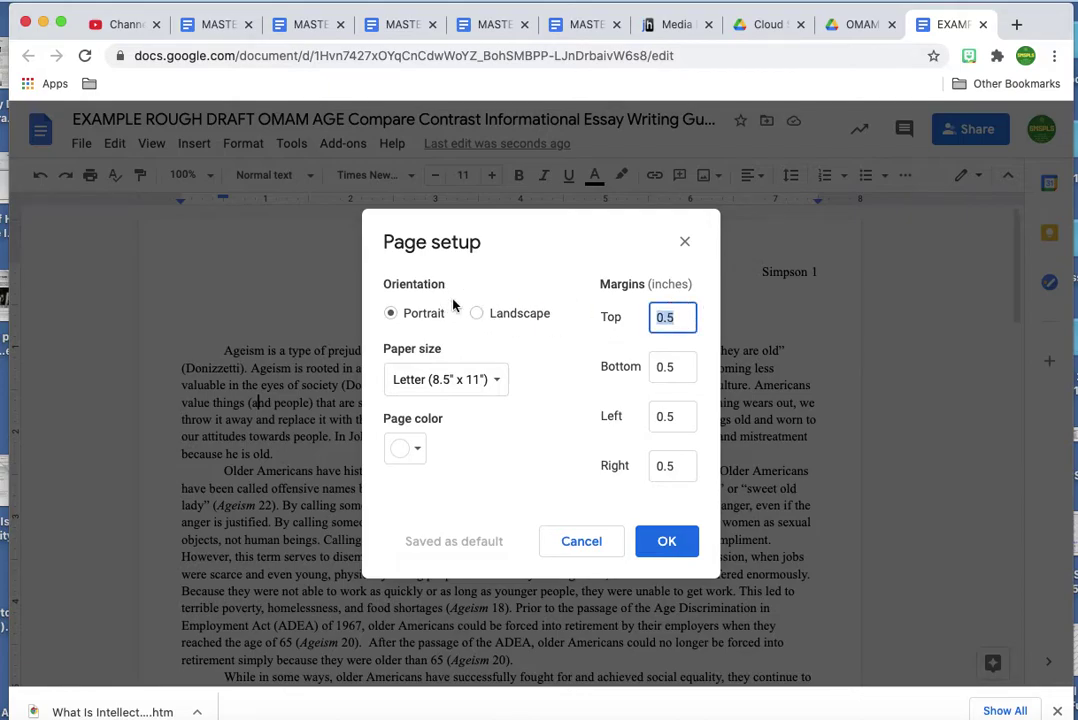
text(1)
click(676, 374)
text(1)
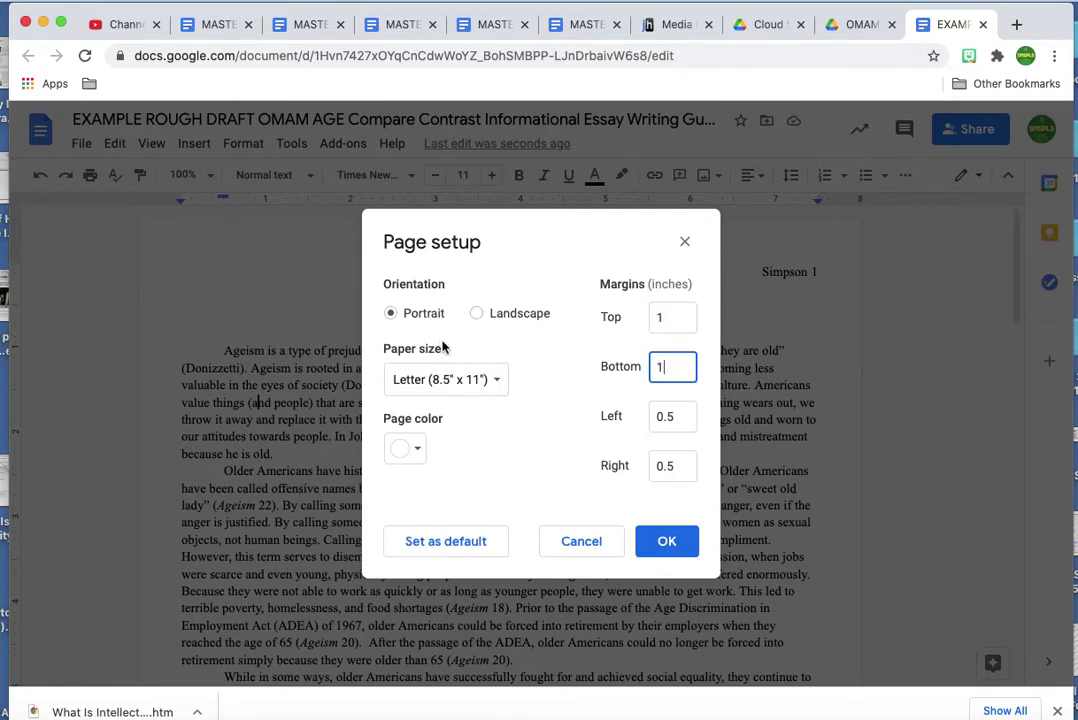
click(690, 416)
text(1)
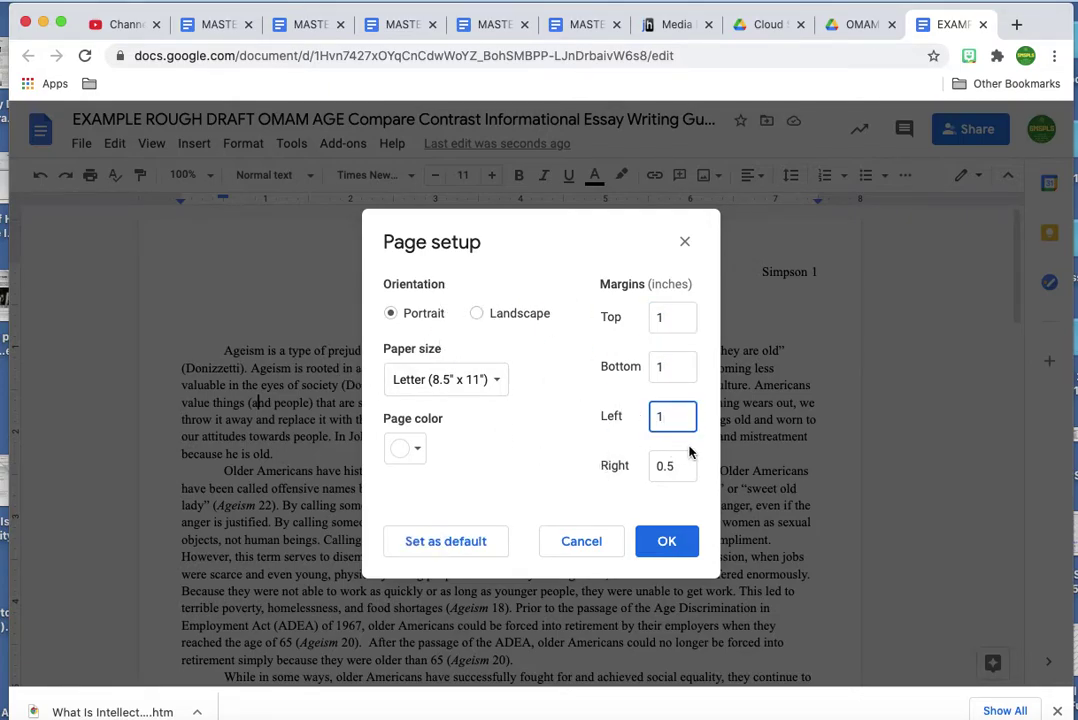
click(684, 460)
double_click(686, 465)
text(1)
click(664, 543)
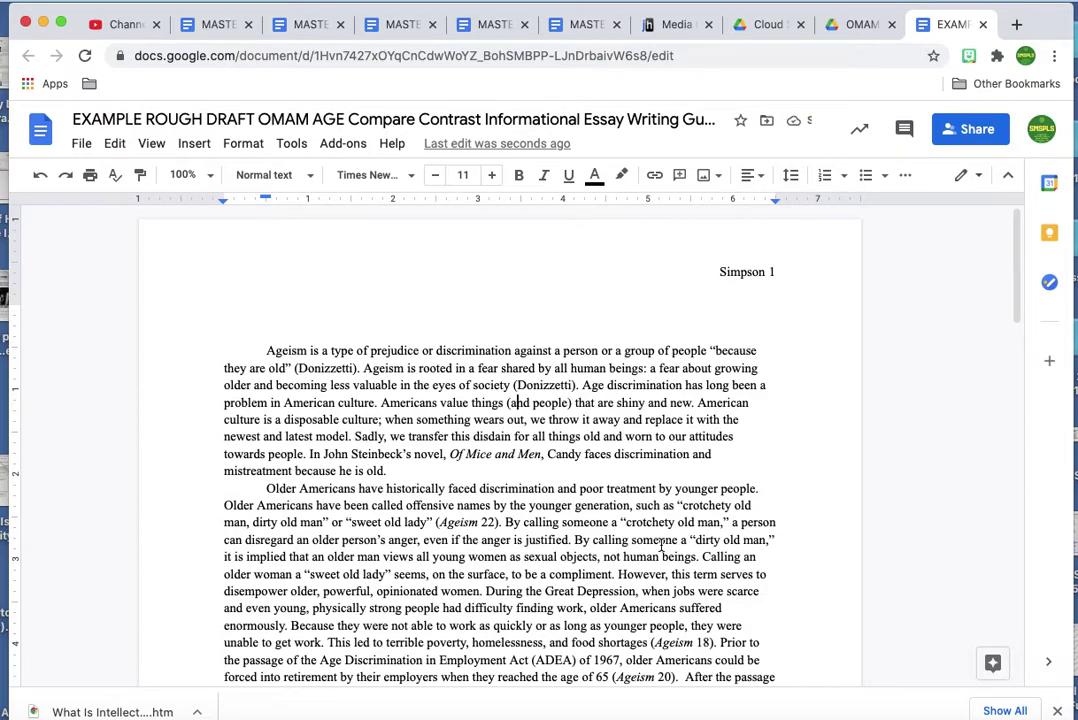
click(776, 272)
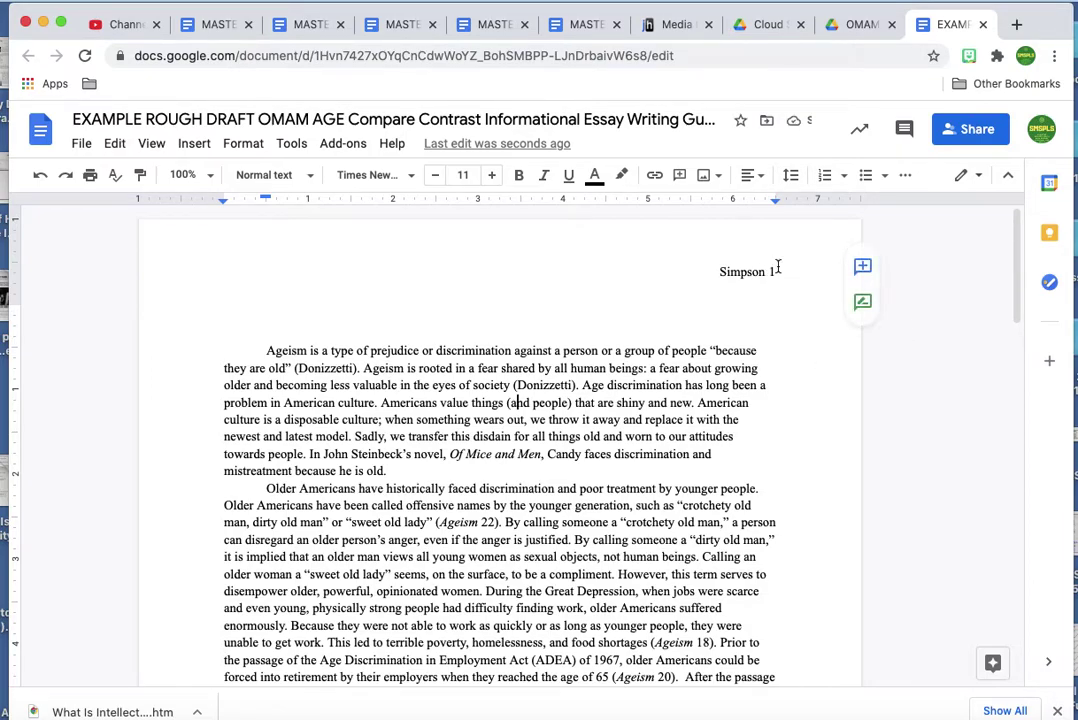
Remove the empty line below the surname and page number in the header.
double_click(753, 262)
click(742, 303)
key(BackSpace)
key(BackSpace)
key(BackSpace)
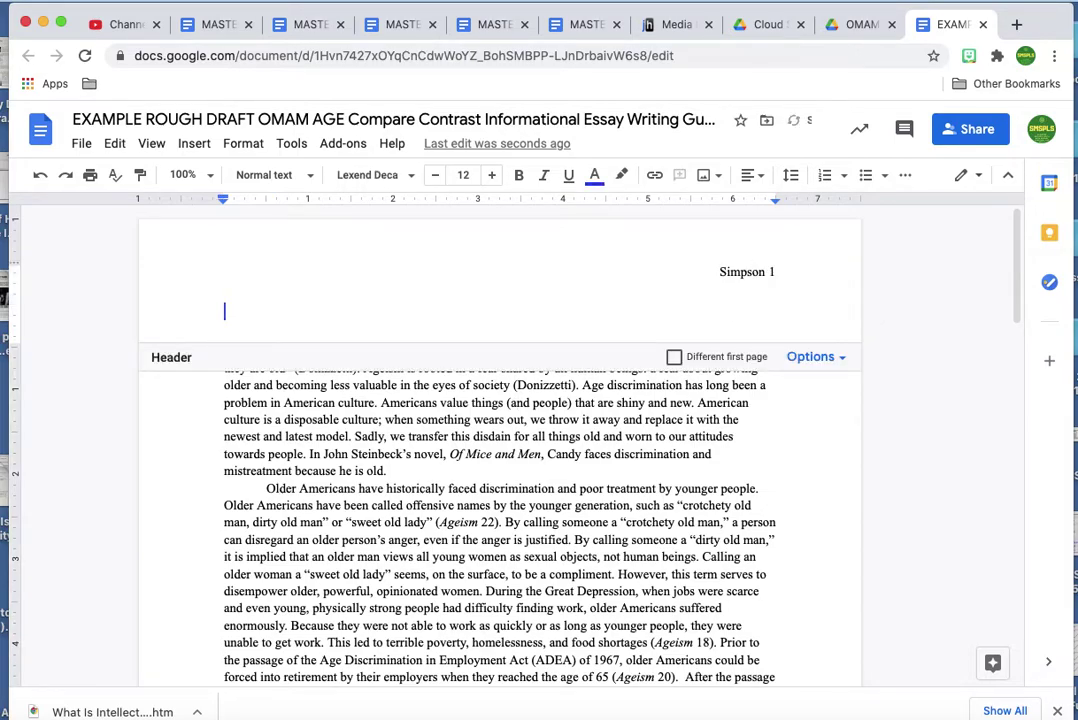
key(BackSpace)
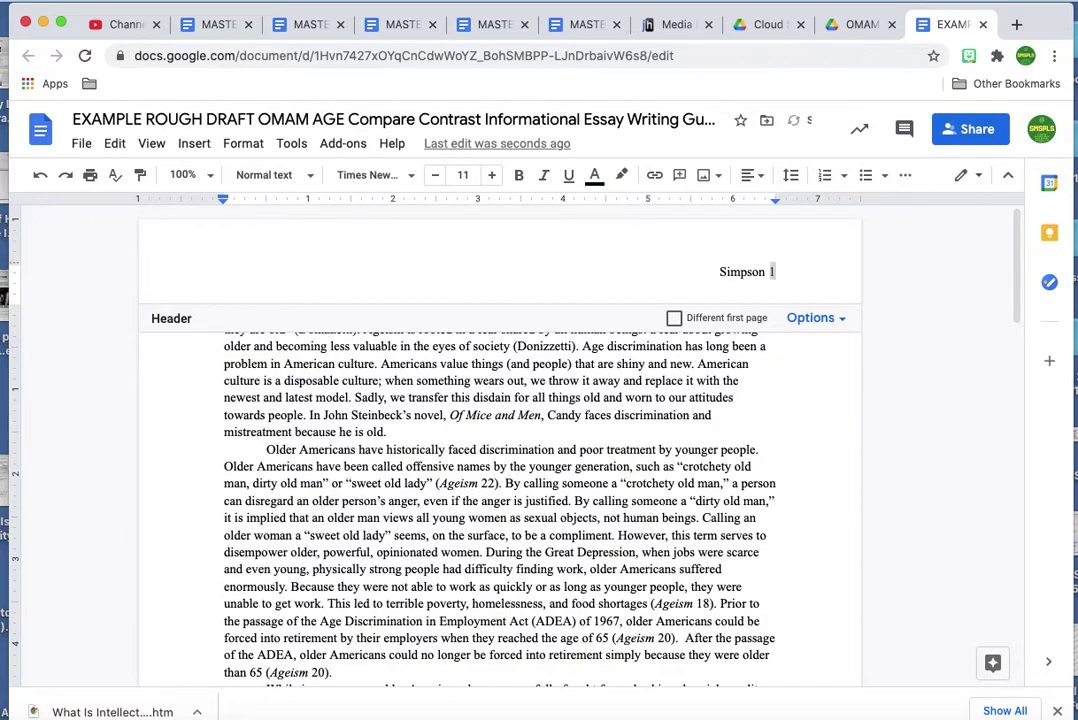
click(462, 397)
click(232, 312)
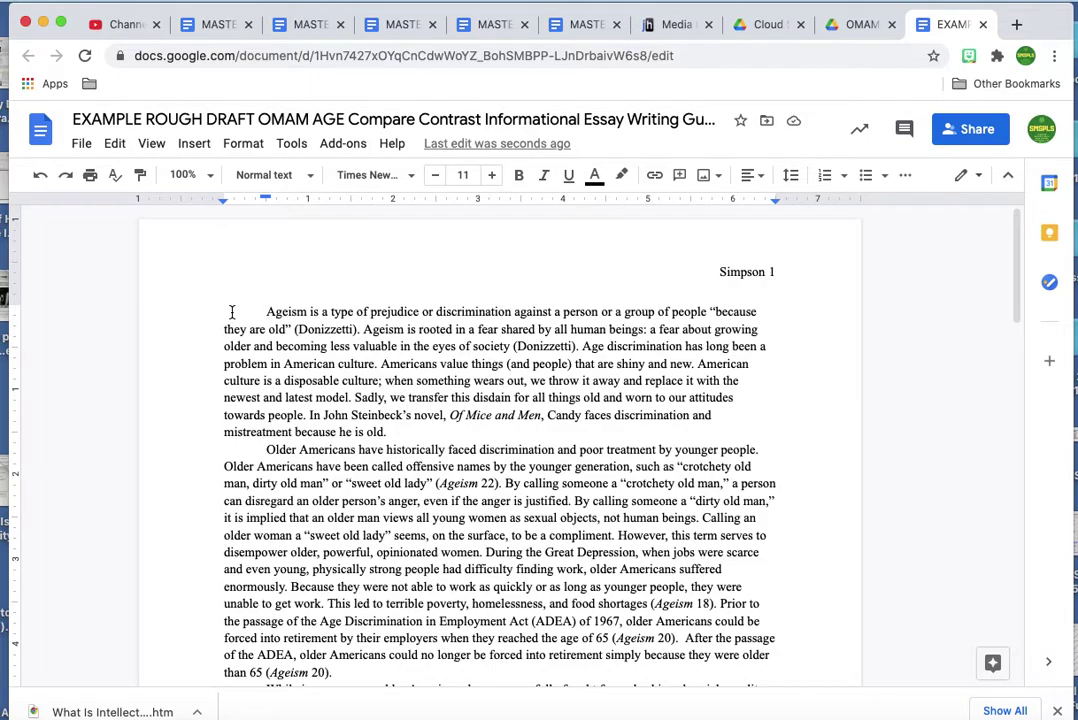
Insert an unindented line above the essay and type the student's name and English 9.
key(Return)
key(Return)
key(Up)
key(Up)
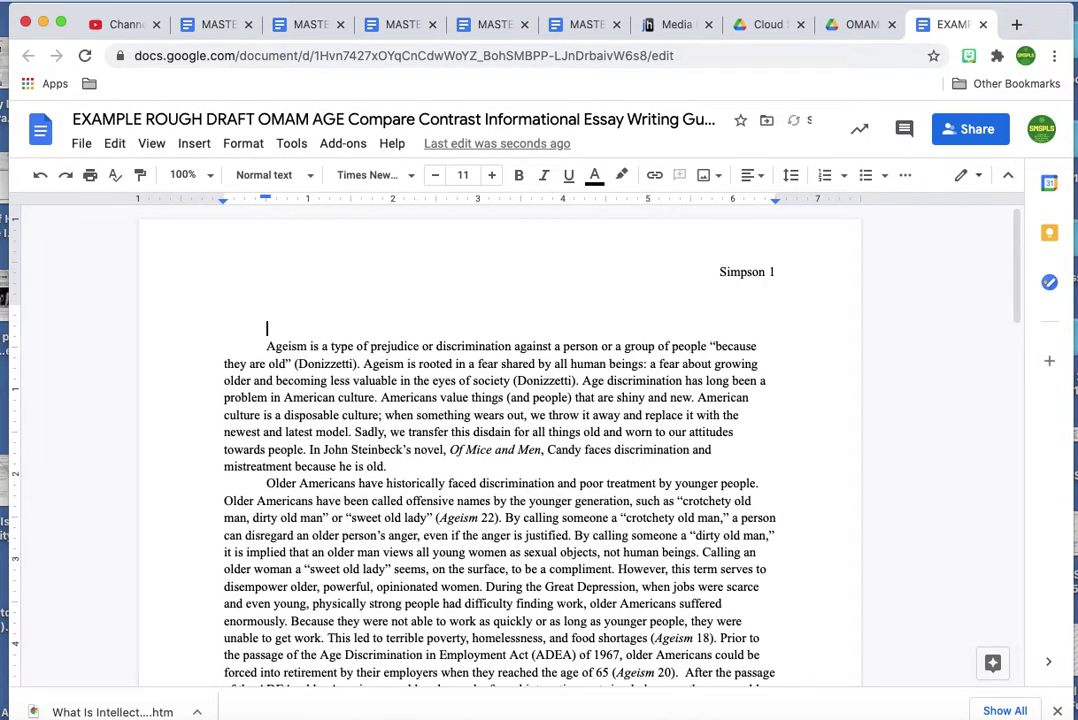
key(BackSpace)
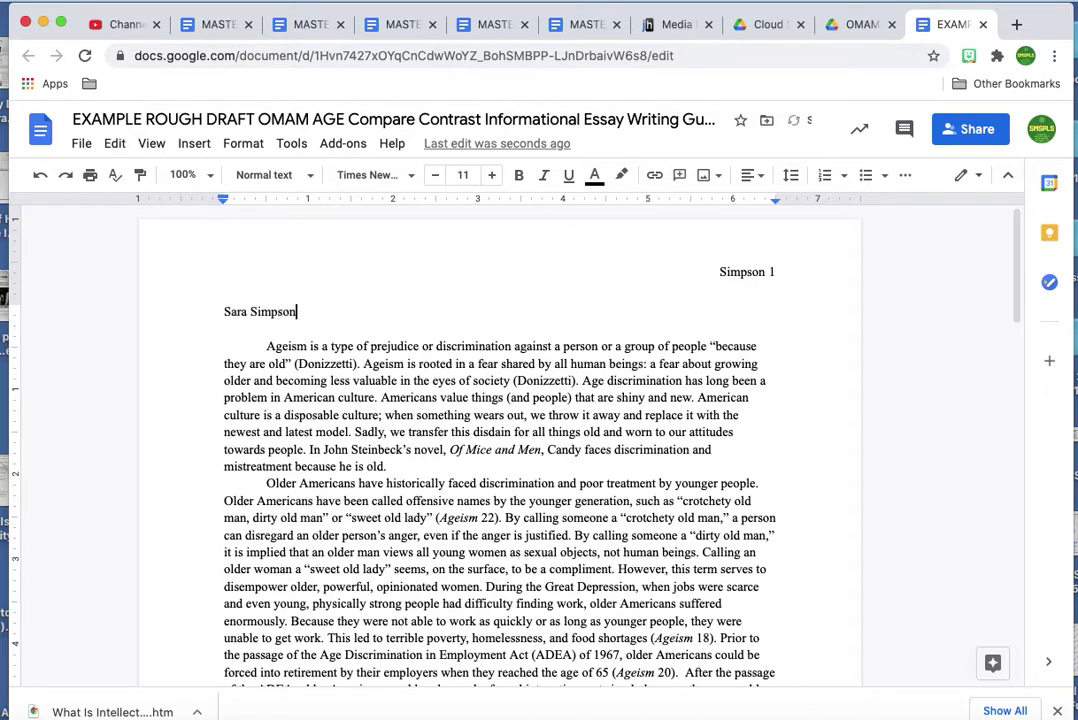
key(Return)
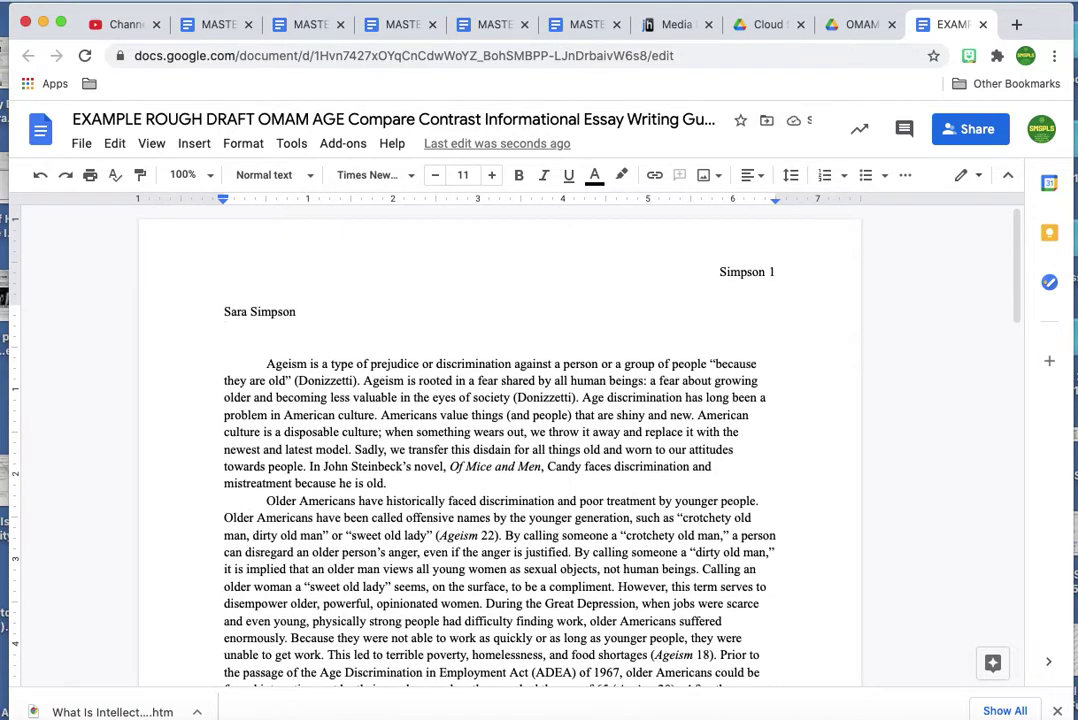
text(English )
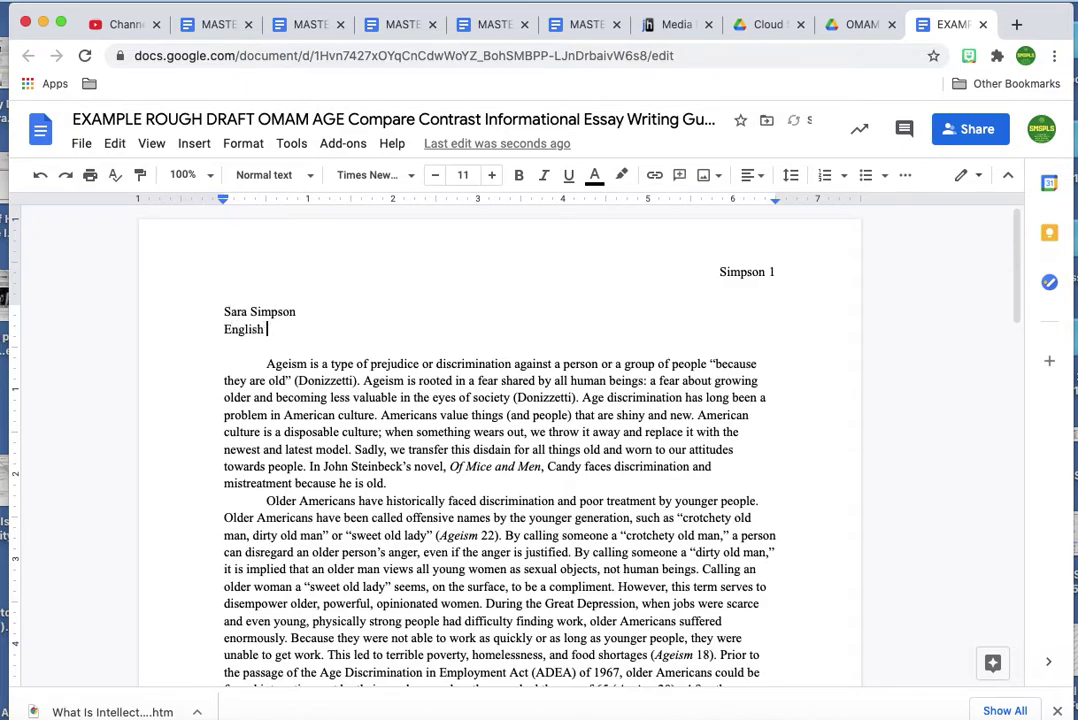
text(9)
key(Return)
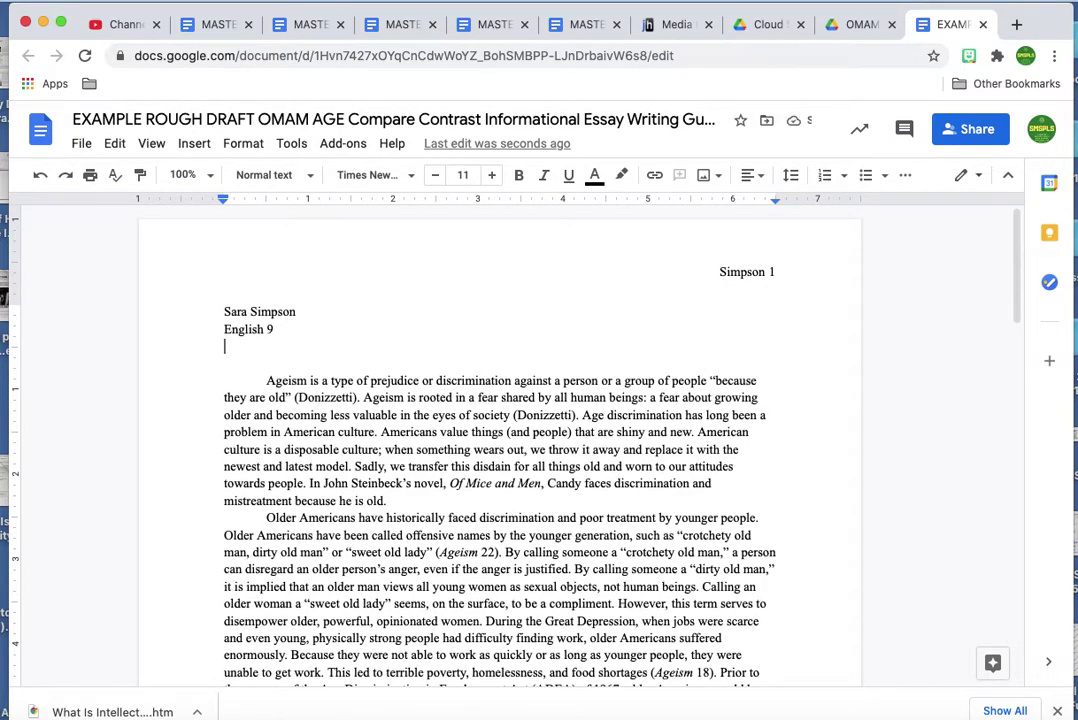
Add the teachers' names, Hour 6 and 22 January 2021, then a blank line.
text(Ms. Miller a)
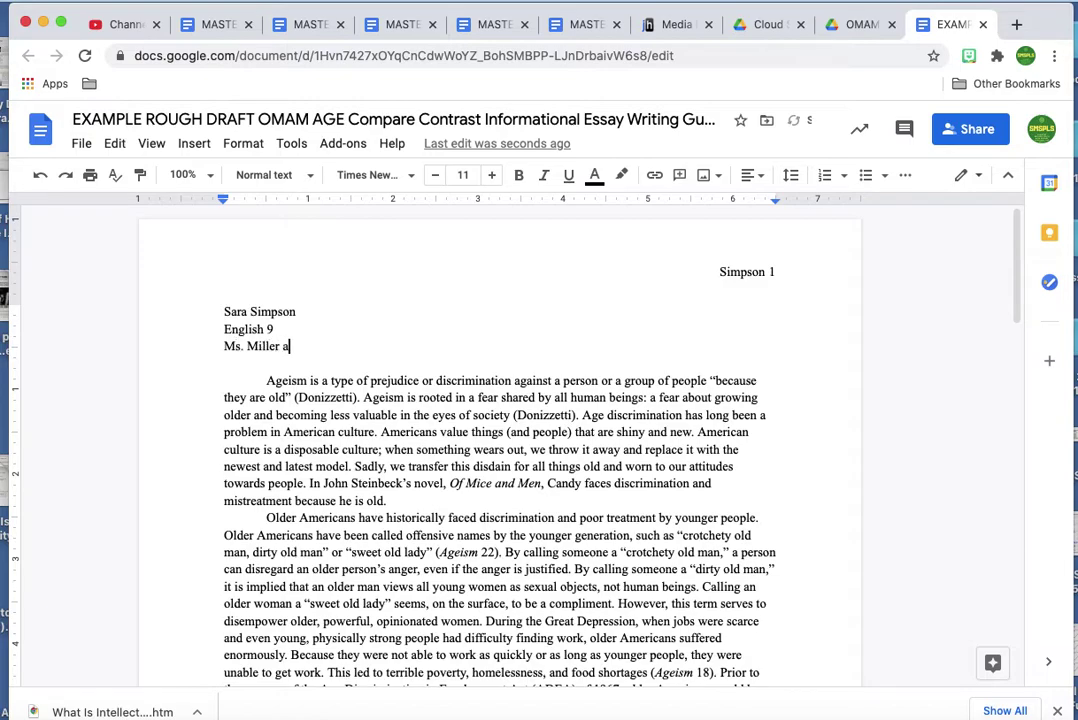
text(nd Ms. Simpson)
key(Return)
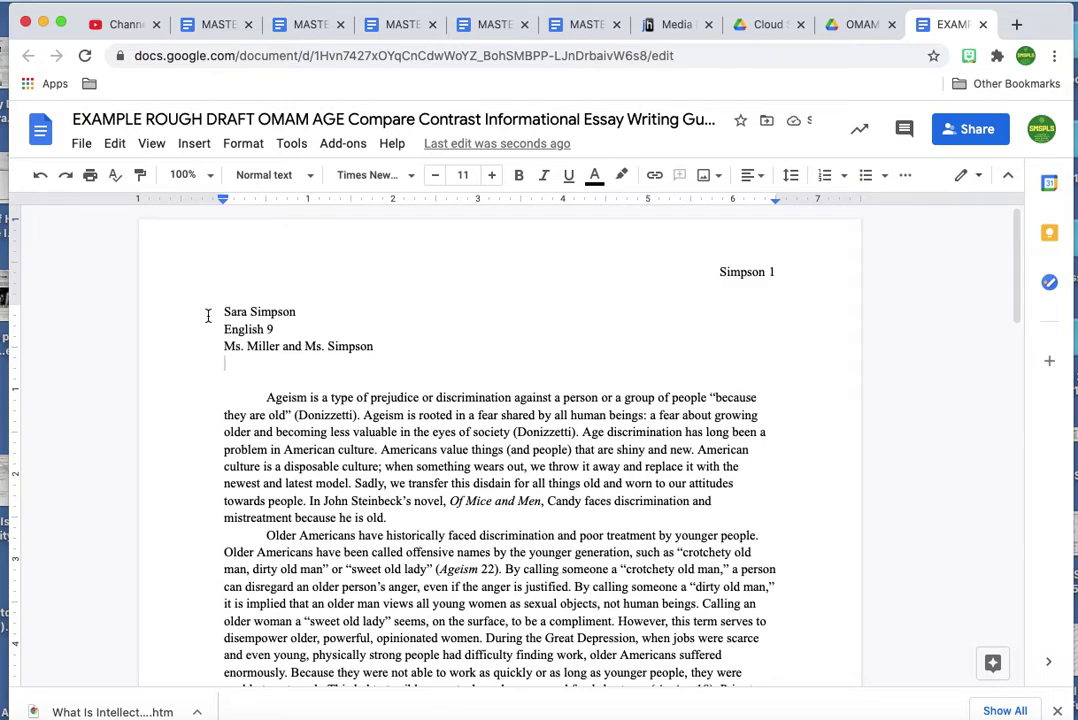
text(Hour 6)
key(Return)
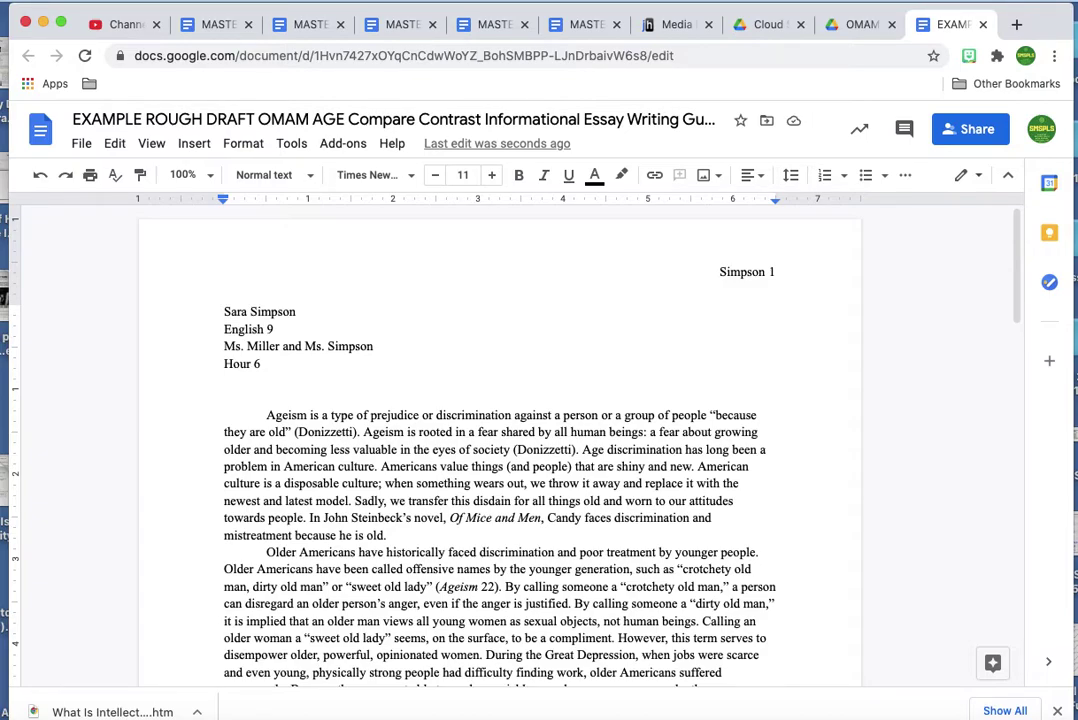
text(22 January 2021)
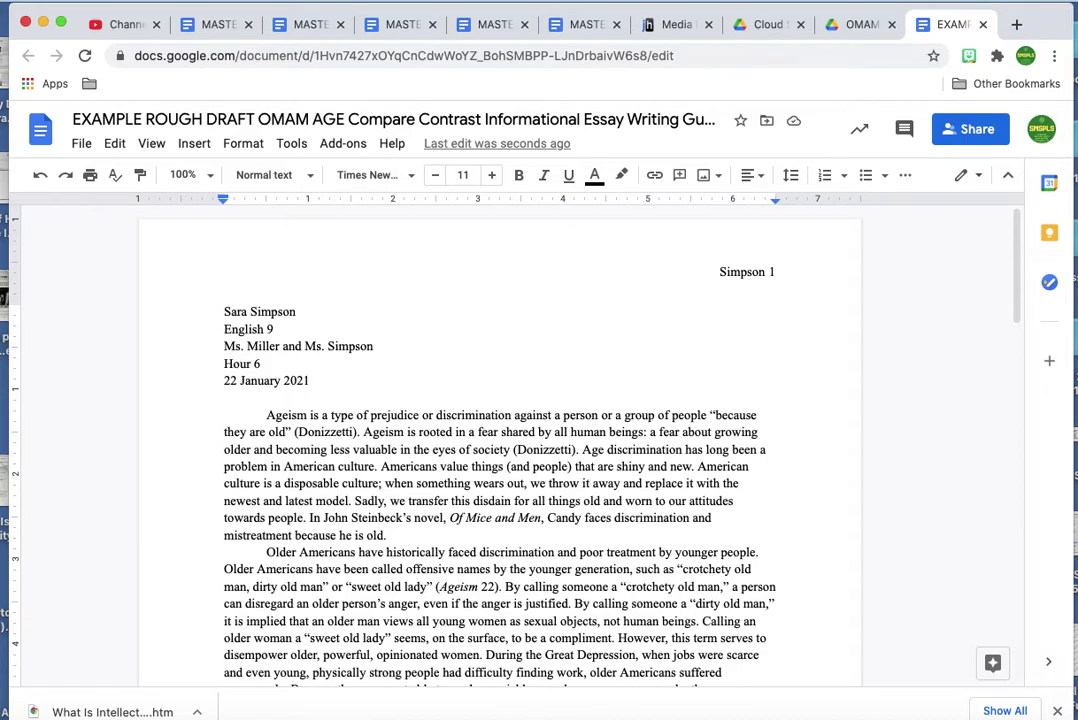
key(Return)
key(Return)
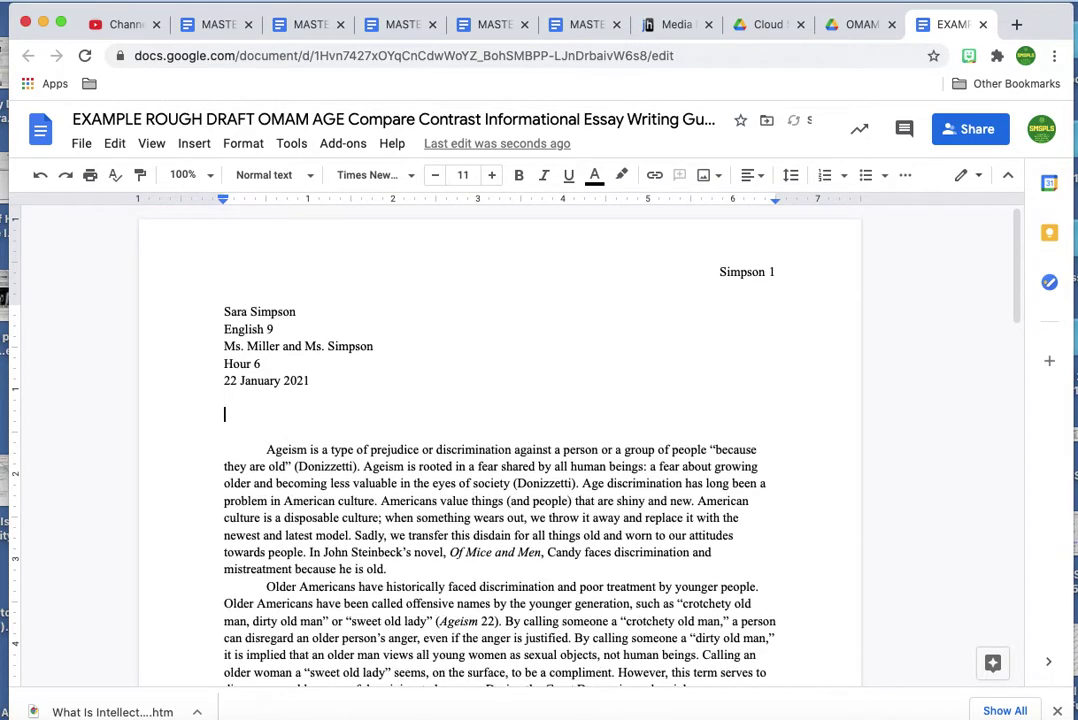
key(Down)
Type the centred title 'Ageism in Of Mice and Men', italicising 'Of Mice and Men'.
click(756, 180)
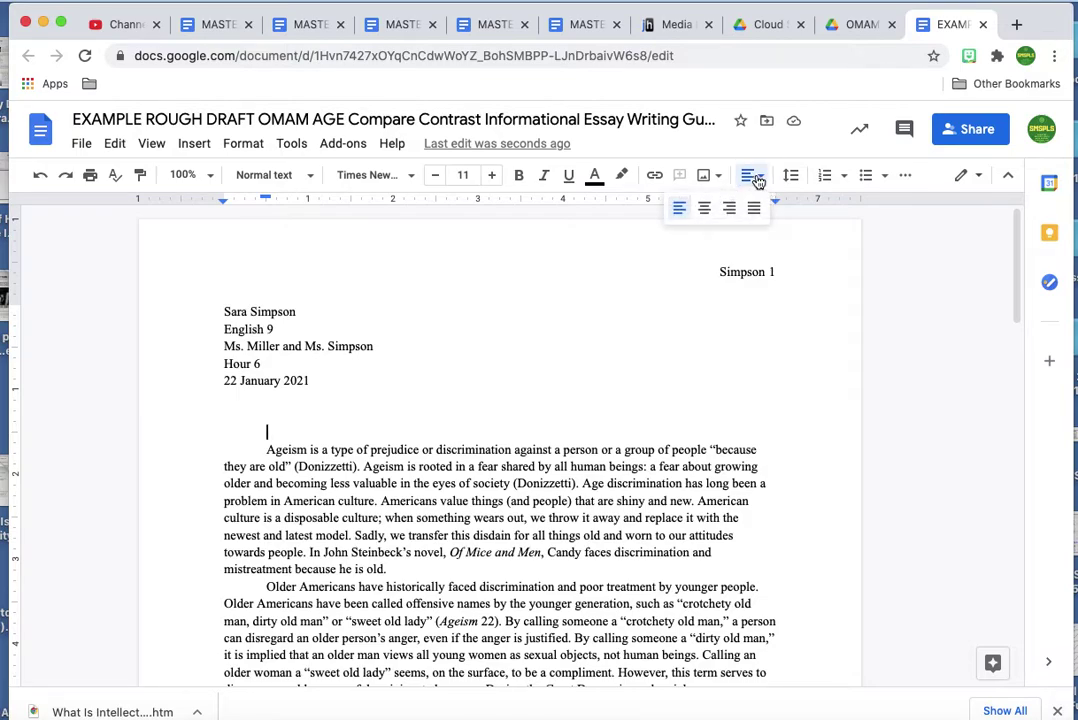
click(705, 208)
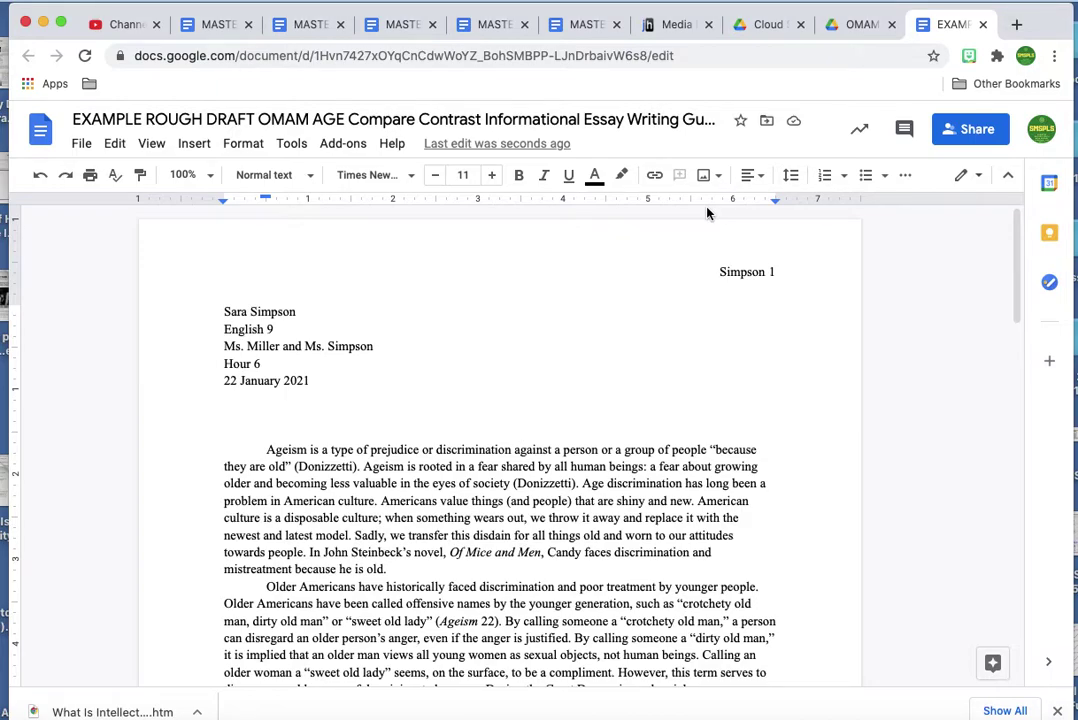
text(Ageism in)
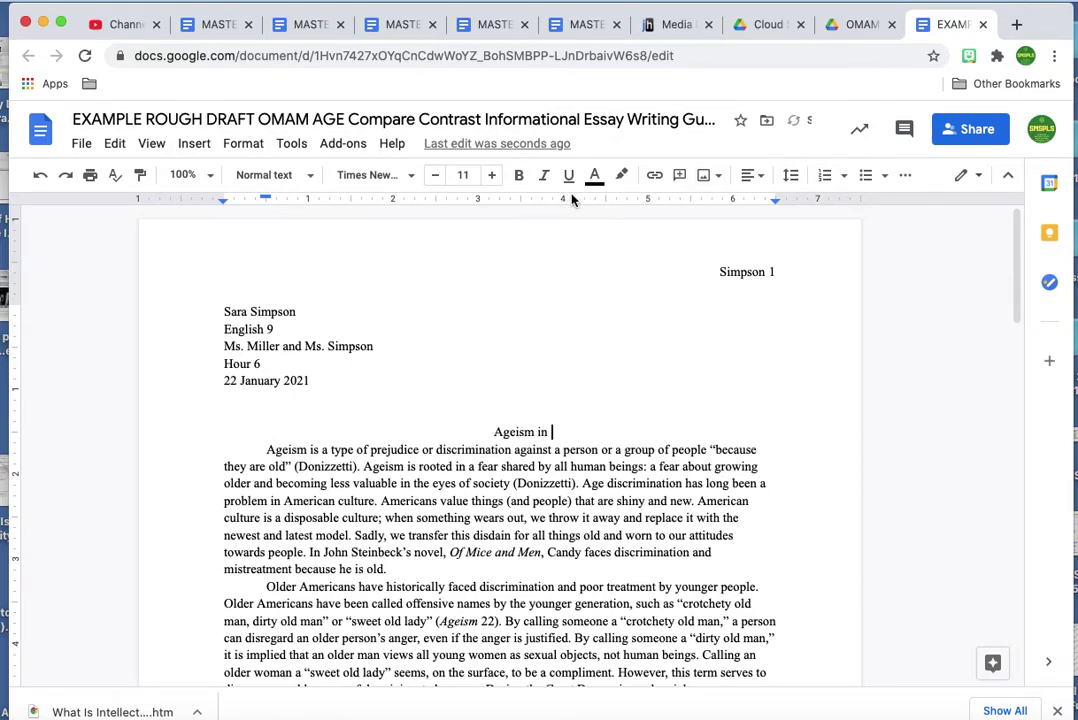
click(545, 176)
text(Of Mice and Men)
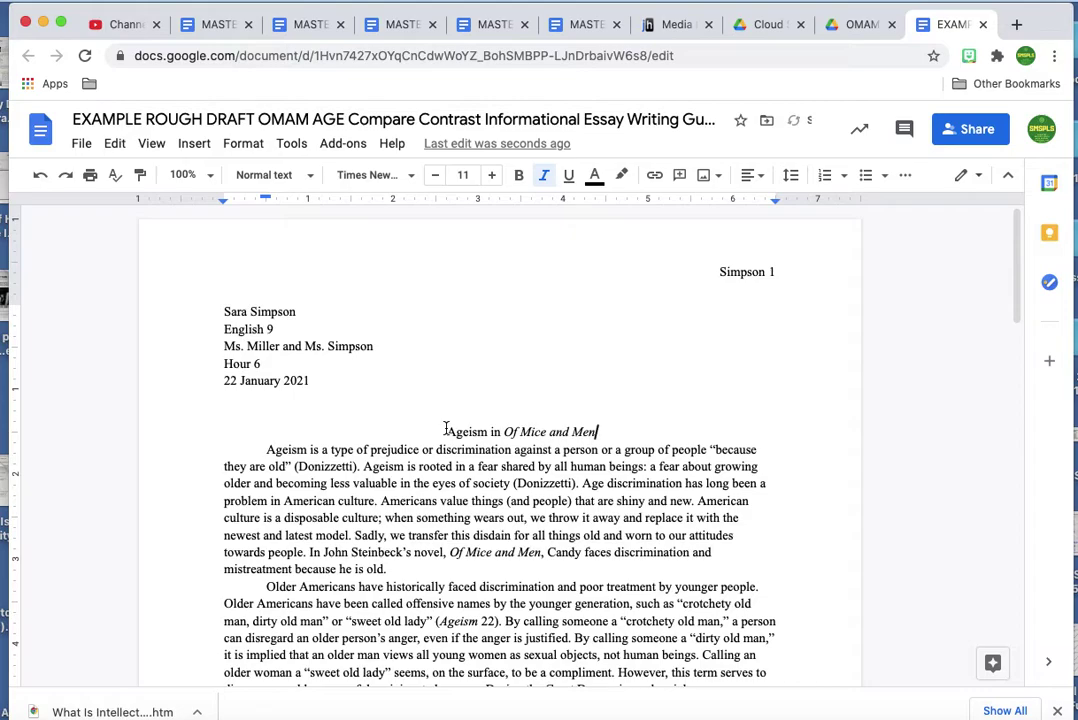
scroll(446, 428, down, 2)
scroll(446, 428, up, 2)
click(218, 312)
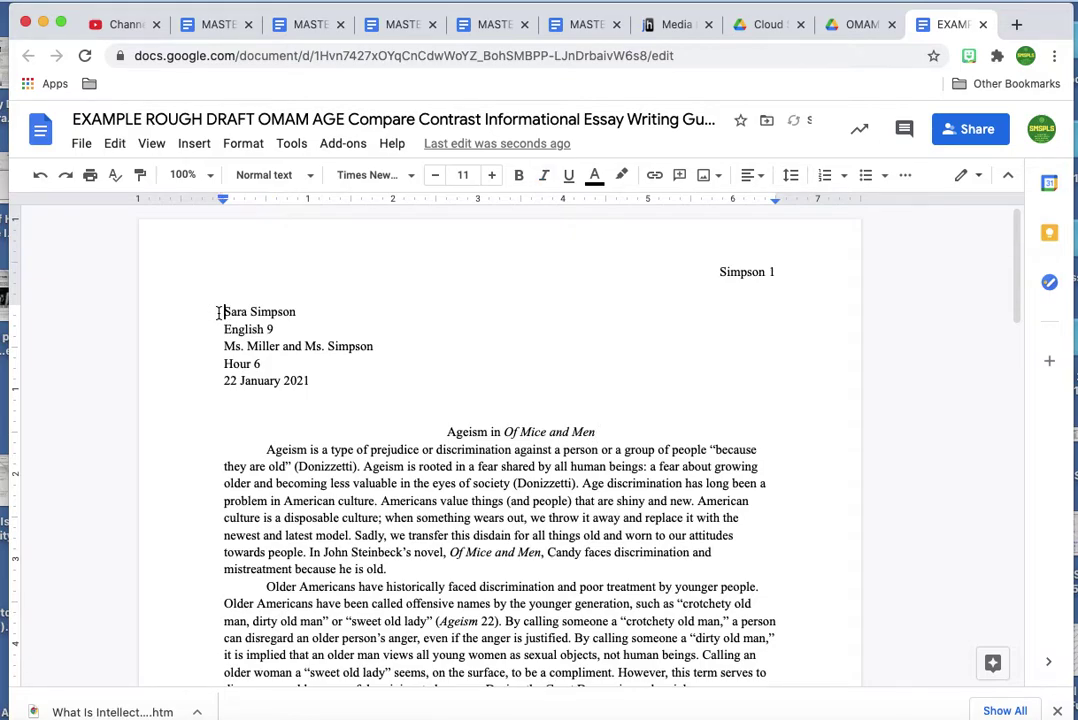
Select all the text and set its line spacing to Double.
key(super+a)
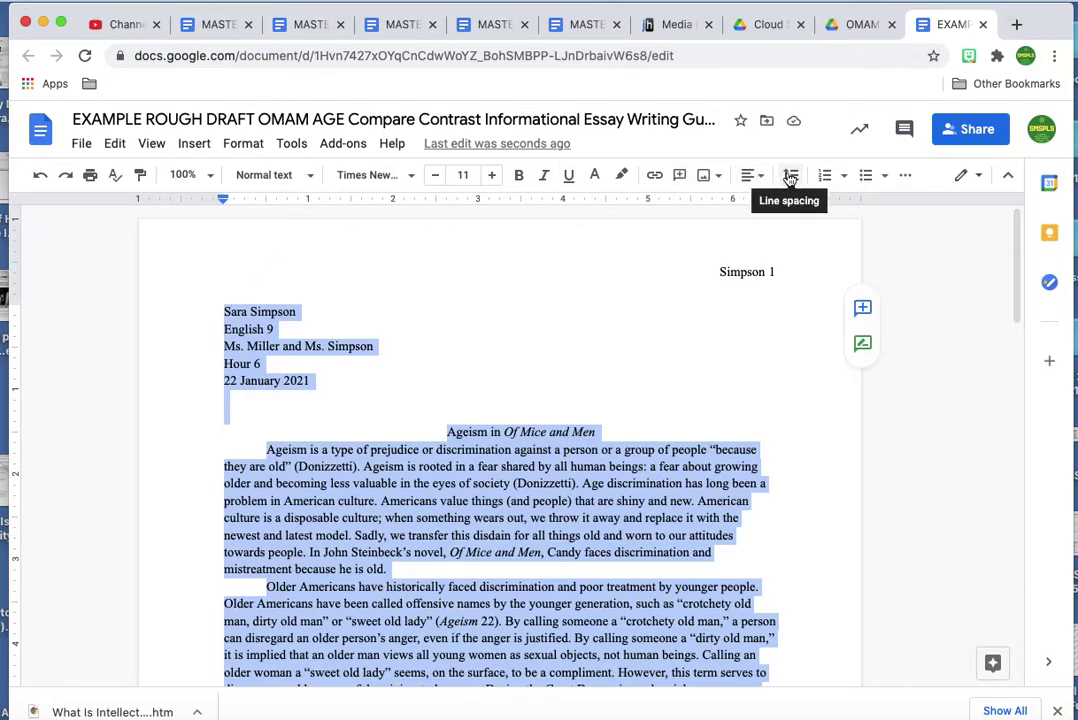
click(790, 176)
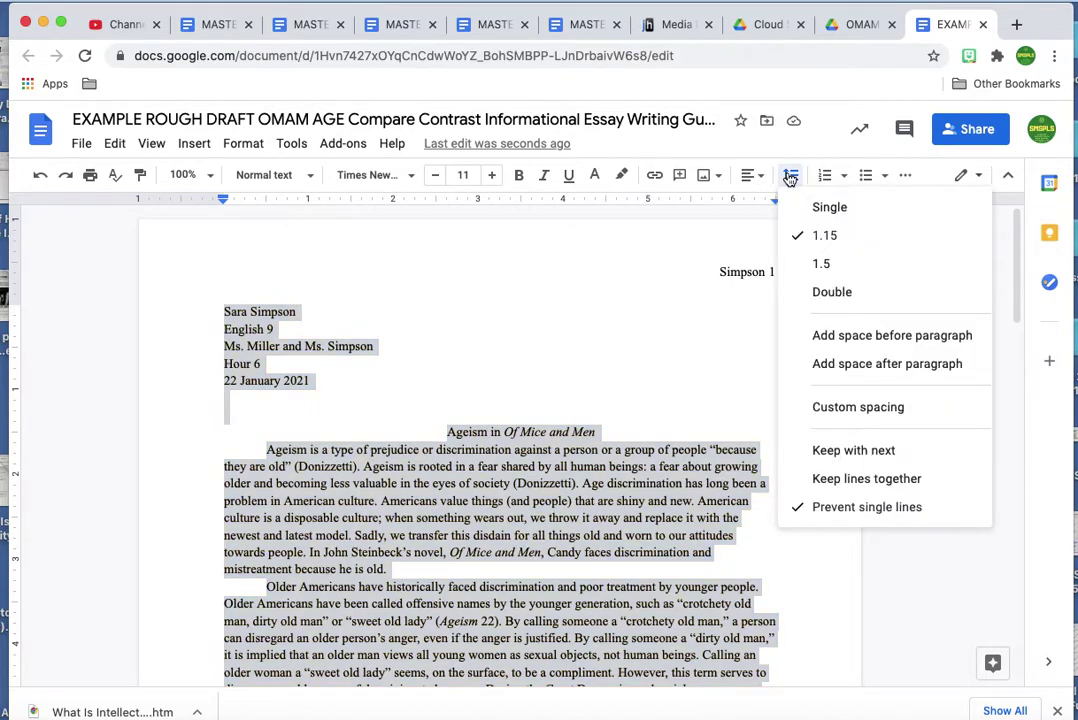
click(821, 293)
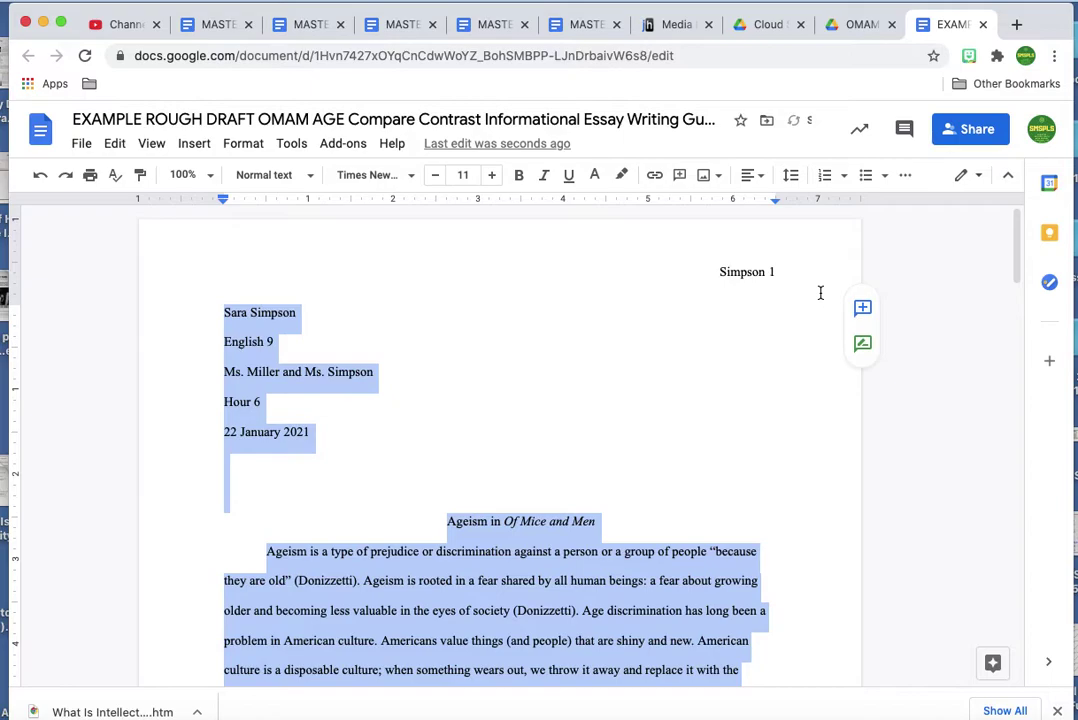
click(442, 495)
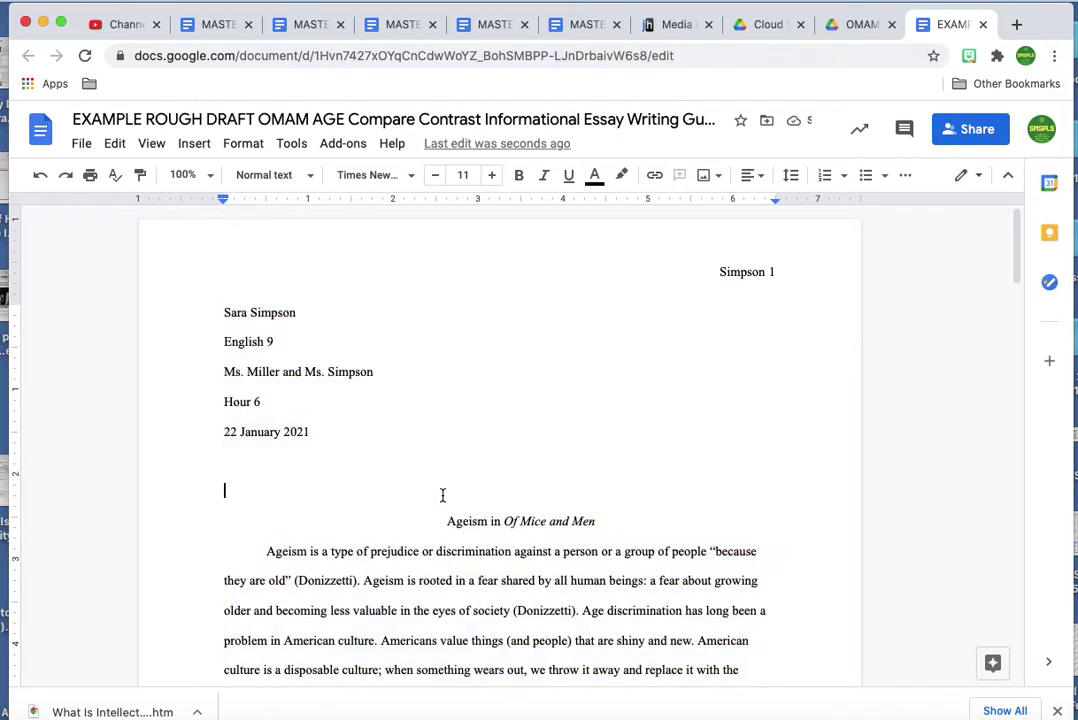
scroll(442, 495, down, 5)
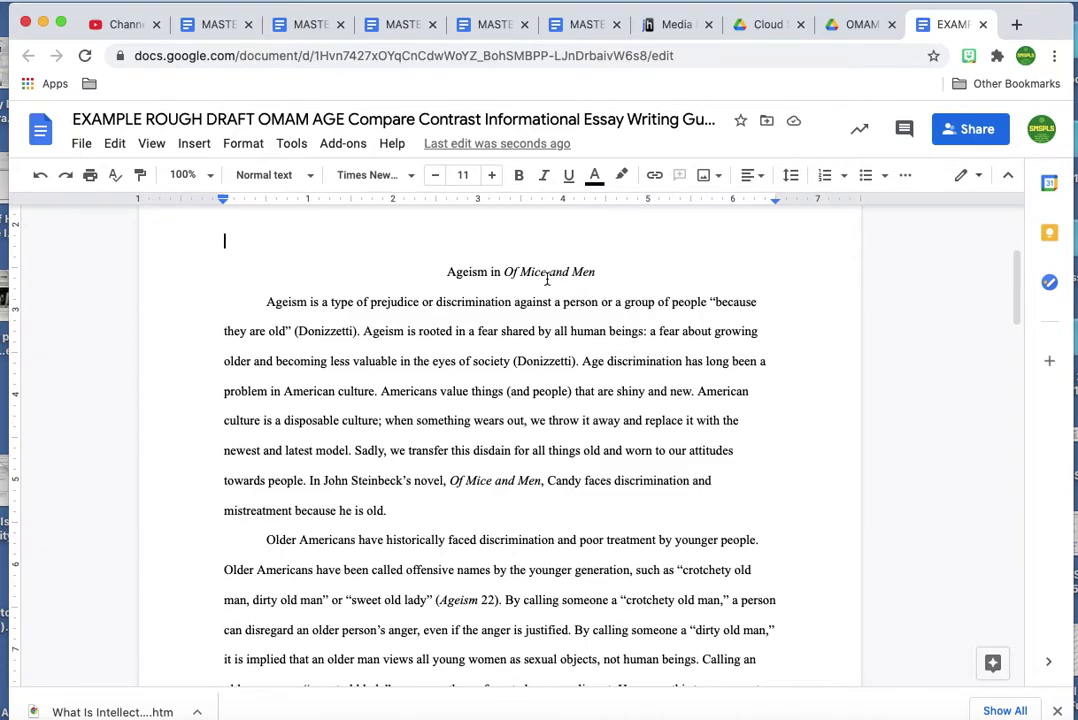
scroll(546, 280, down, 1)
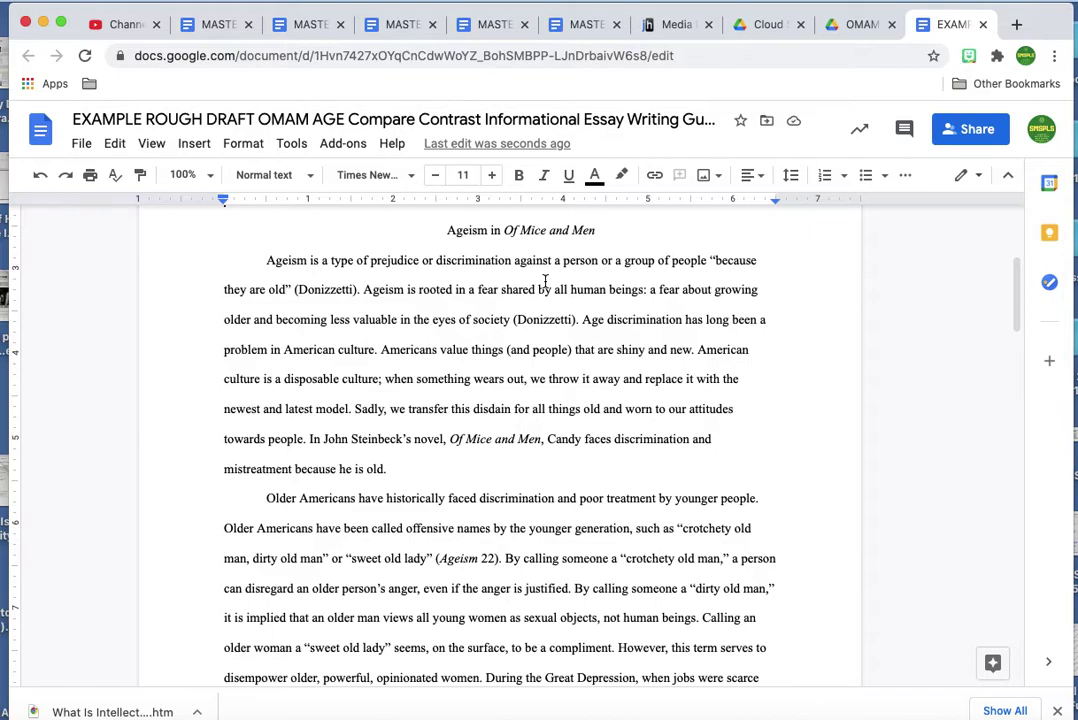
scroll(546, 280, down, 2)
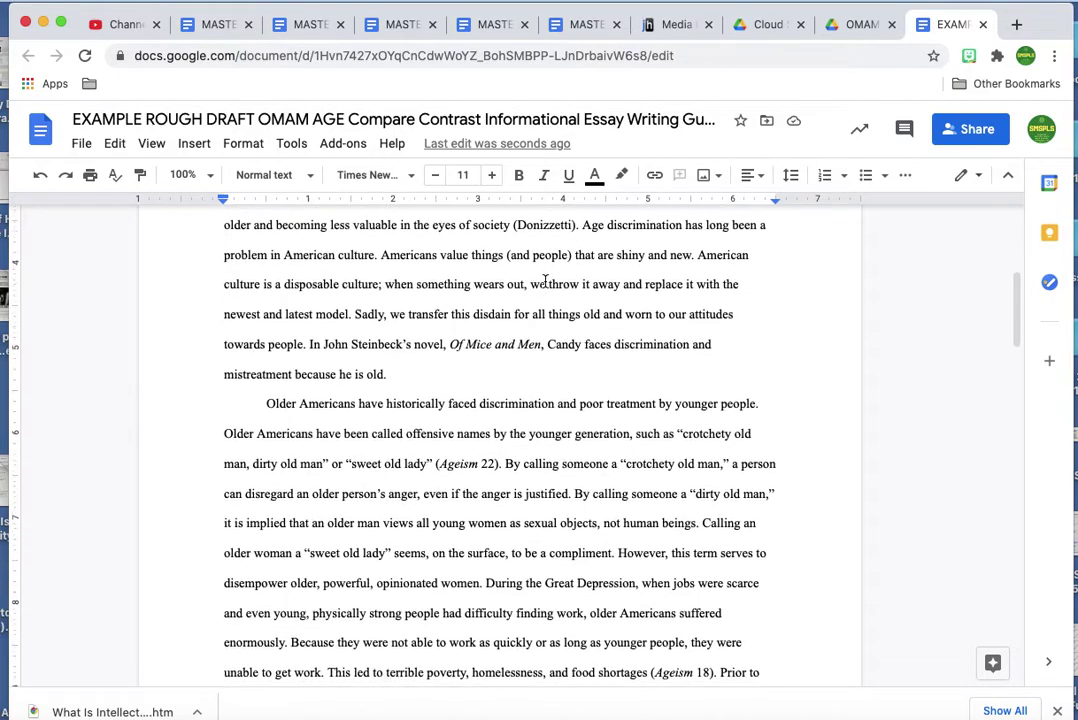
click(402, 378)
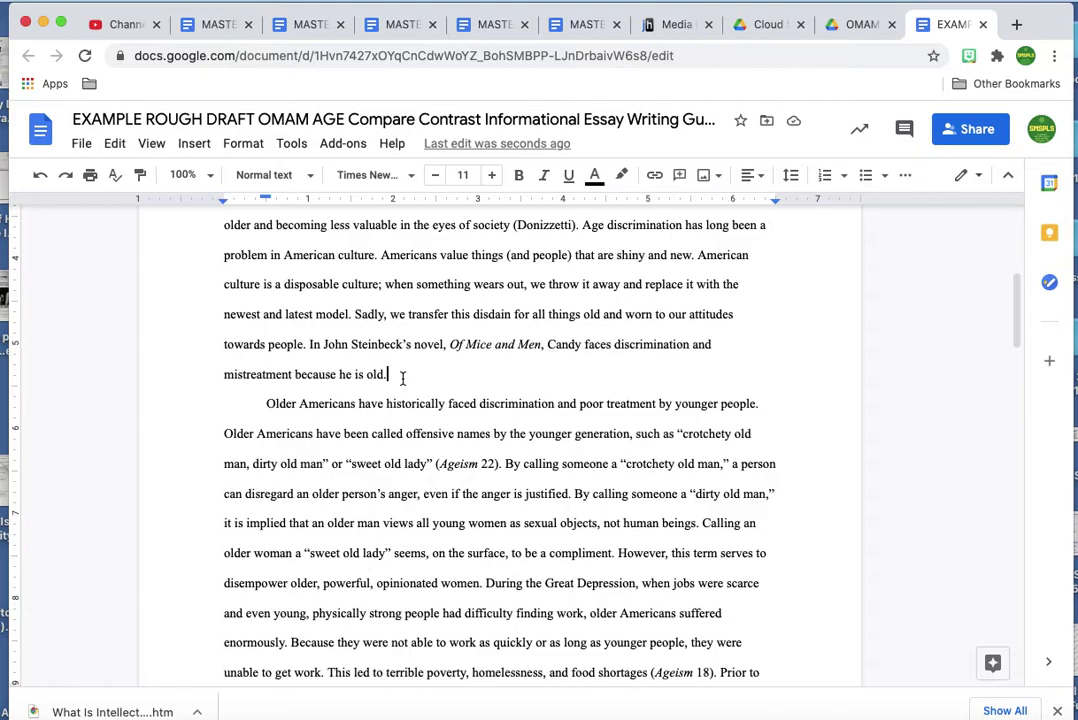
key(Return)
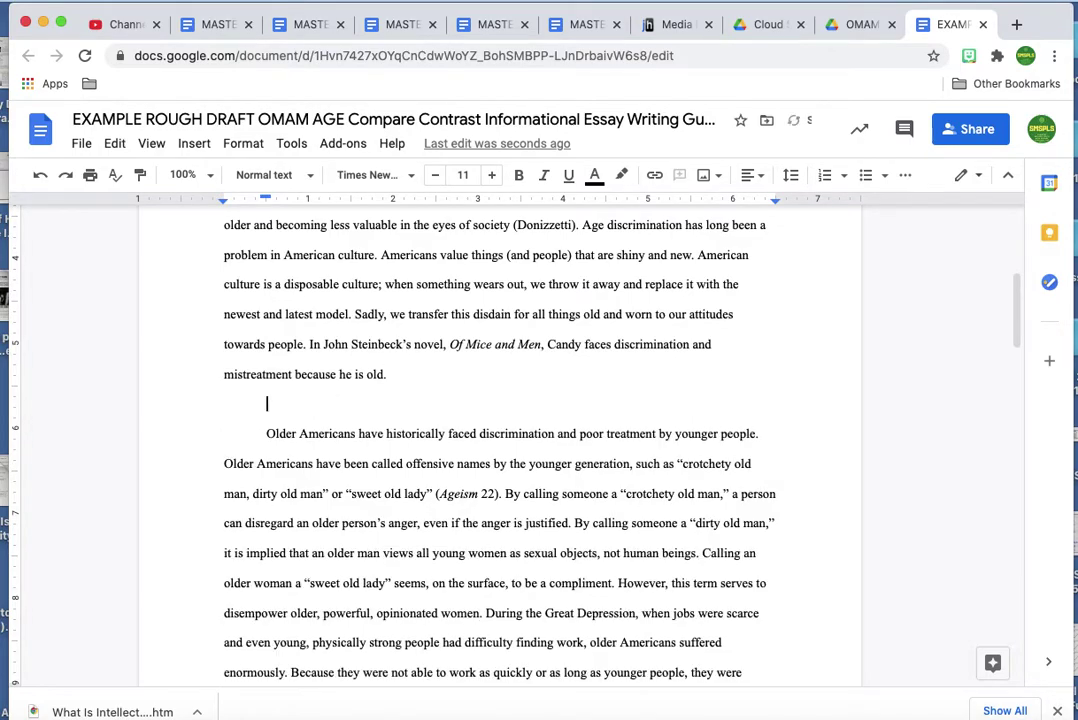
key(Return)
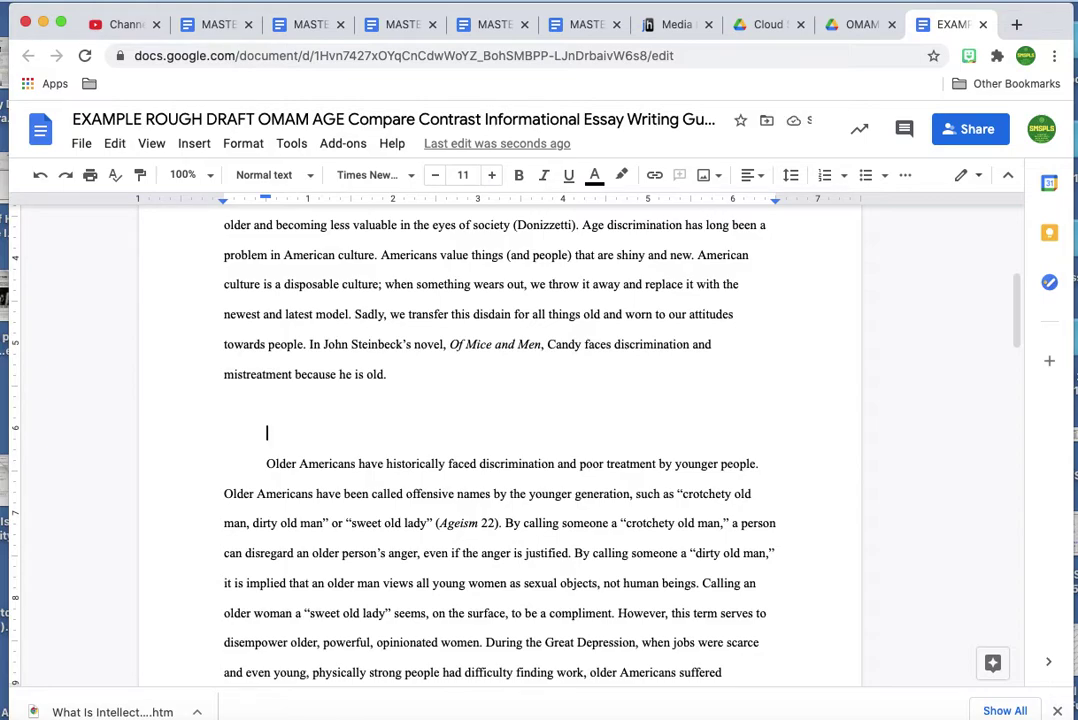
key(BackSpace)
key(BackSpace)
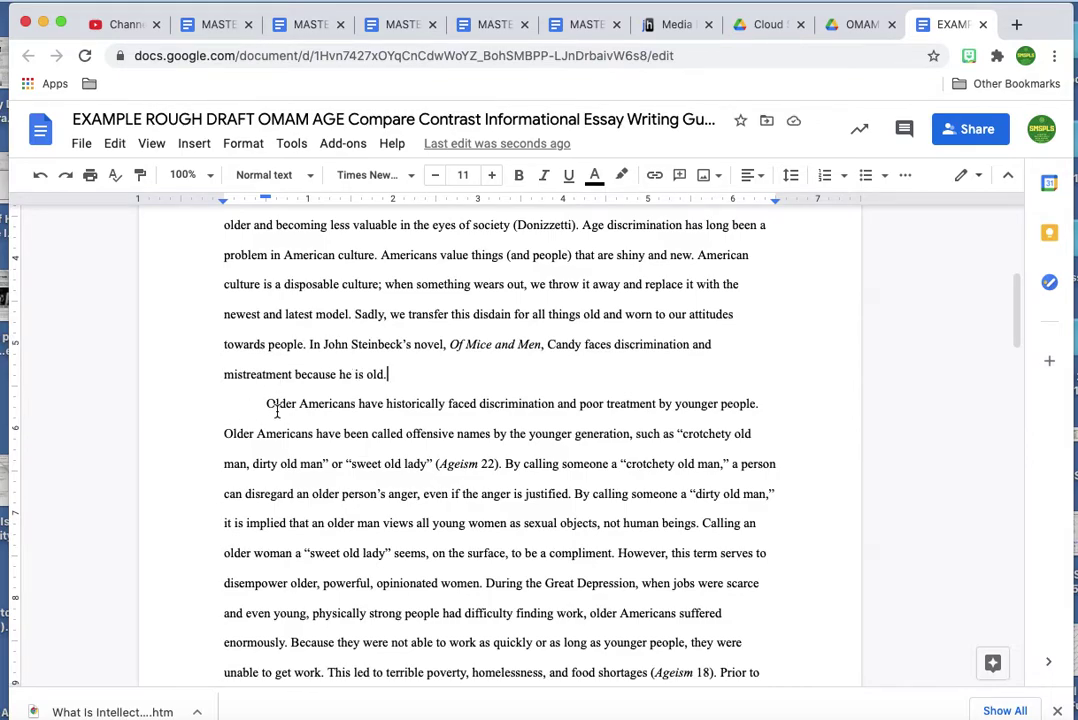
key(Return)
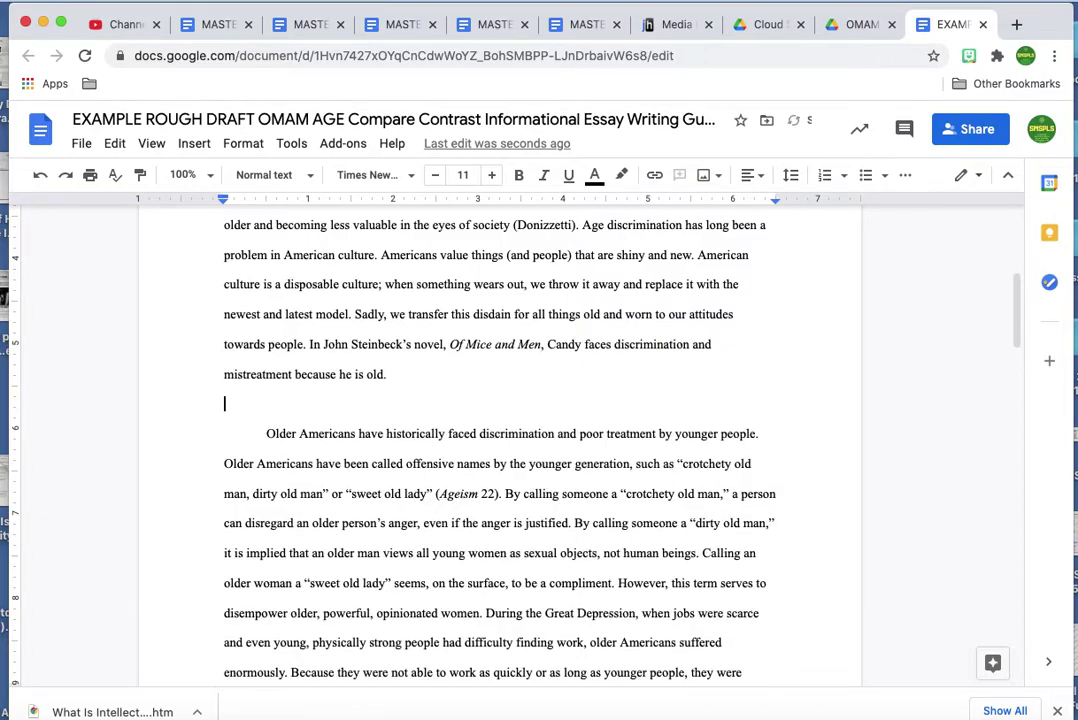
key(BackSpace)
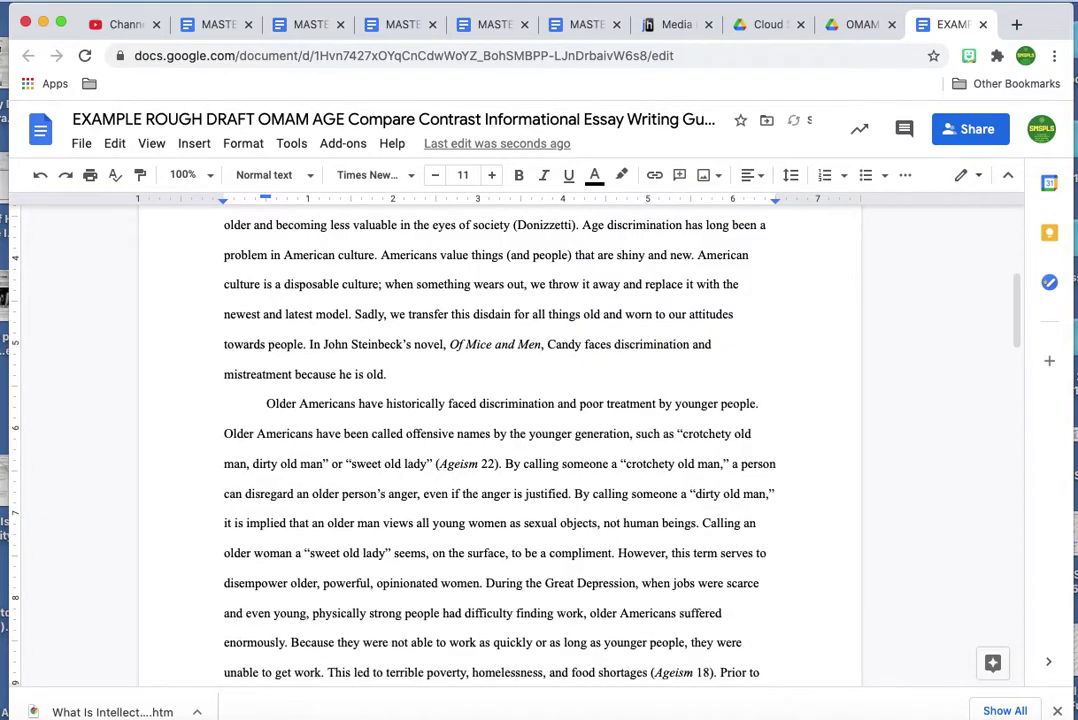
Push the Works Cited heading down with blank lines so it starts page 4.
scroll(301, 518, down, 5)
scroll(301, 518, down, 5)
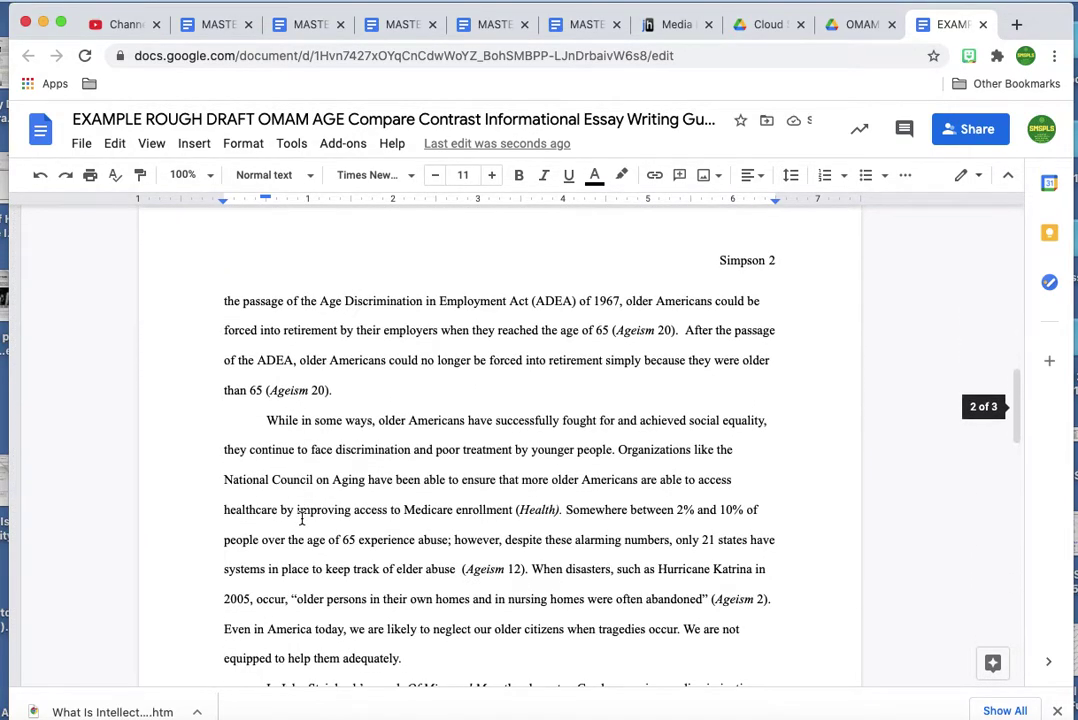
scroll(301, 518, down, 5)
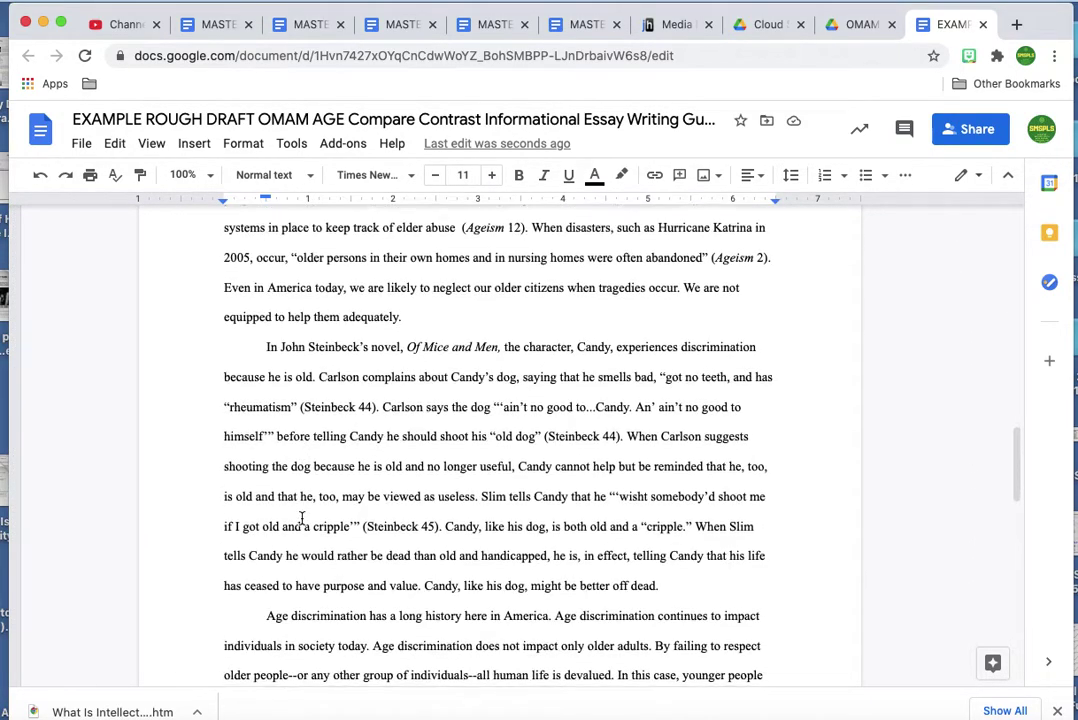
scroll(301, 518, down, 3)
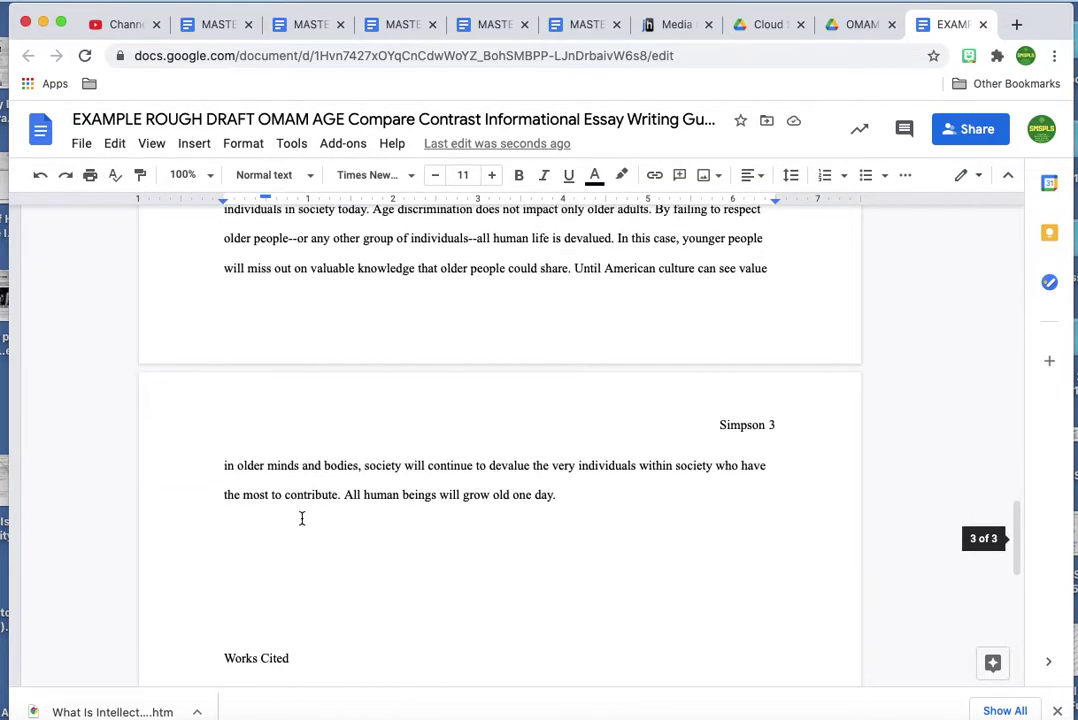
scroll(301, 518, down, 1)
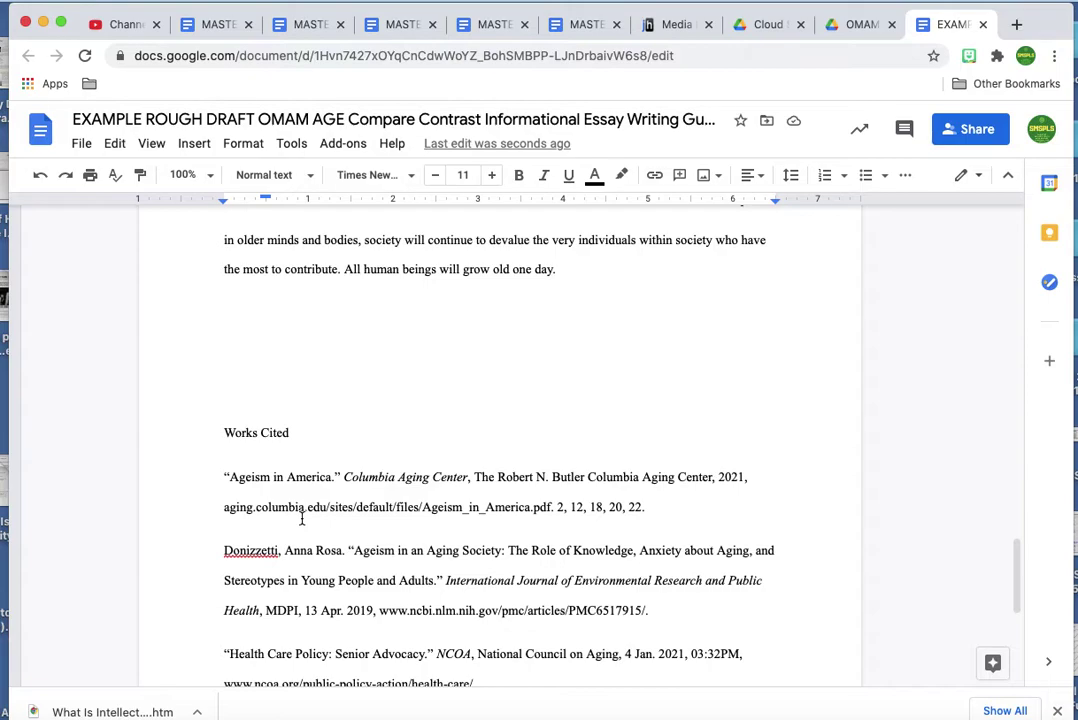
scroll(301, 518, down, 1)
scroll(301, 518, up, 1)
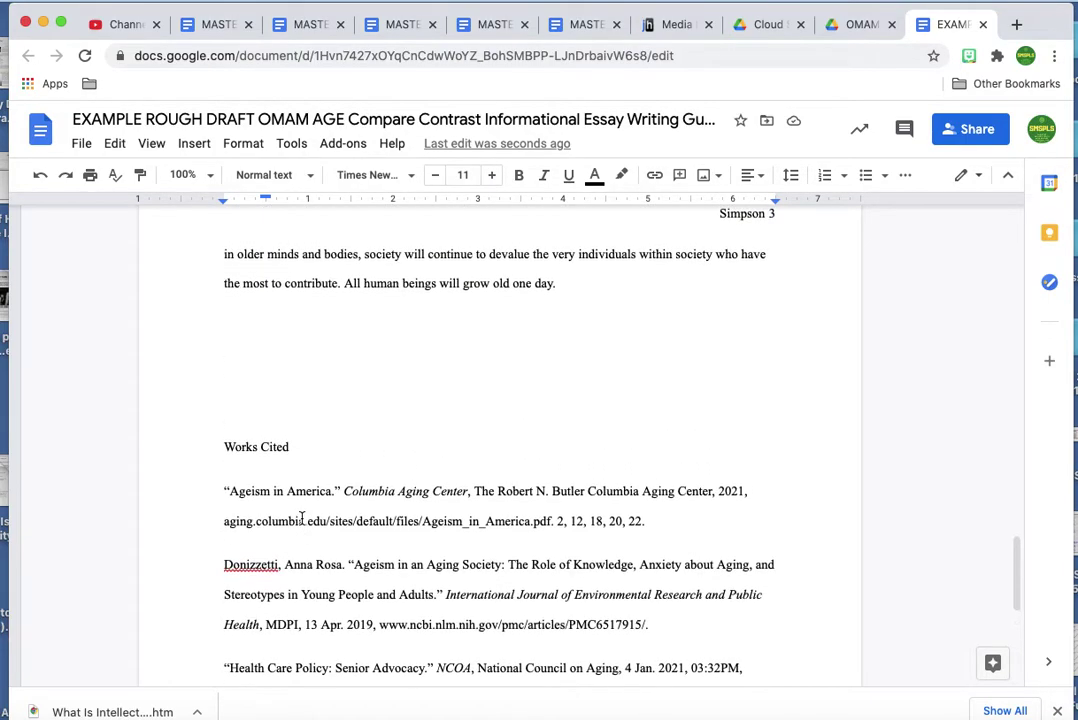
click(226, 442)
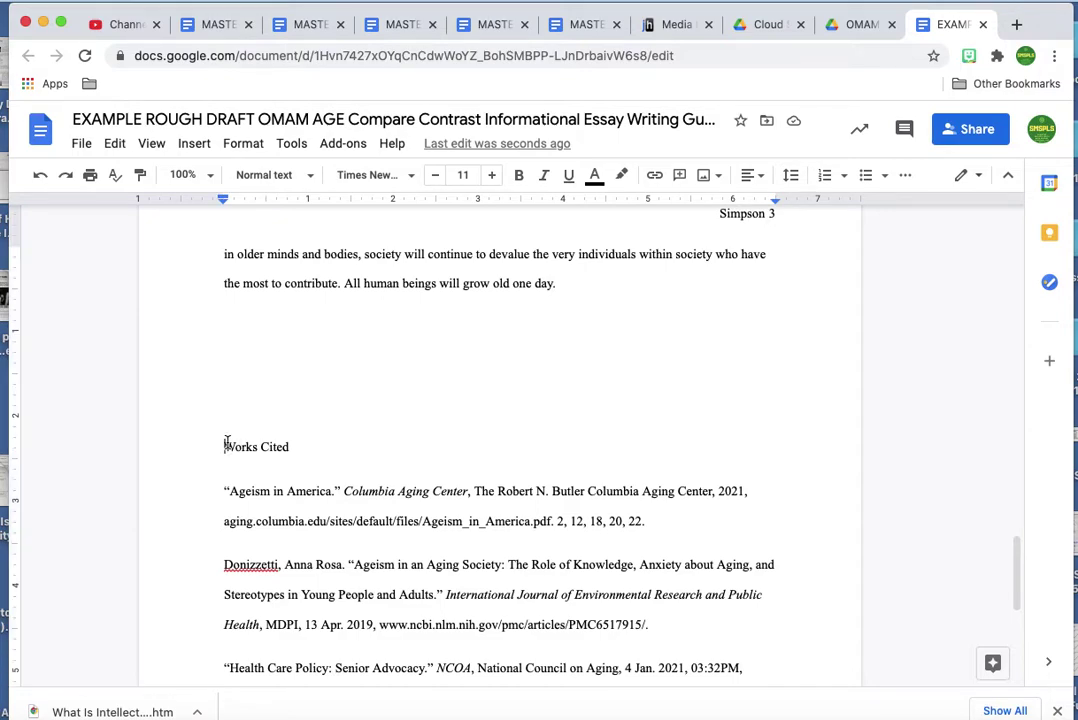
key(Return)
key(Return)
key(Return)
key(Return)
key(Return)
key(Return)
key(Return)
key(Return)
key(Return)
key(Return)
key(Return)
key(Return)
key(Return)
key(Return)
key(Return)
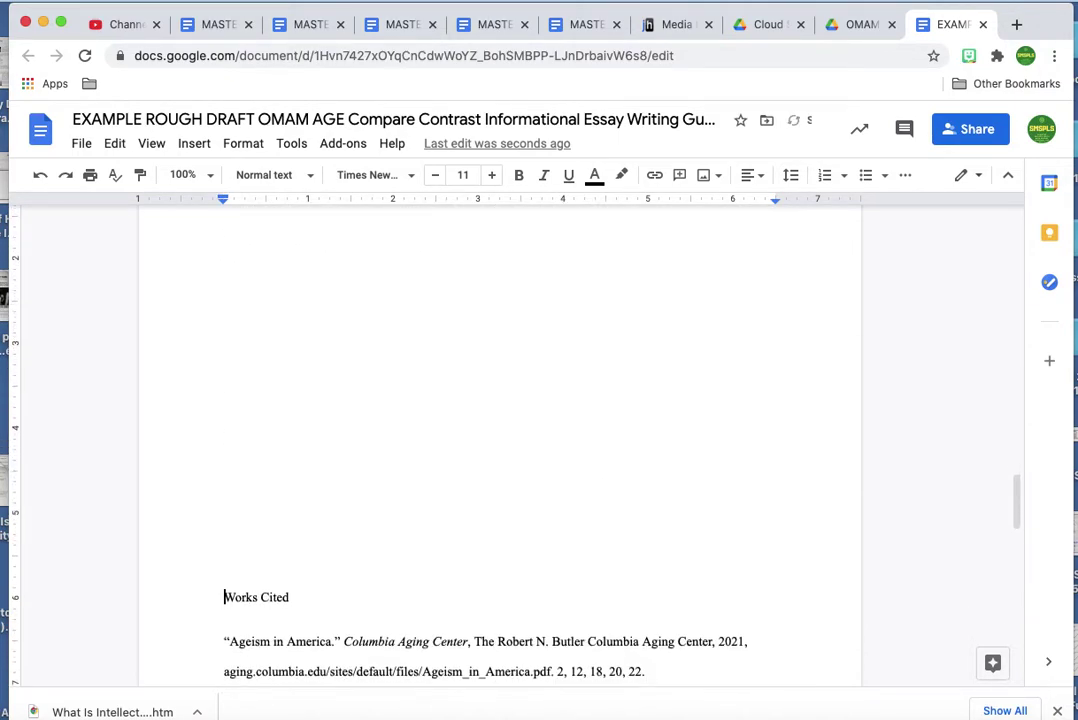
key(Return)
key(Return)
key(Return)
key(Return)
key(Return)
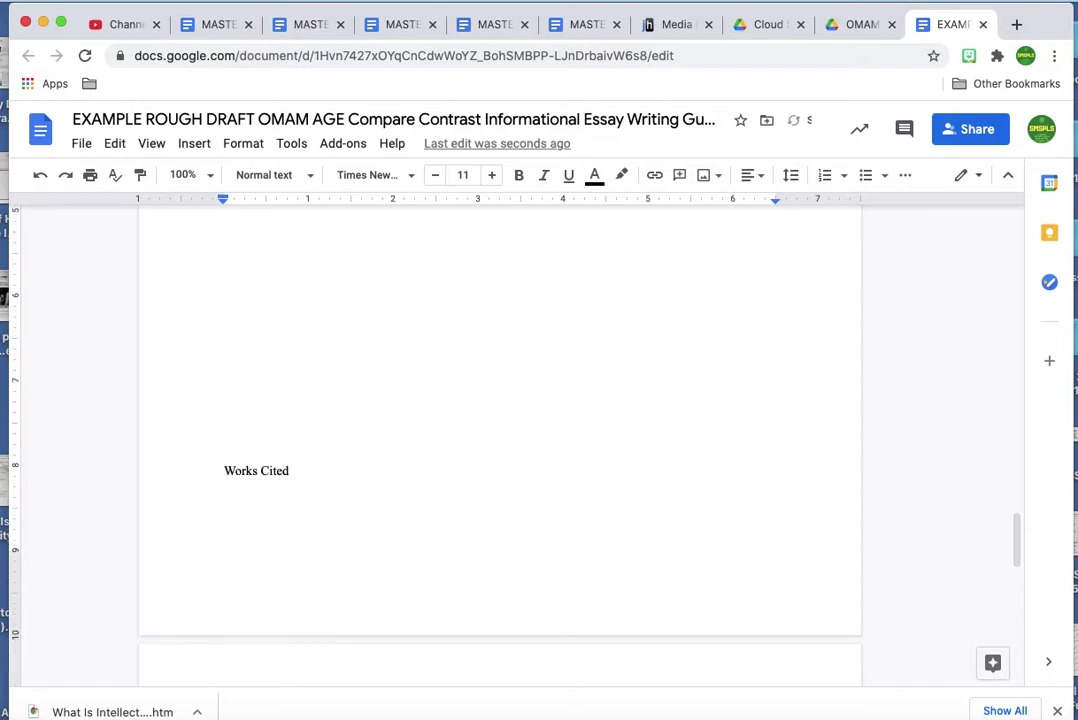
scroll(500, 450, down, 5)
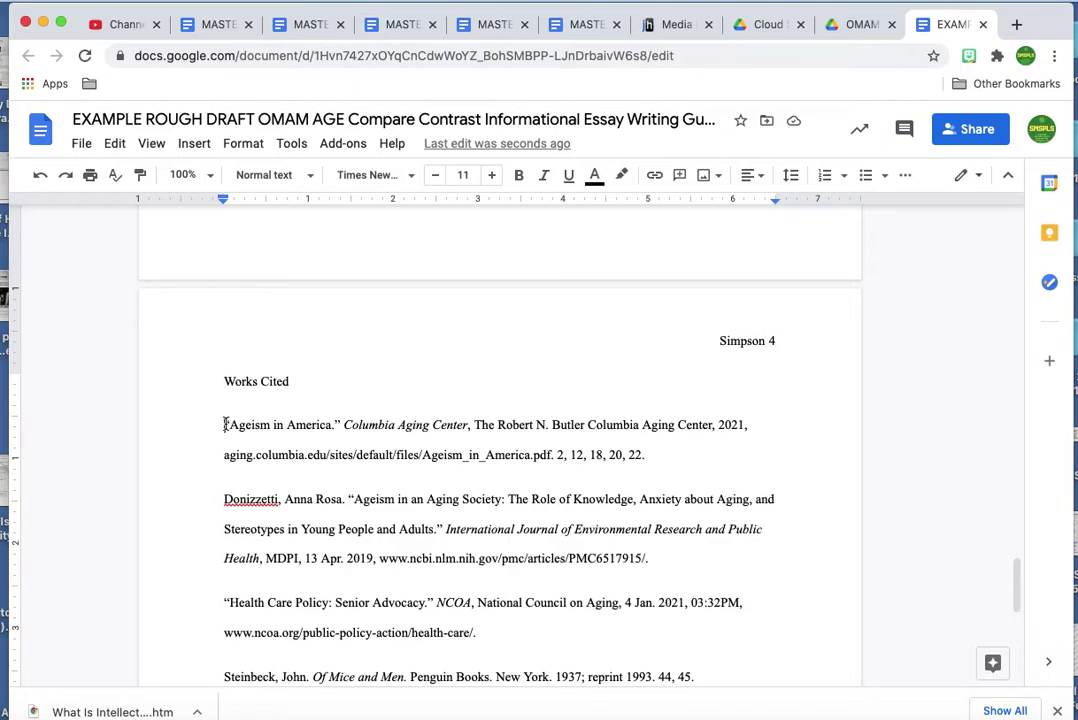
Try a first-line indent on the Ageism in America entry, leaving it flush left.
click(225, 425)
key(Tab)
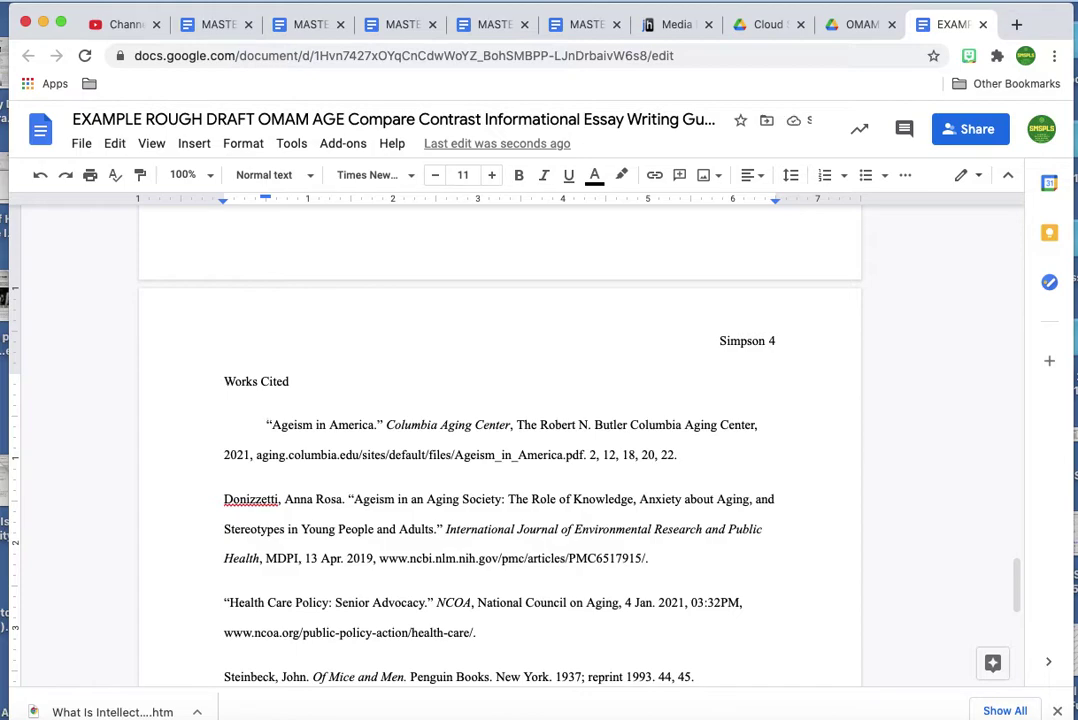
key(BackSpace)
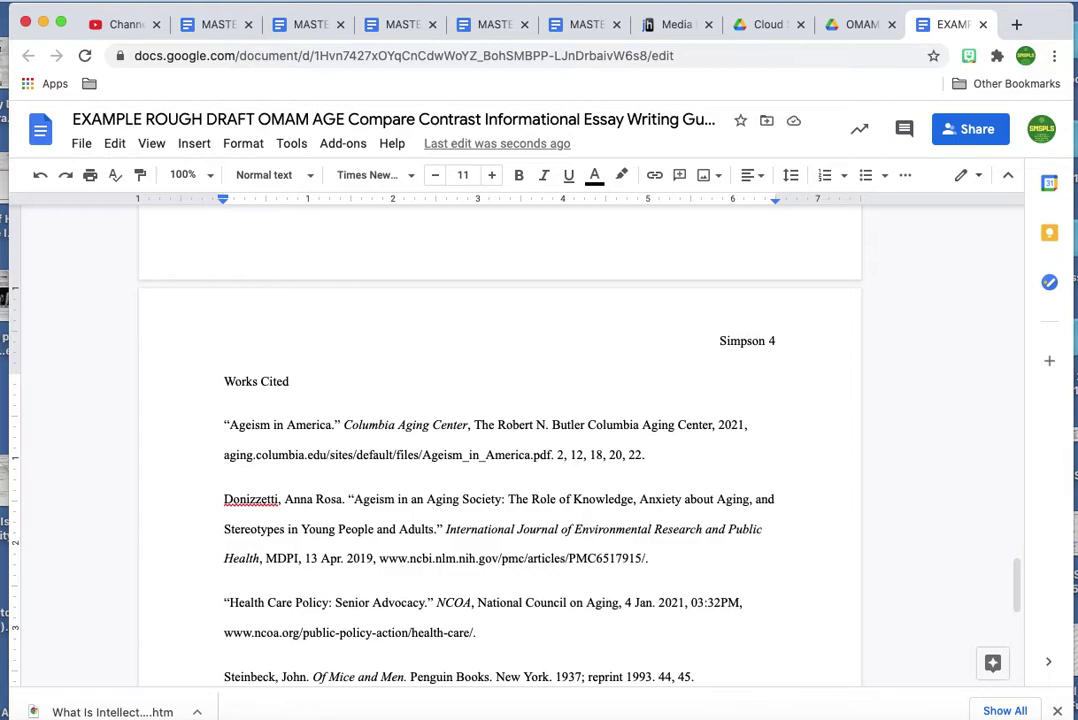
key(Tab)
key(BackSpace)
key(Tab)
key(BackSpace)
Break the entry's web address onto an indented line, then rejoin it to the first line.
click(222, 456)
key(Return)
key(Tab)
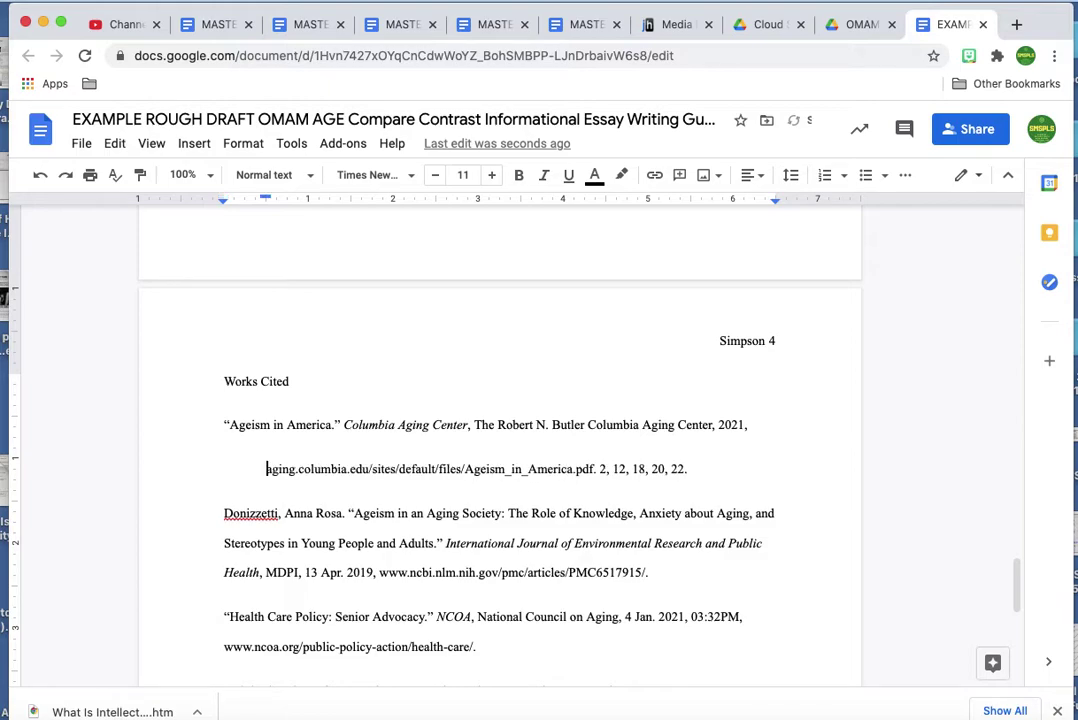
click(264, 466)
click(243, 447)
click(265, 468)
key(BackSpace)
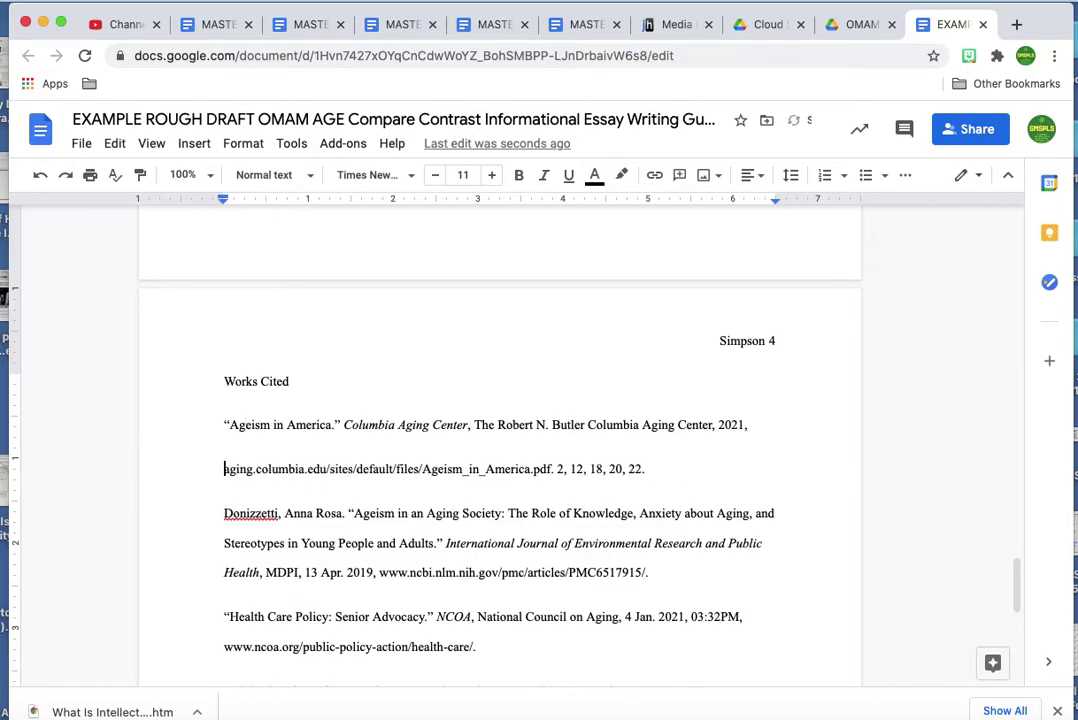
key(BackSpace)
key(Up)
key(Tab)
key(BackSpace)
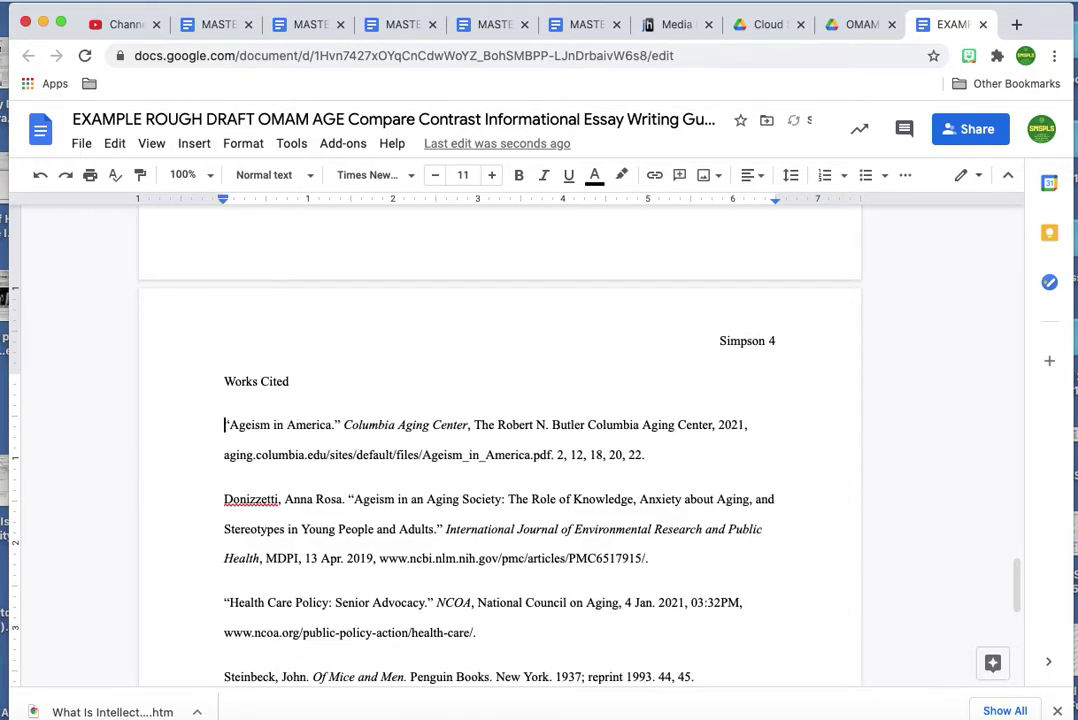
Put the web address on an indented second line and delete the blank line above.
click(221, 454)
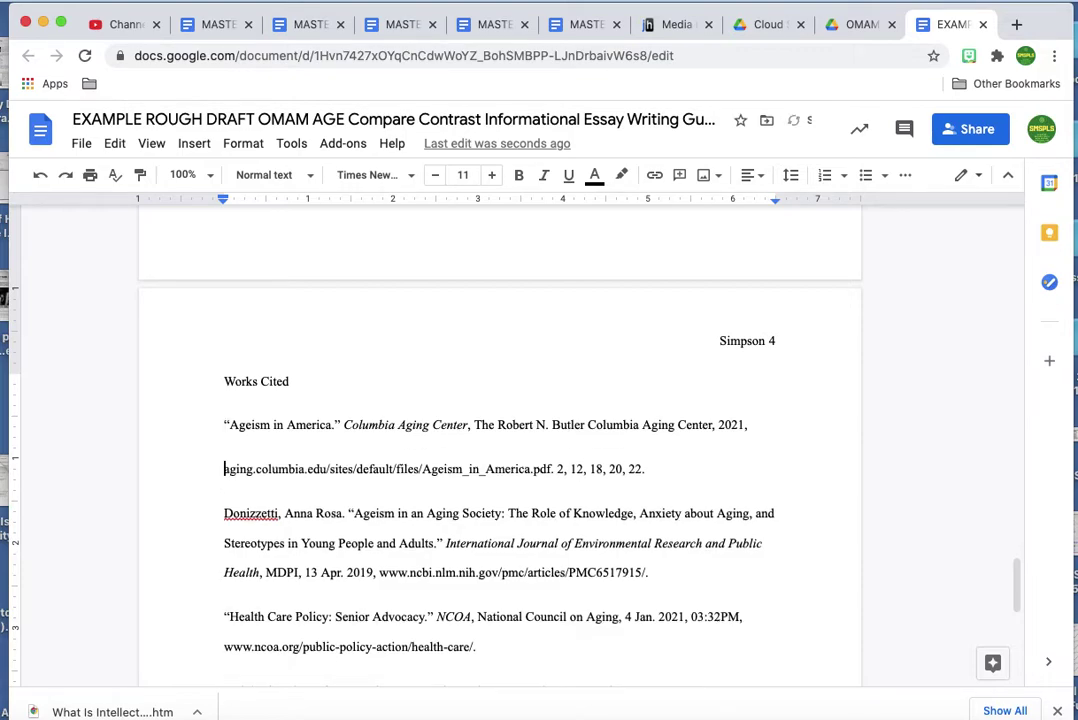
key(Return)
key(Return)
key(Tab)
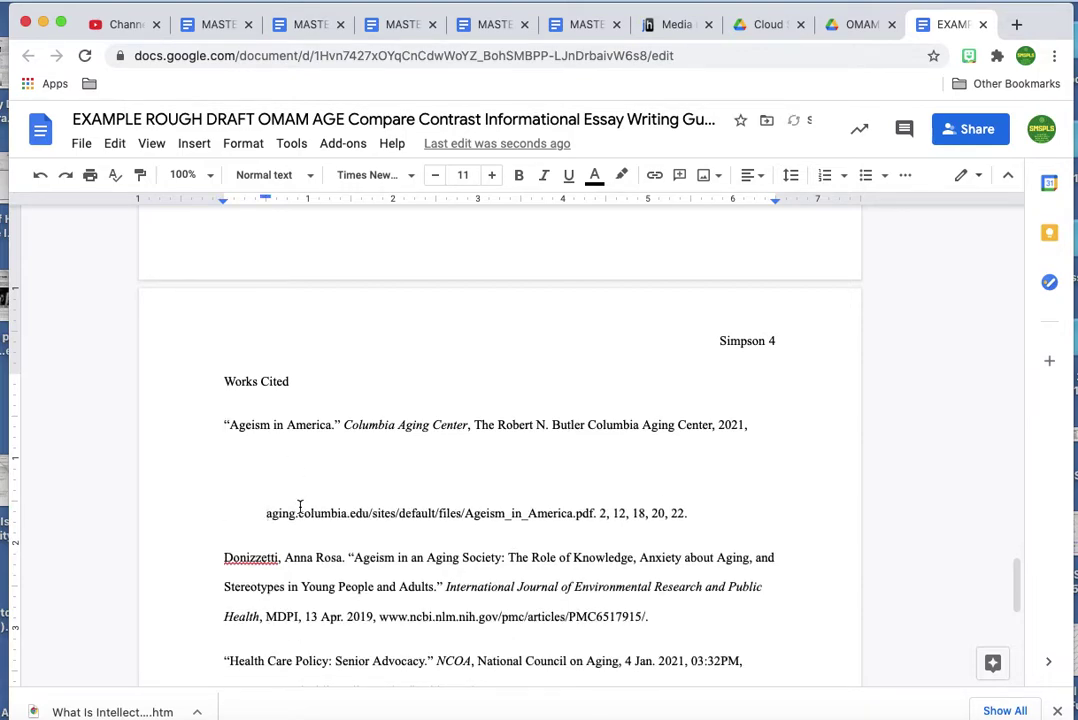
key(Up)
key(BackSpace)
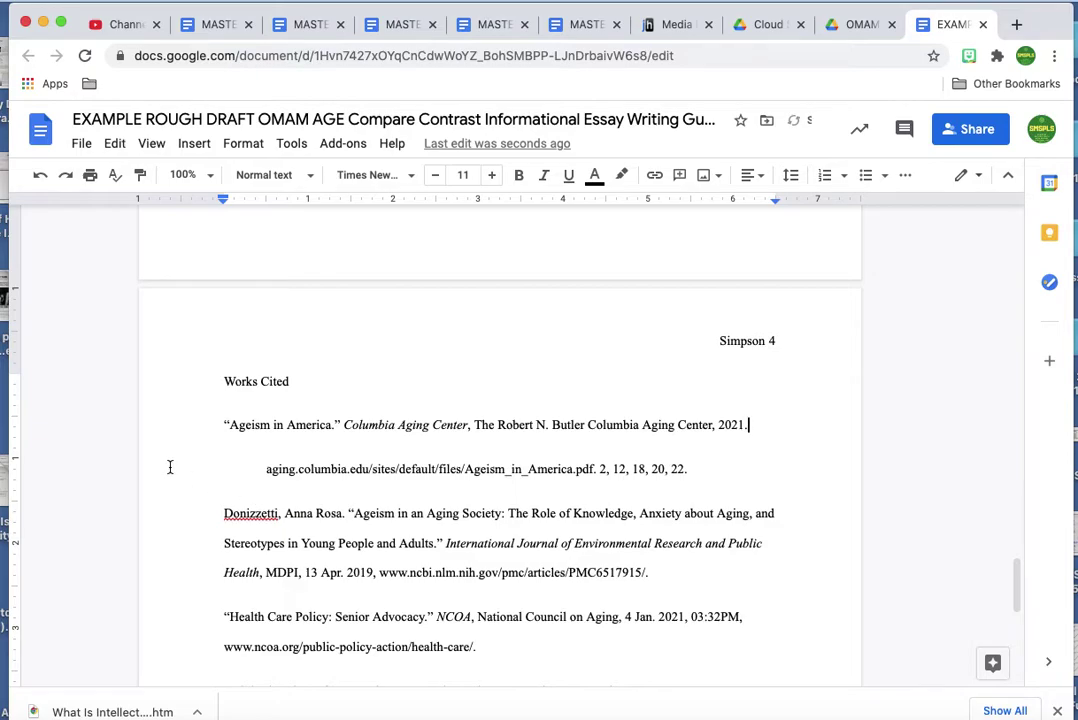
scroll(168, 467, up, 10)
scroll(170, 467, down, 10)
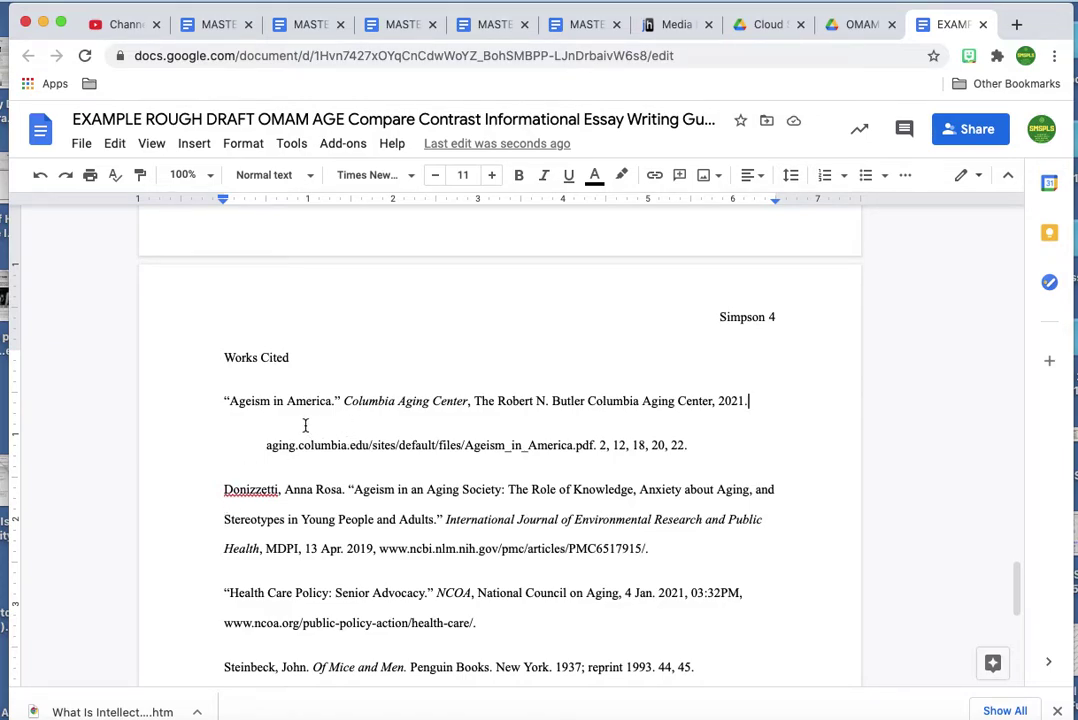
Break the Donizzetti entry before 'Stereotypes' and 'Public Health' and indent both continuation lines.
click(226, 519)
key(Return)
key(Tab)
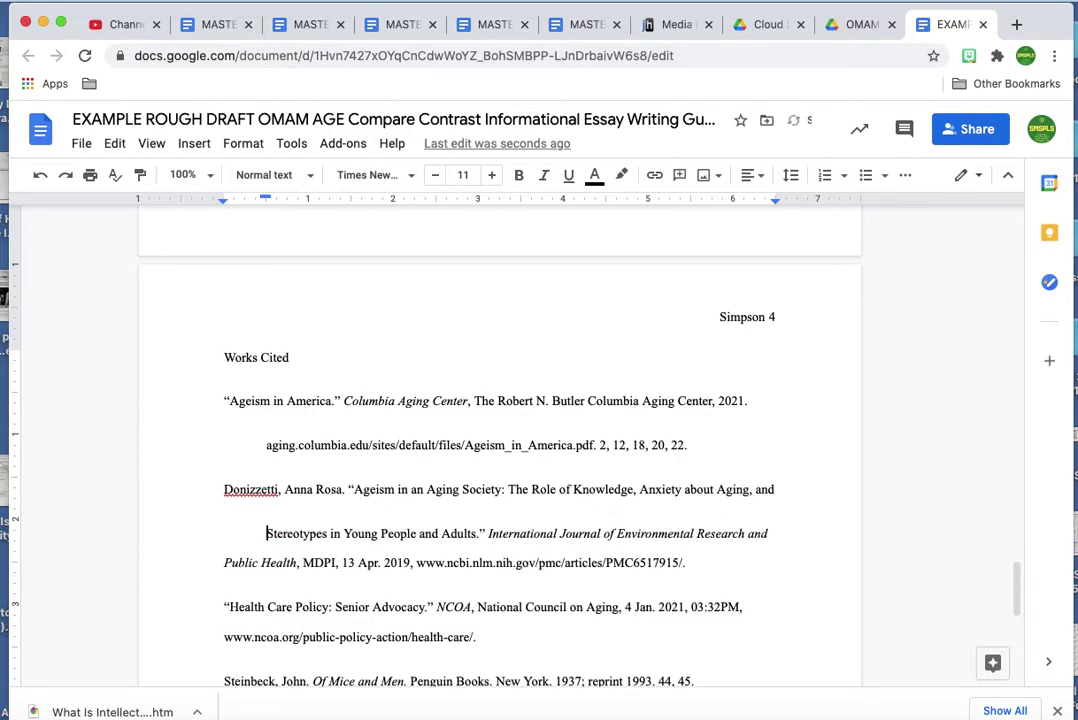
click(223, 563)
key(Return)
key(Tab)
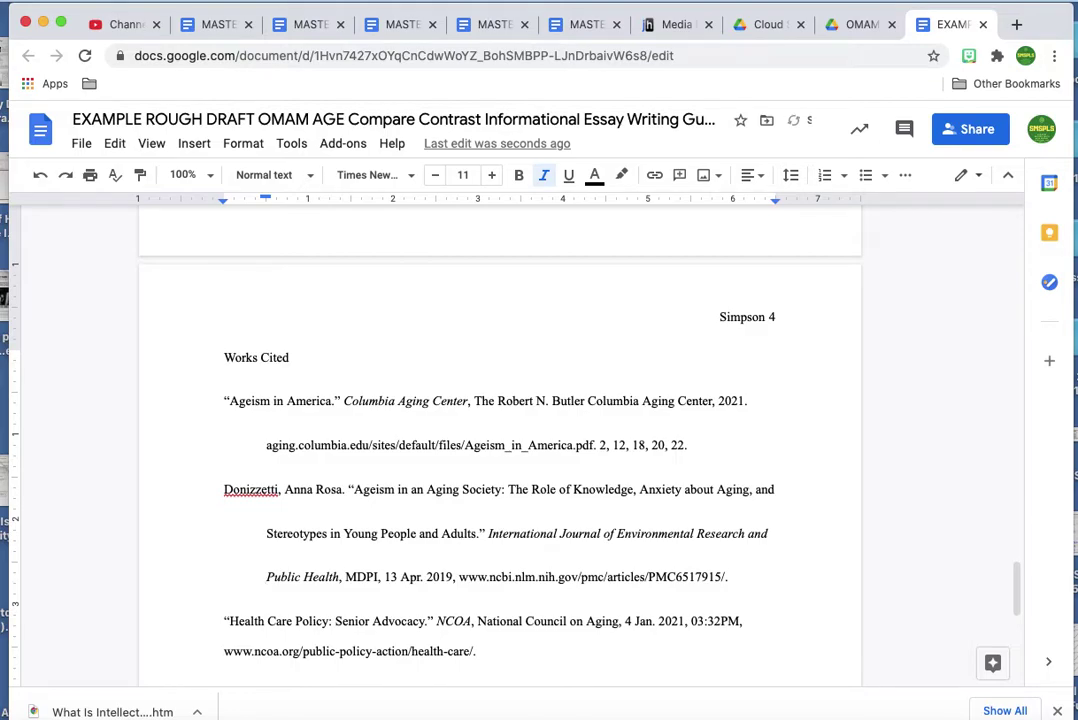
scroll(500, 450, down, 2)
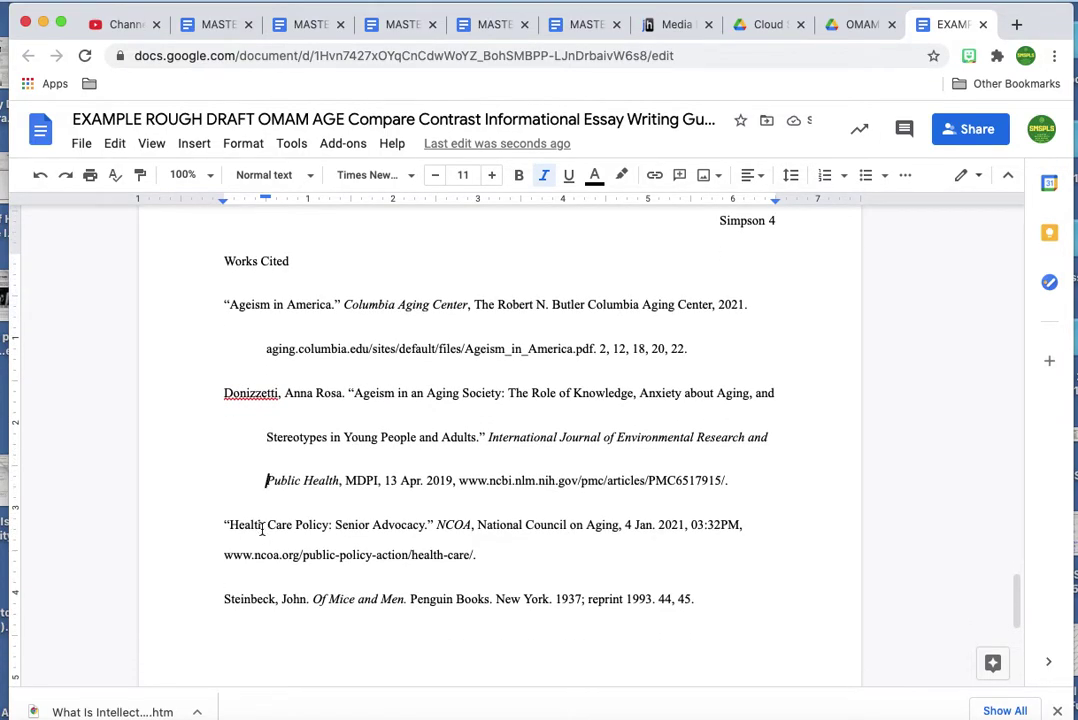
click(226, 558)
key(Return)
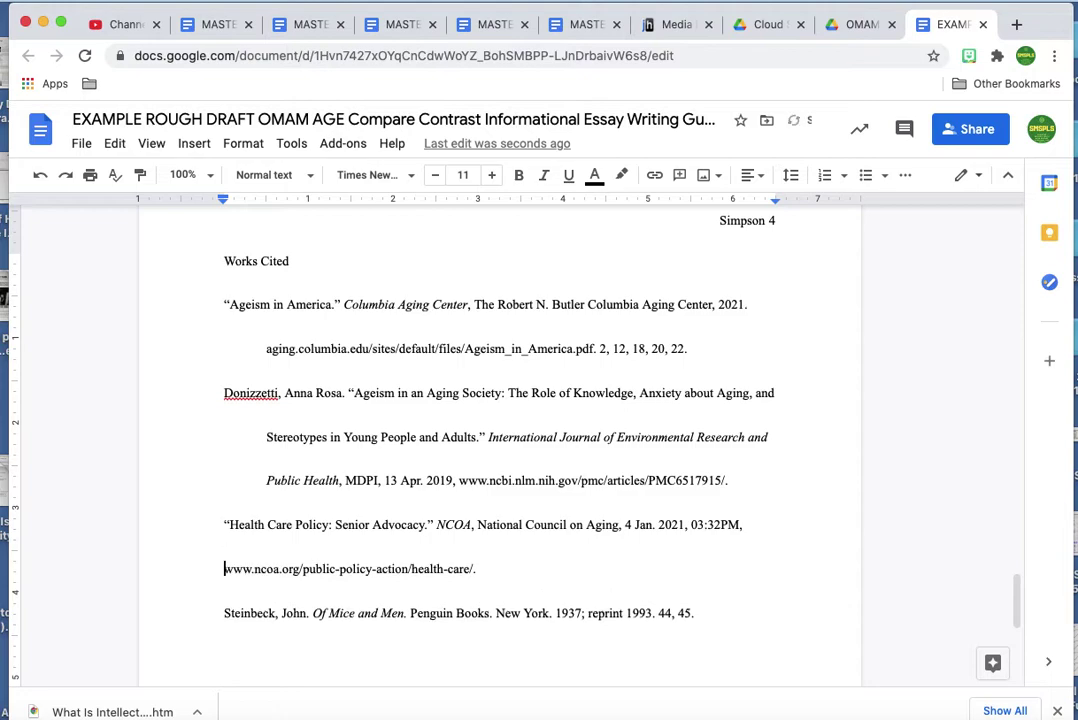
key(Tab)
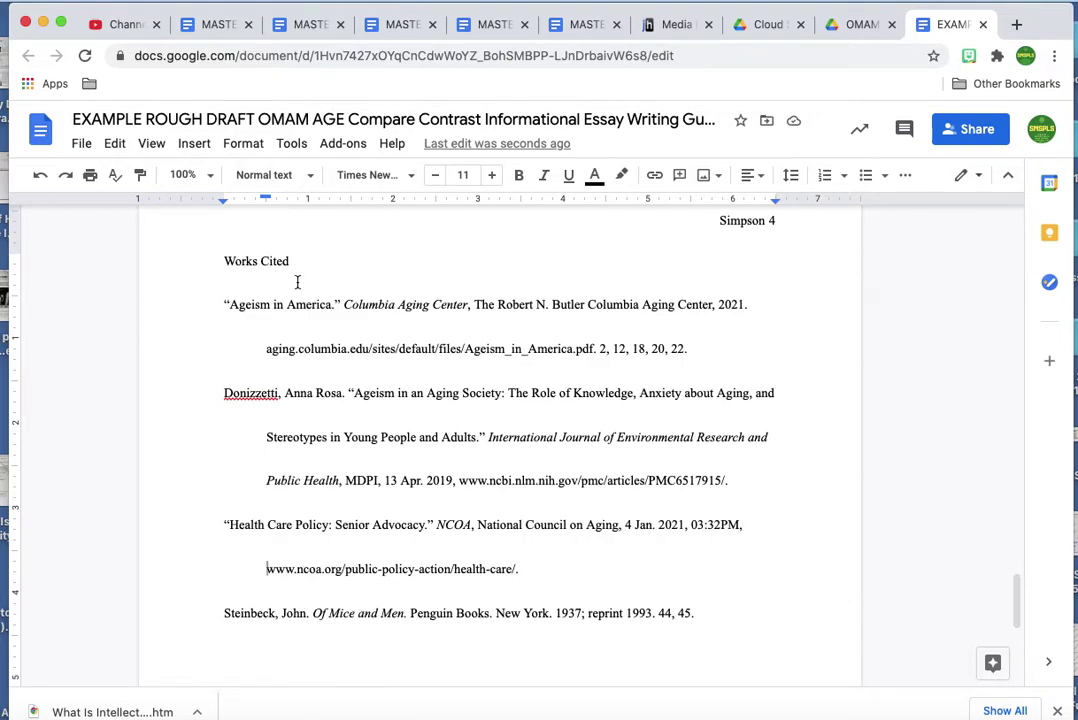
Turn off widow/orphan control and remove space before paragraphs for all Works Cited entries.
mouse_move(224, 258)
mouse_down()
mouse_move(568, 431)
mouse_move(691, 546)
mouse_move(734, 614)
mouse_up()
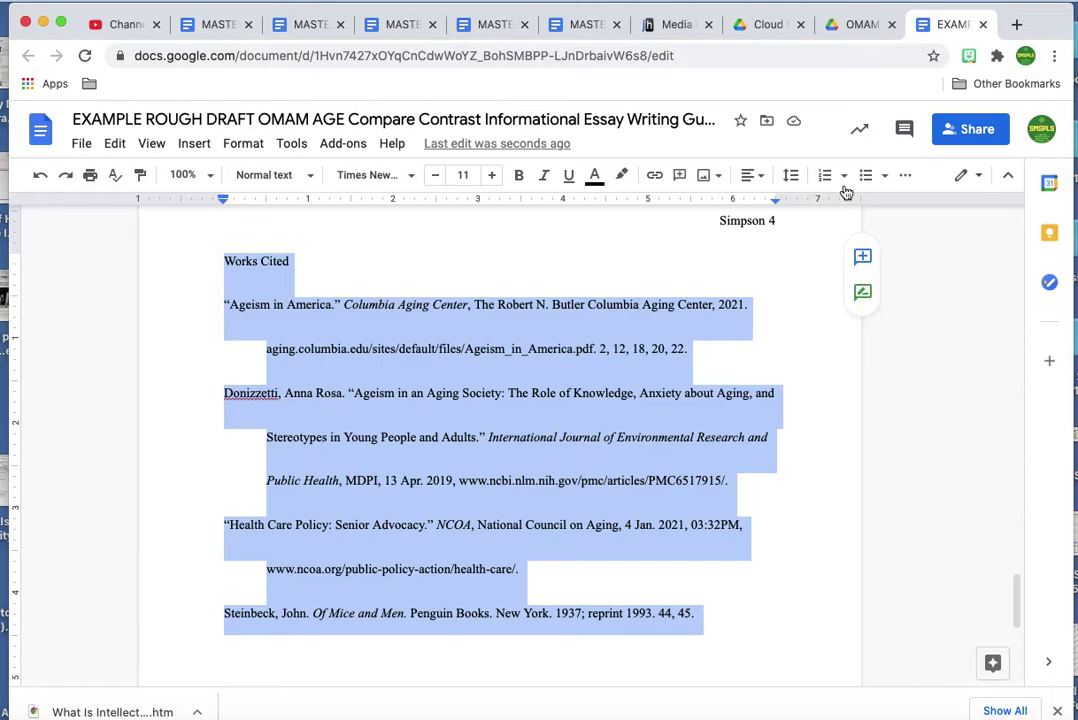
click(792, 177)
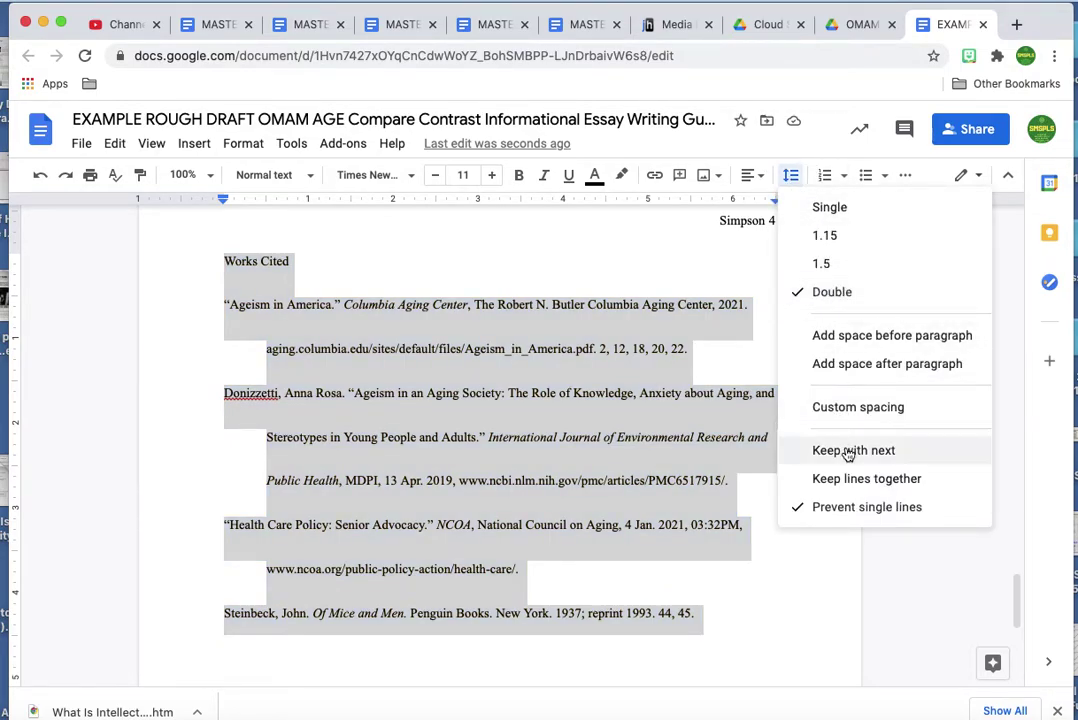
click(851, 509)
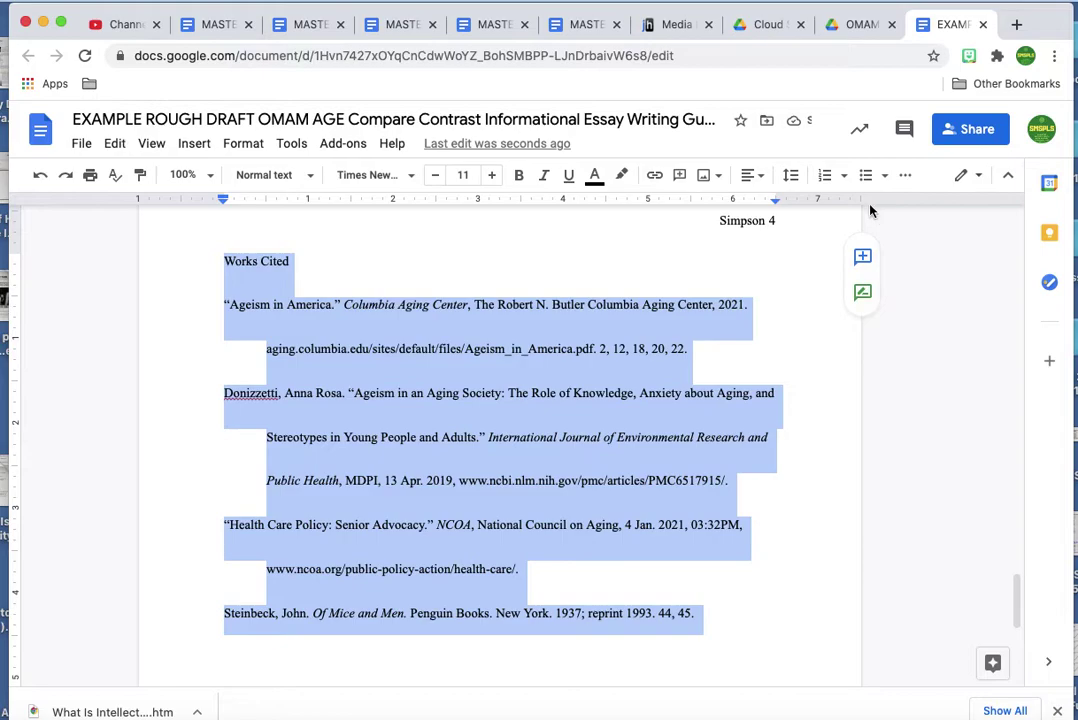
click(792, 176)
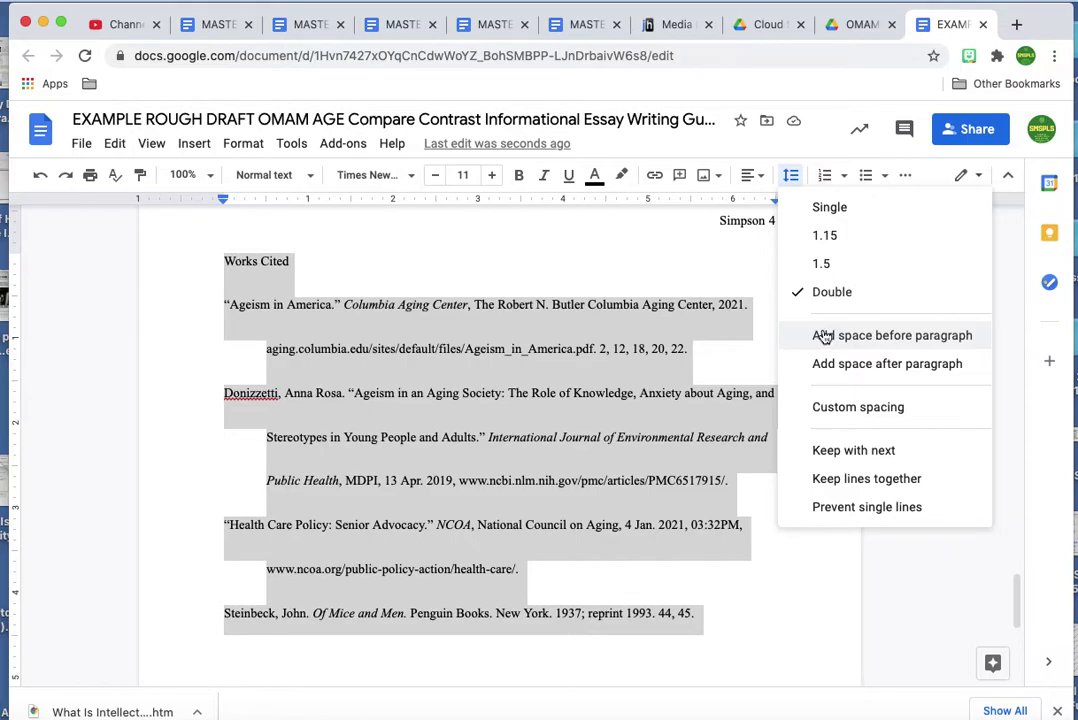
click(825, 335)
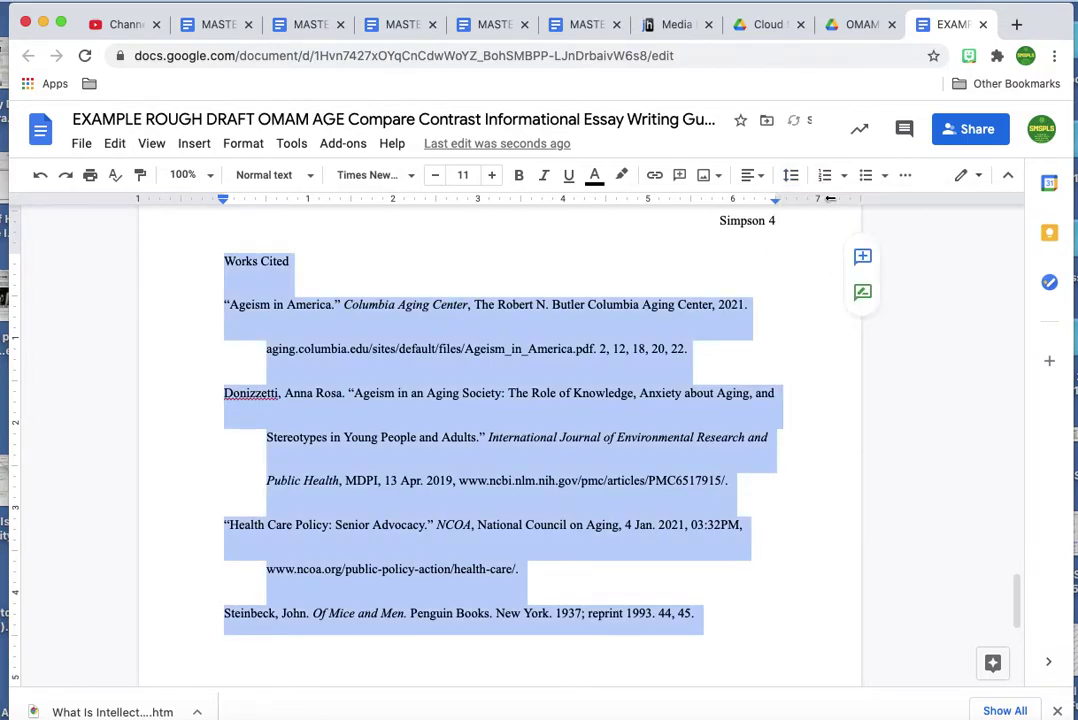
click(790, 175)
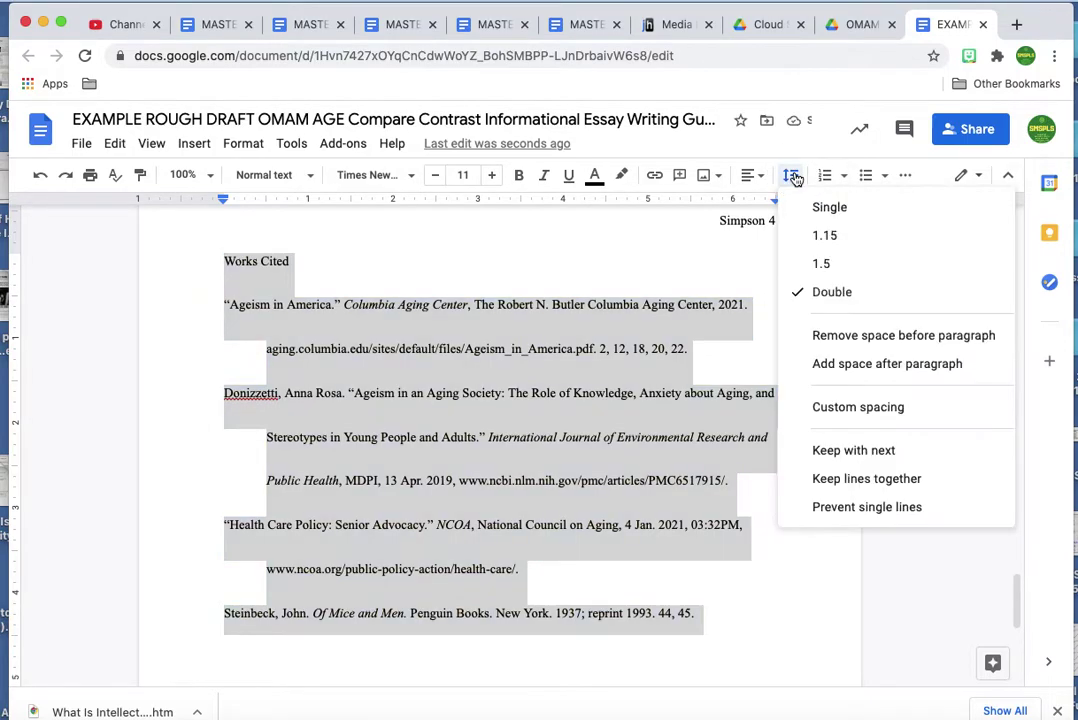
click(869, 370)
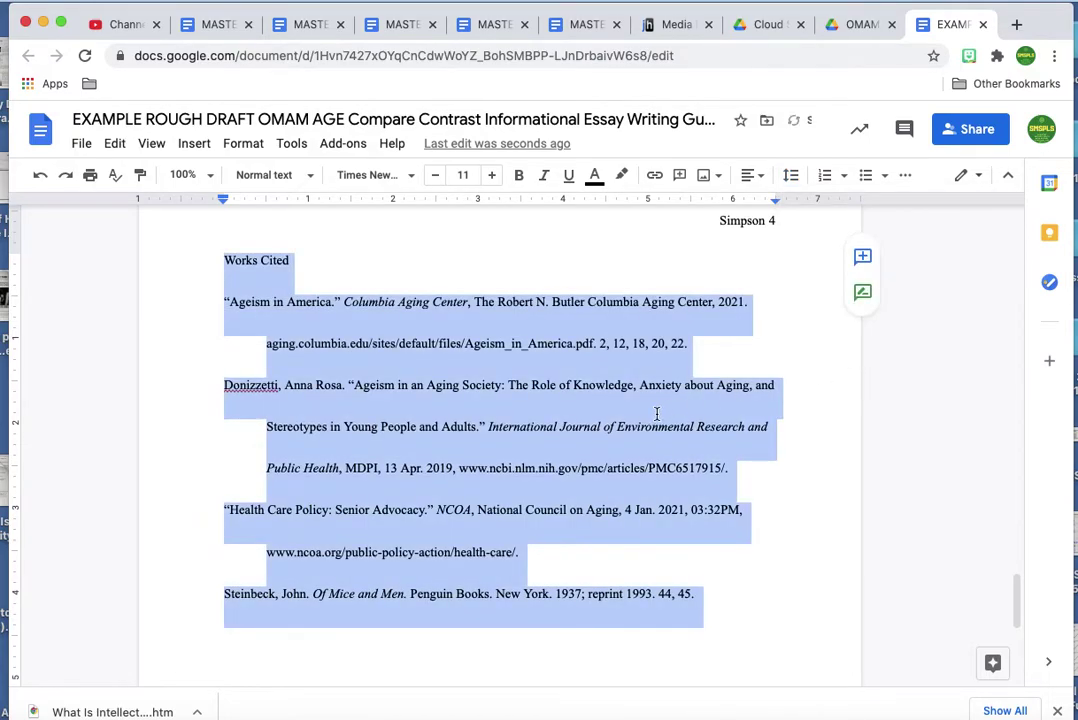
scroll(656, 414, up, 2)
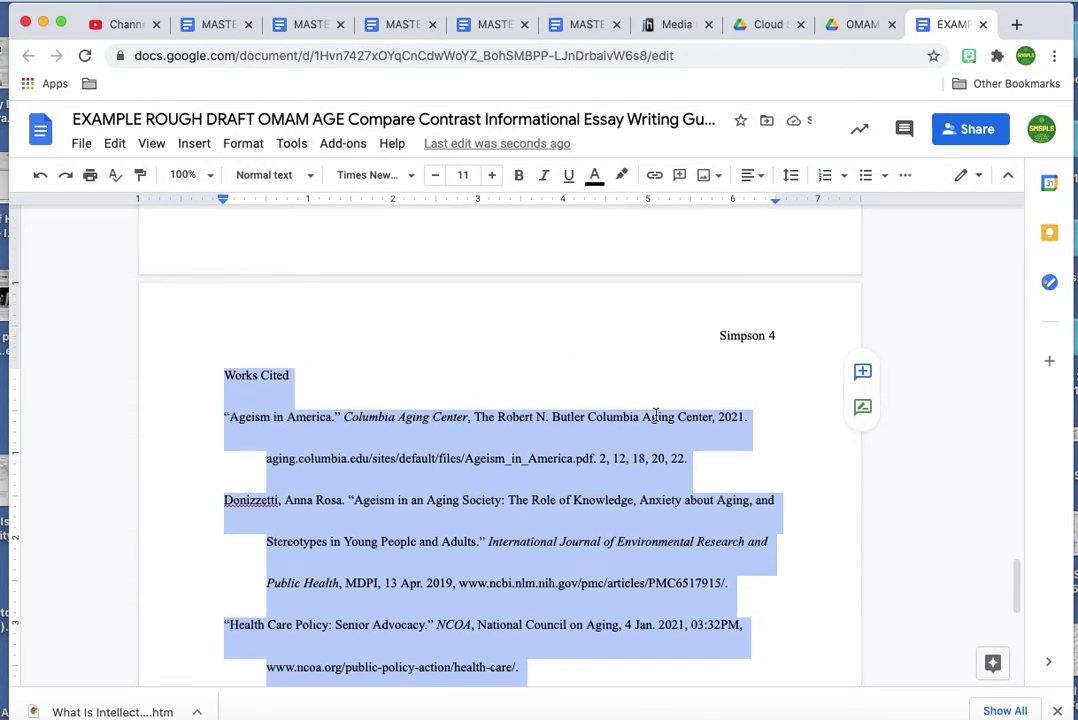
Deselect the Works Cited text and scroll back to the page 1 header, heading block and title.
click(447, 480)
scroll(443, 534, up, 6)
scroll(443, 538, up, 20)
scroll(443, 538, down, 20)
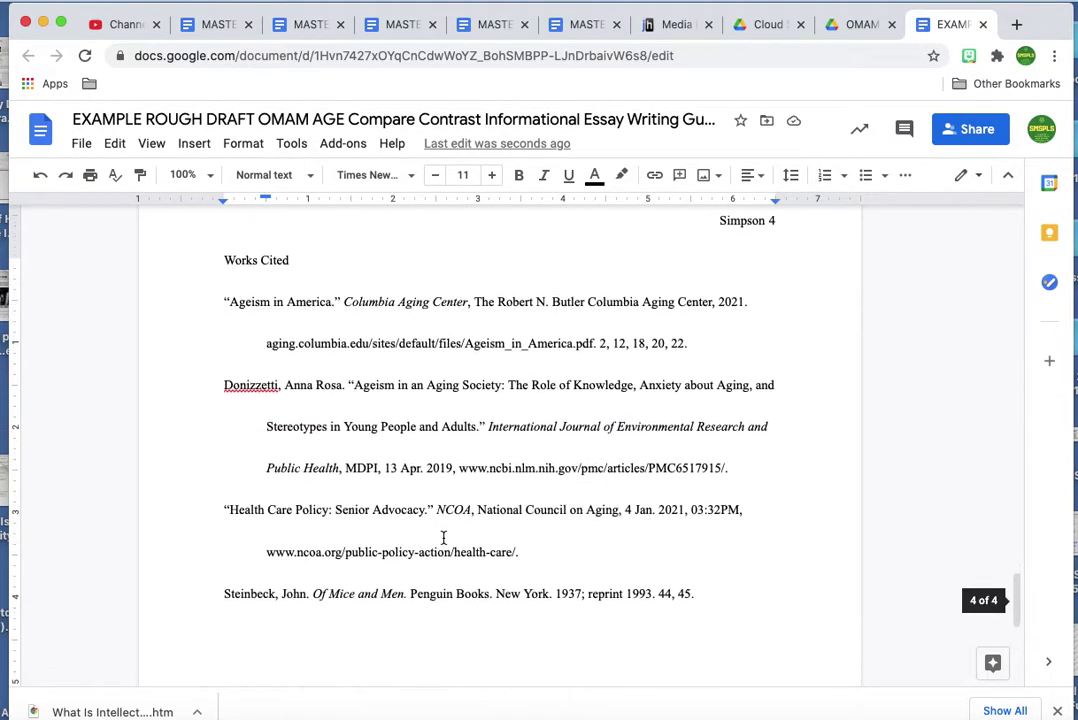
scroll(443, 538, down, 2)
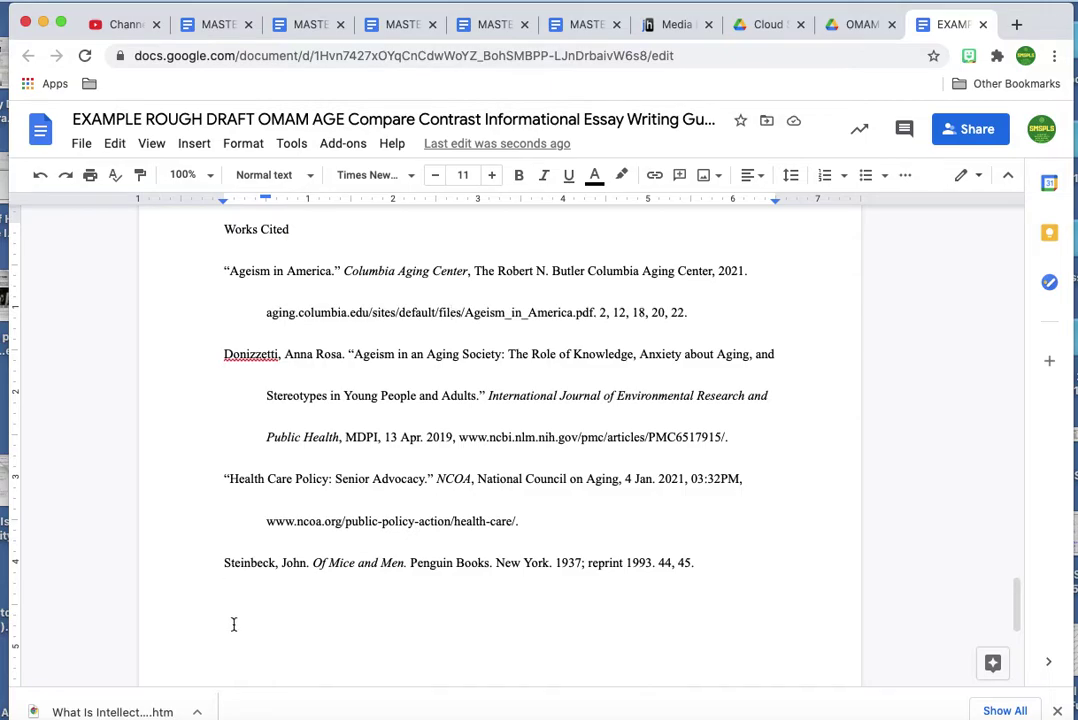
scroll(233, 624, down, 10)
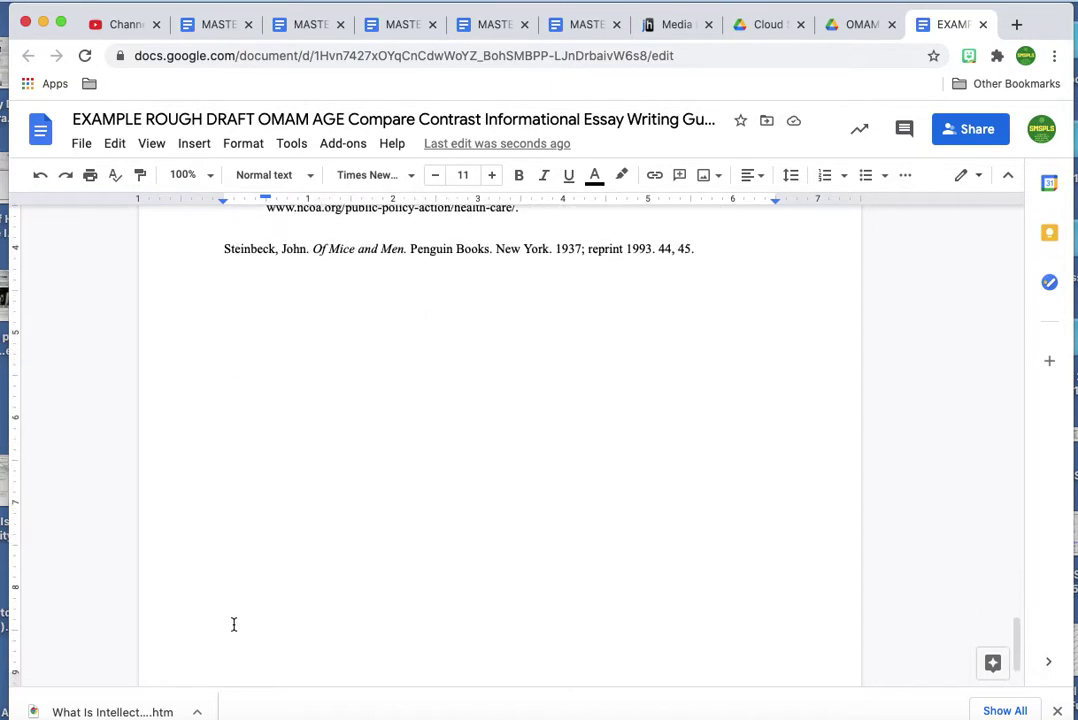
scroll(233, 624, up, 10)
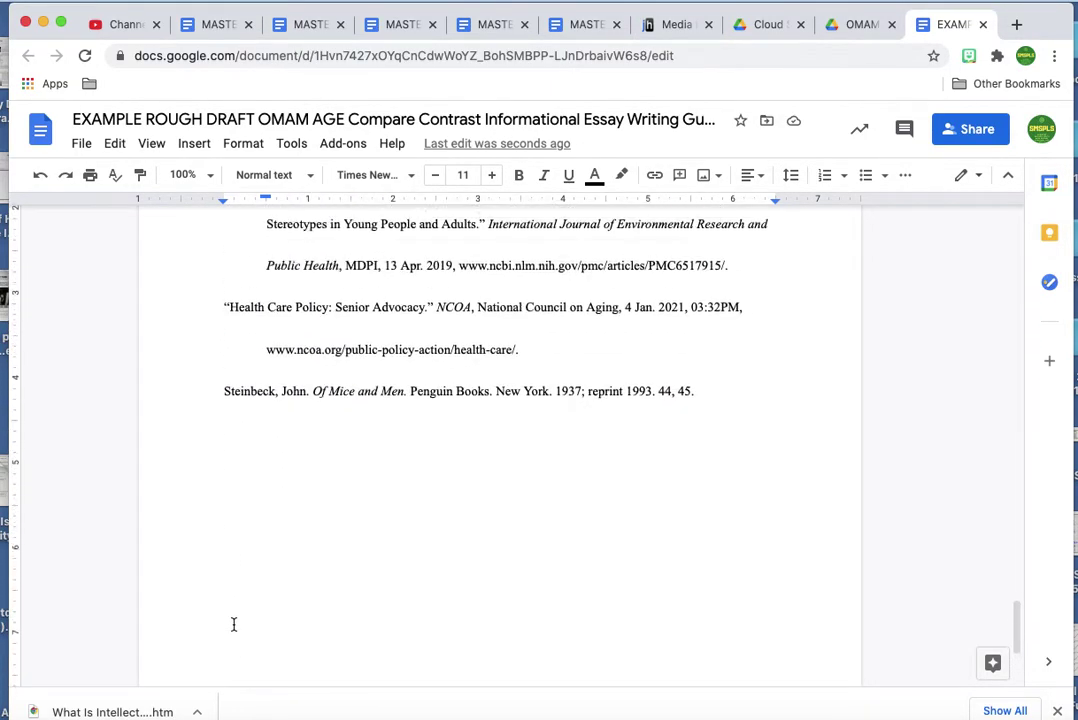
scroll(233, 624, up, 10)
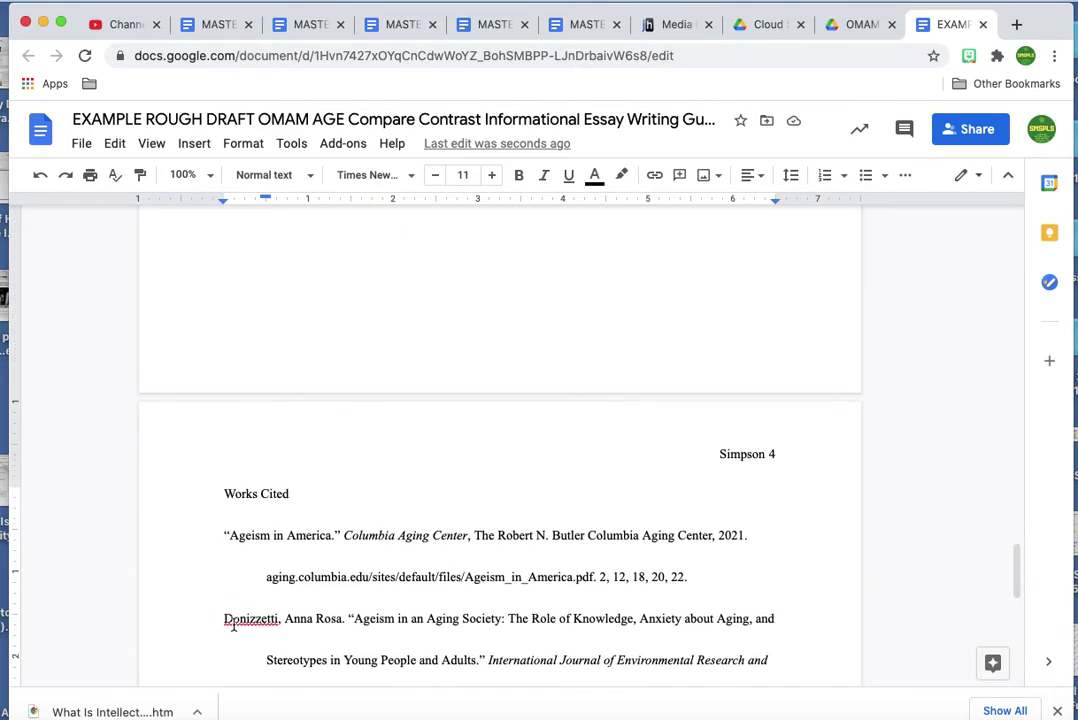
scroll(233, 624, up, 5)
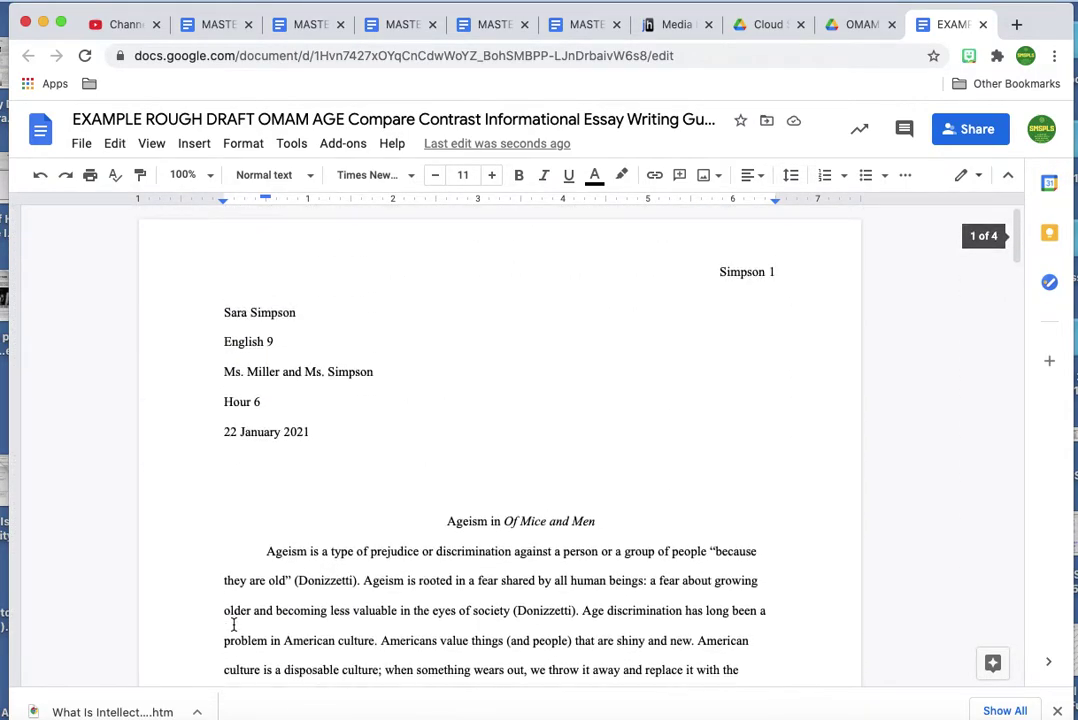